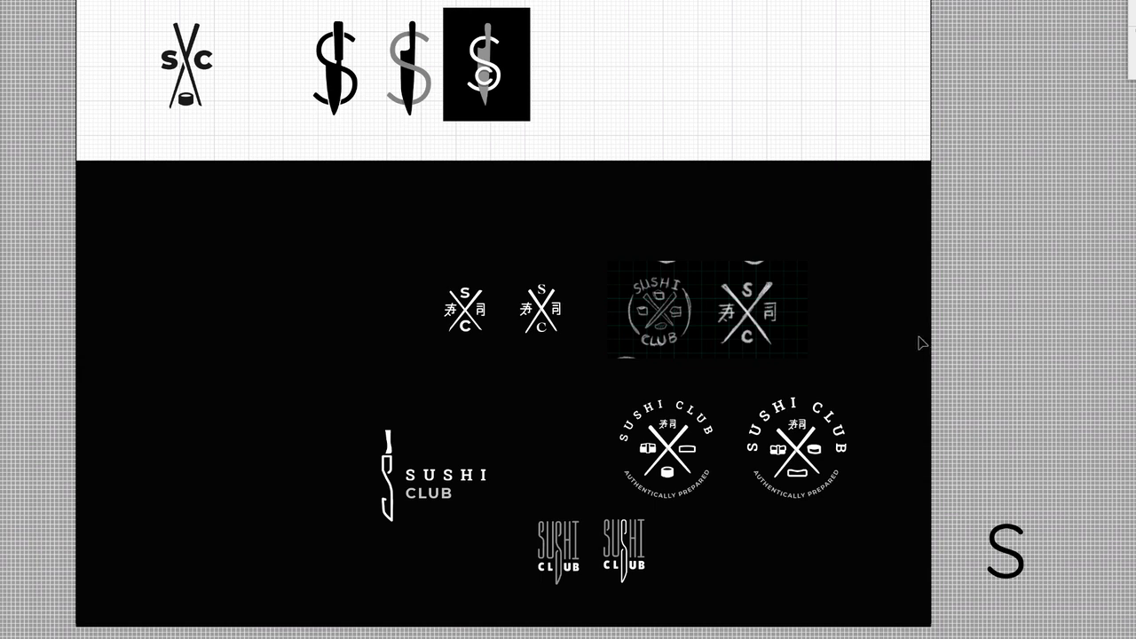
Step: Delete the draft knife-S marks and the dark sketch area, keeping only the SC chopsticks logo
{"action": "left_click", "coordinate": [497, 89]}
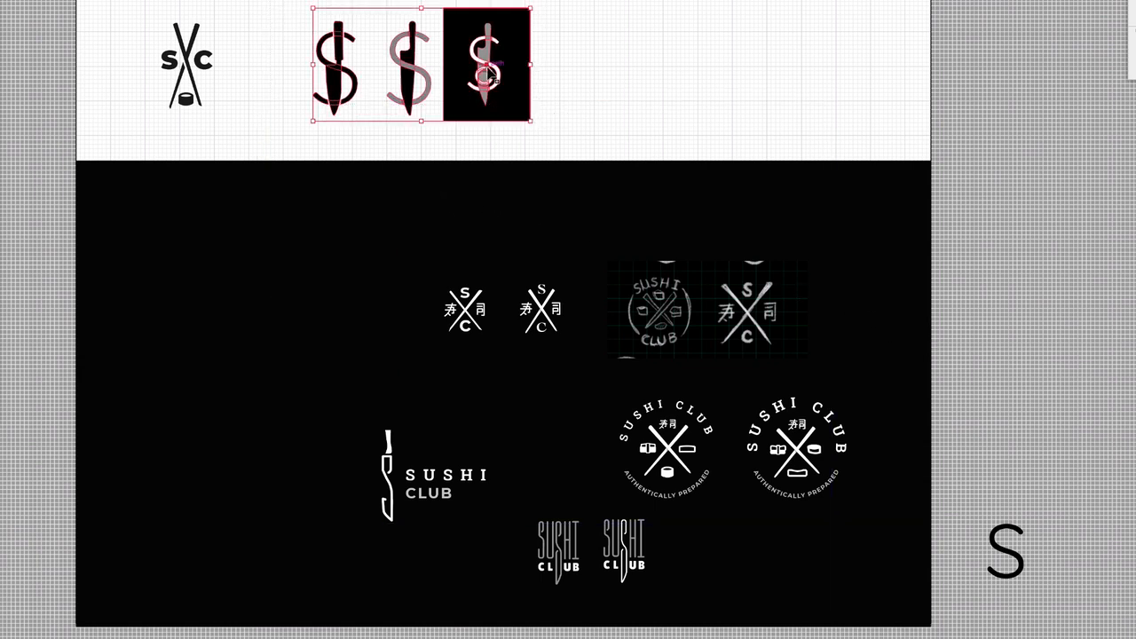
{"action": "left_click_drag", "start_coordinate": [266, 165], "coordinate": [985, 638]}
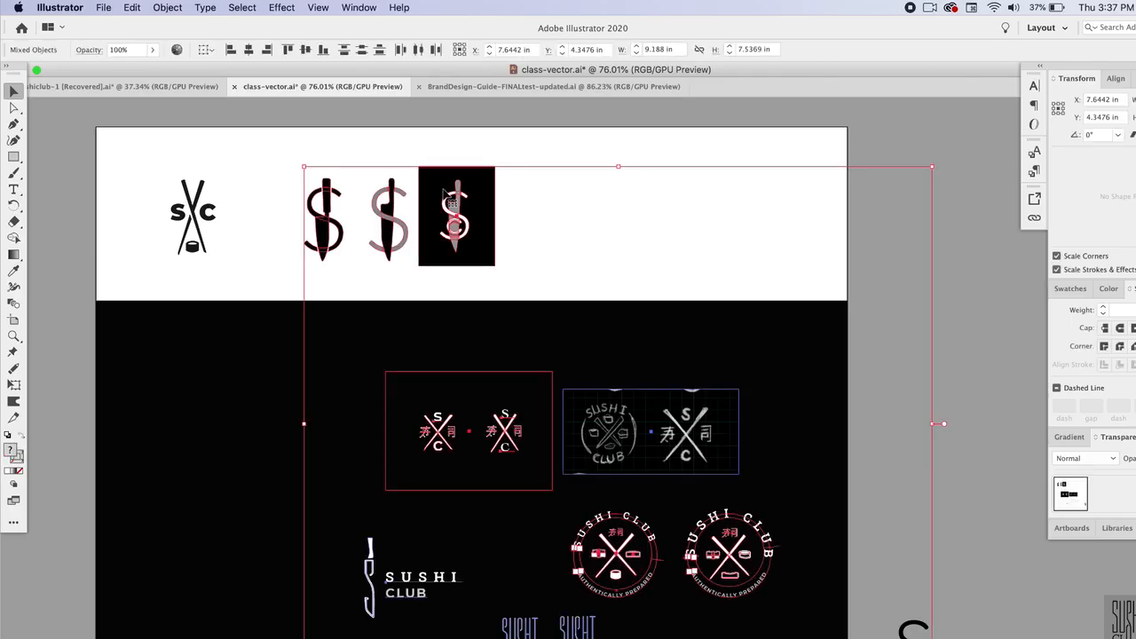
{"action": "left_click_drag", "start_coordinate": [452, 195], "coordinate": [523, 638]}
{"action": "key", "text": "Delete"}
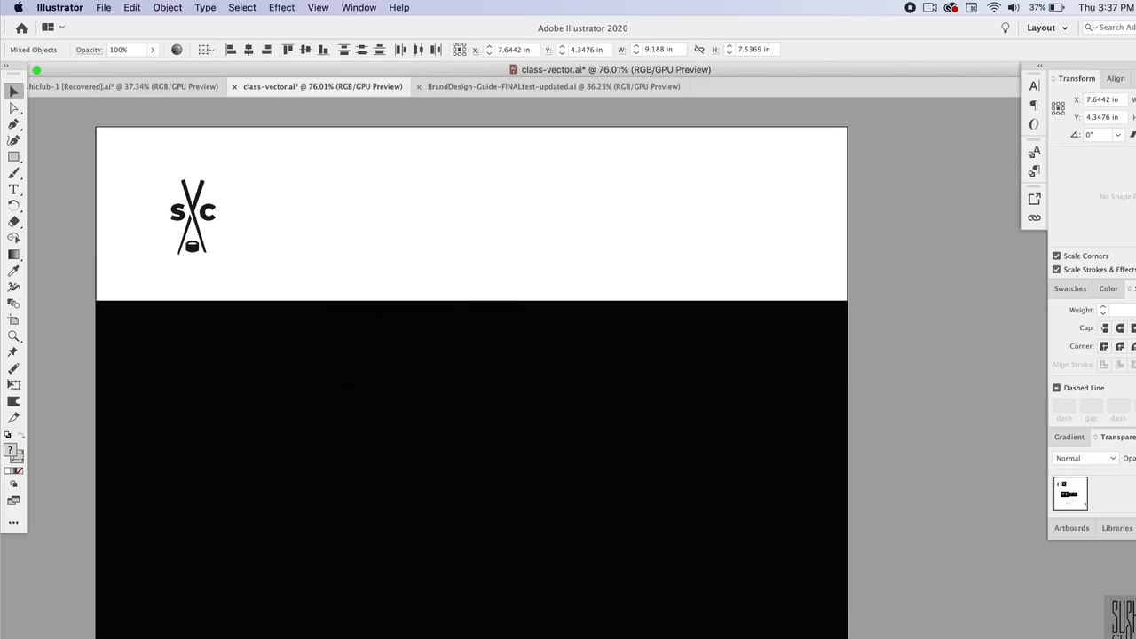
Step: Move the SC chopsticks logo to the middle of the artboard
{"action": "left_click_drag", "start_coordinate": [156, 157], "coordinate": [471, 220]}
{"action": "left_click", "coordinate": [538, 220]}
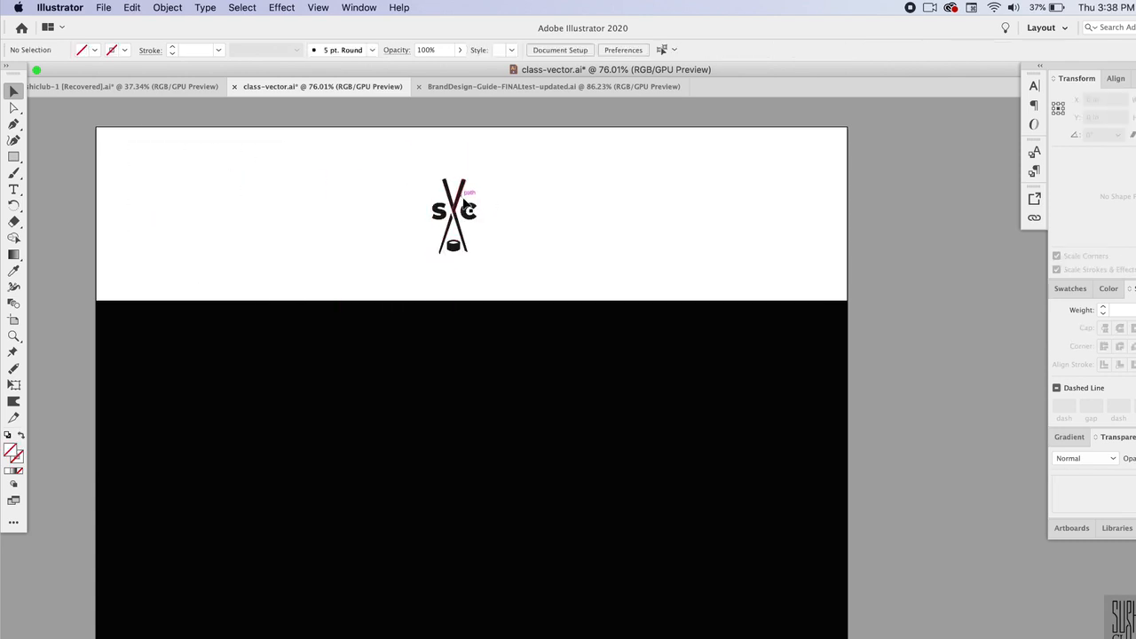
{"action": "scroll", "coordinate": [462, 196], "scroll_direction": "up", "scroll_amount": 5}
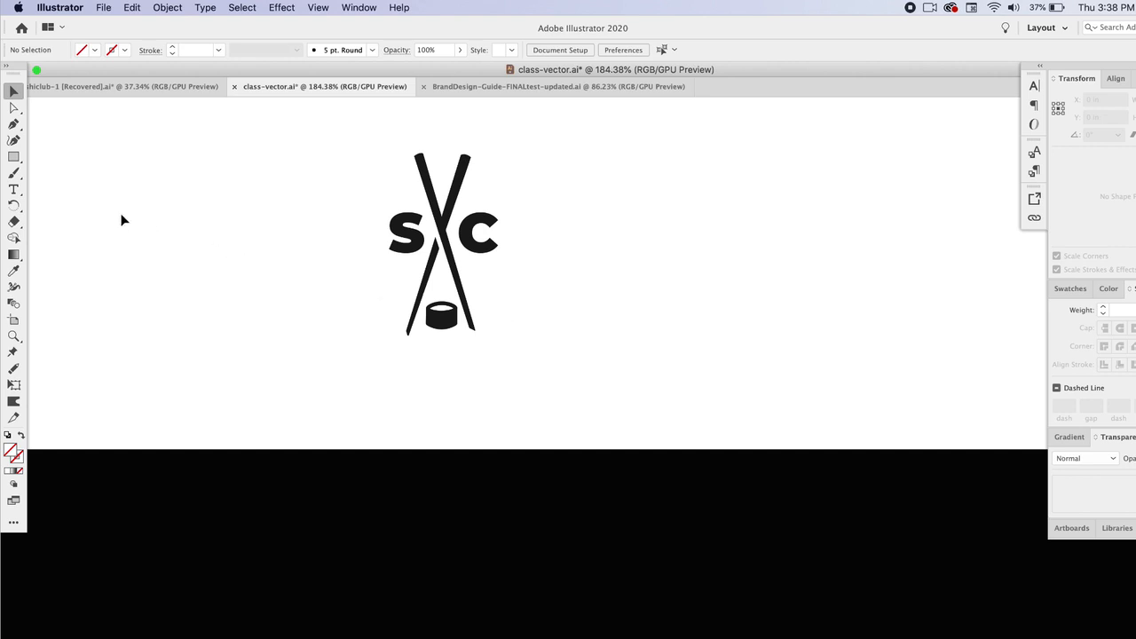
Step: Add a point text reading Sushi Club beside the logo
{"action": "left_click", "coordinate": [13, 189]}
{"action": "left_click", "coordinate": [201, 297]}
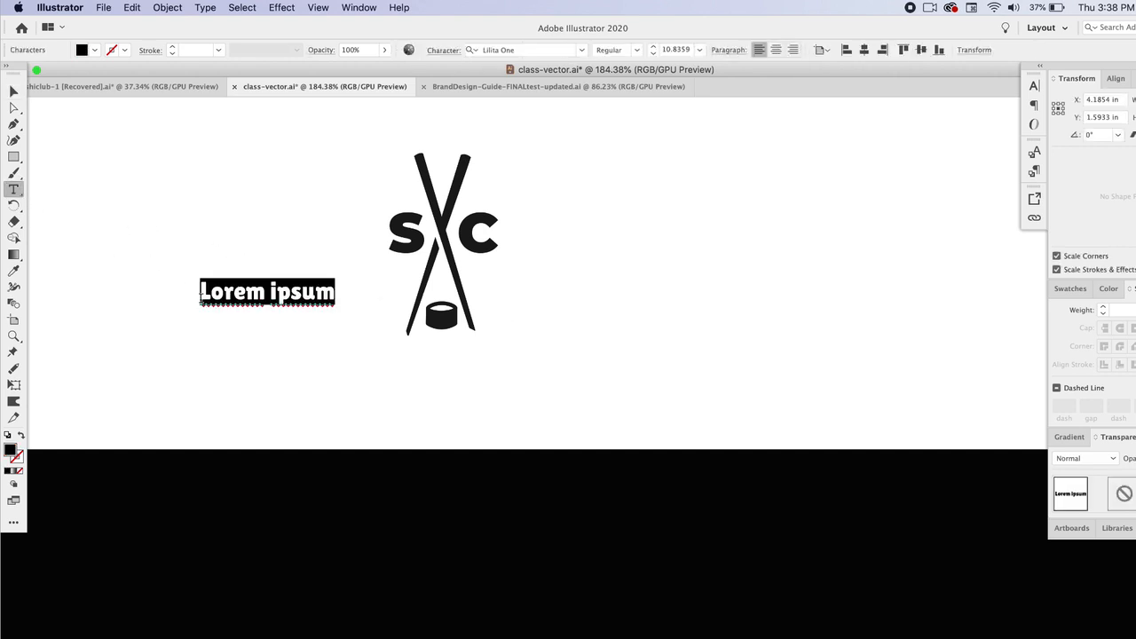
{"action": "type", "text": "Sushi Club"}
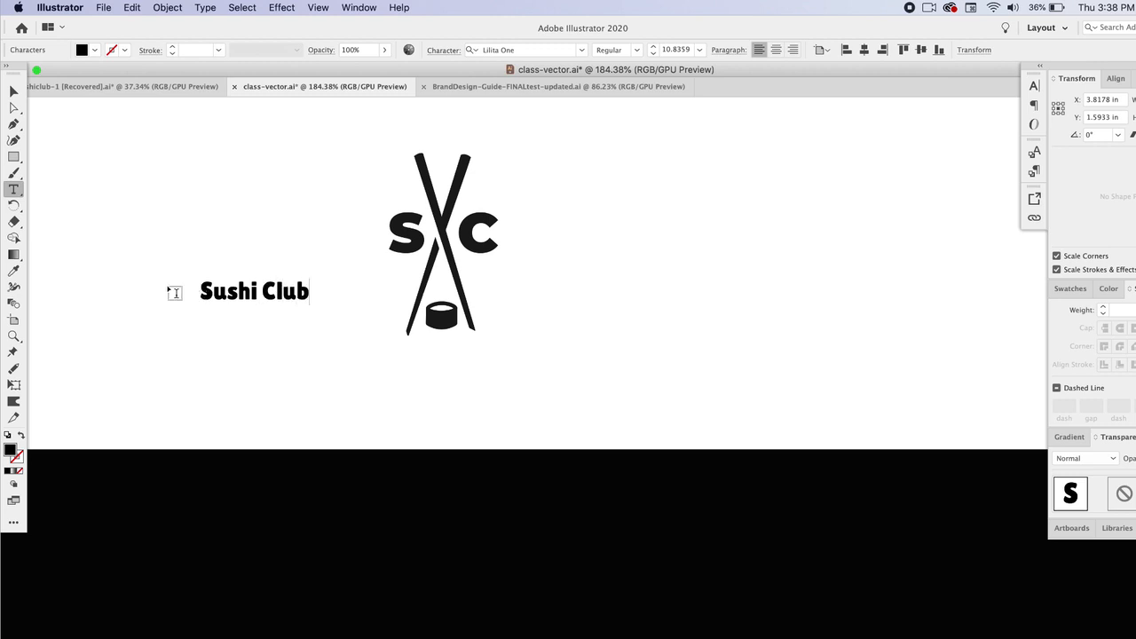
Step: Copy the S letter's font style onto the Sushi Club text with the Eyedropper
{"action": "left_click", "coordinate": [13, 91]}
{"action": "left_click", "coordinate": [418, 251]}
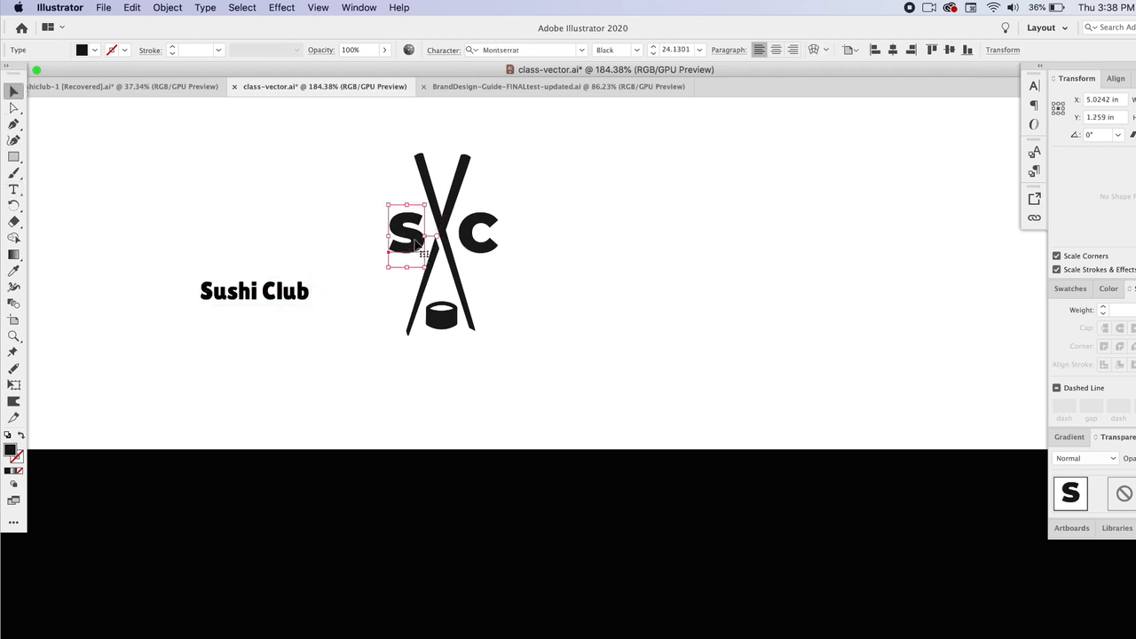
{"action": "left_click", "coordinate": [302, 292]}
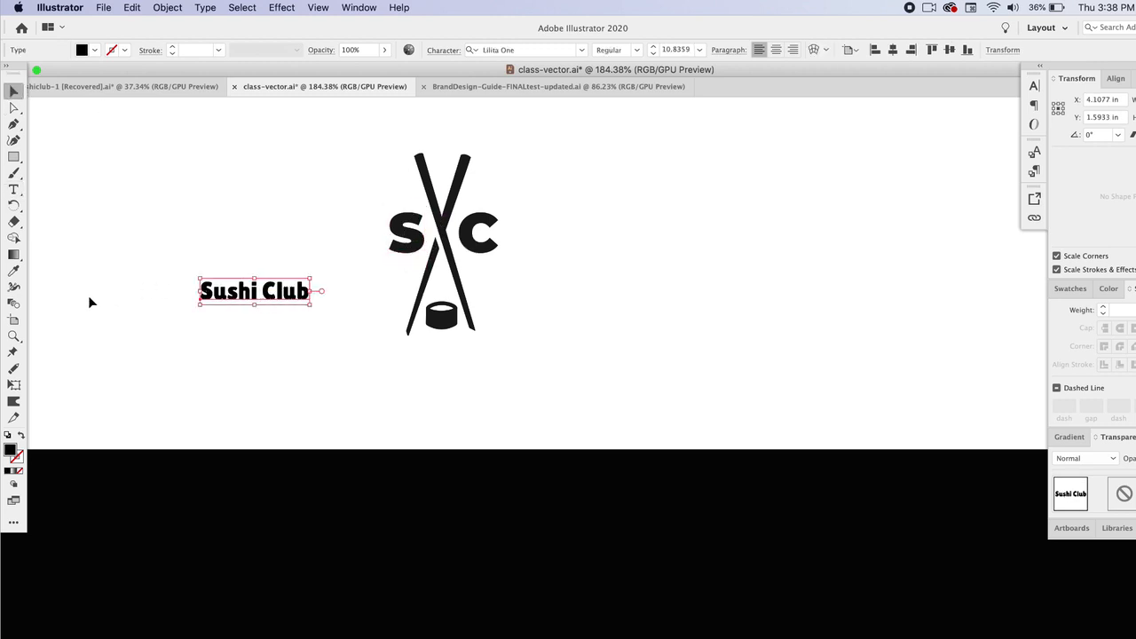
{"action": "left_click", "coordinate": [13, 269]}
{"action": "left_click", "coordinate": [401, 227]}
{"action": "left_click", "coordinate": [13, 90]}
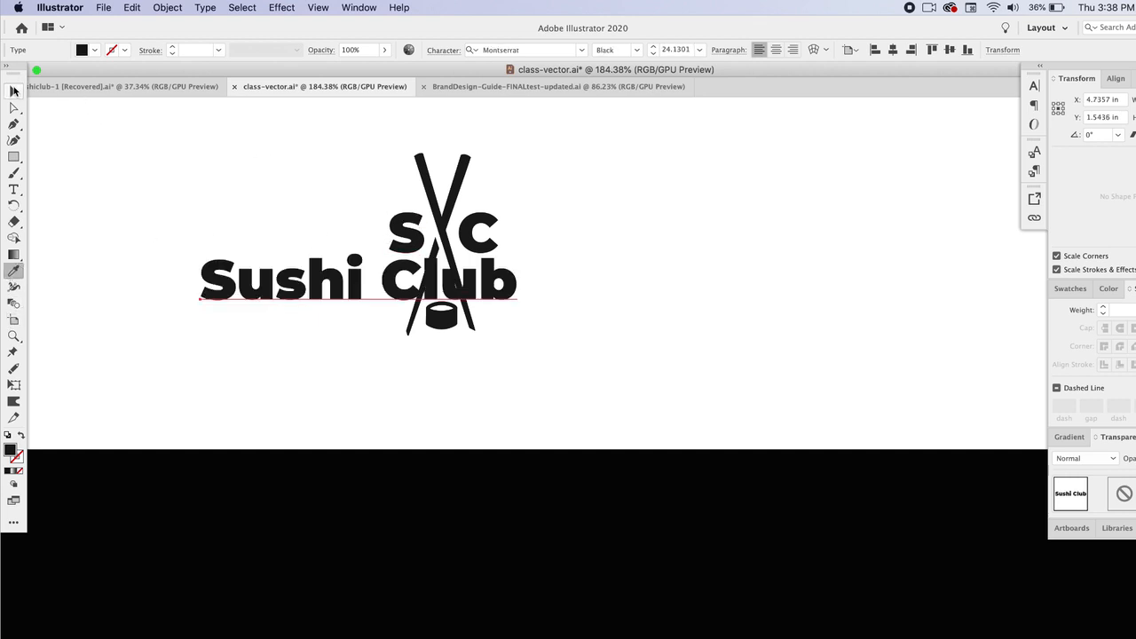
Step: Place the Sushi Club text under the logo, duplicate it below, and retype the copy as Authentically Prepared
{"action": "left_click", "coordinate": [497, 277]}
{"action": "left_click_drag", "start_coordinate": [497, 277], "coordinate": [583, 430]}
{"action": "double_click", "coordinate": [583, 432]}
{"action": "key", "text": "super+a"}
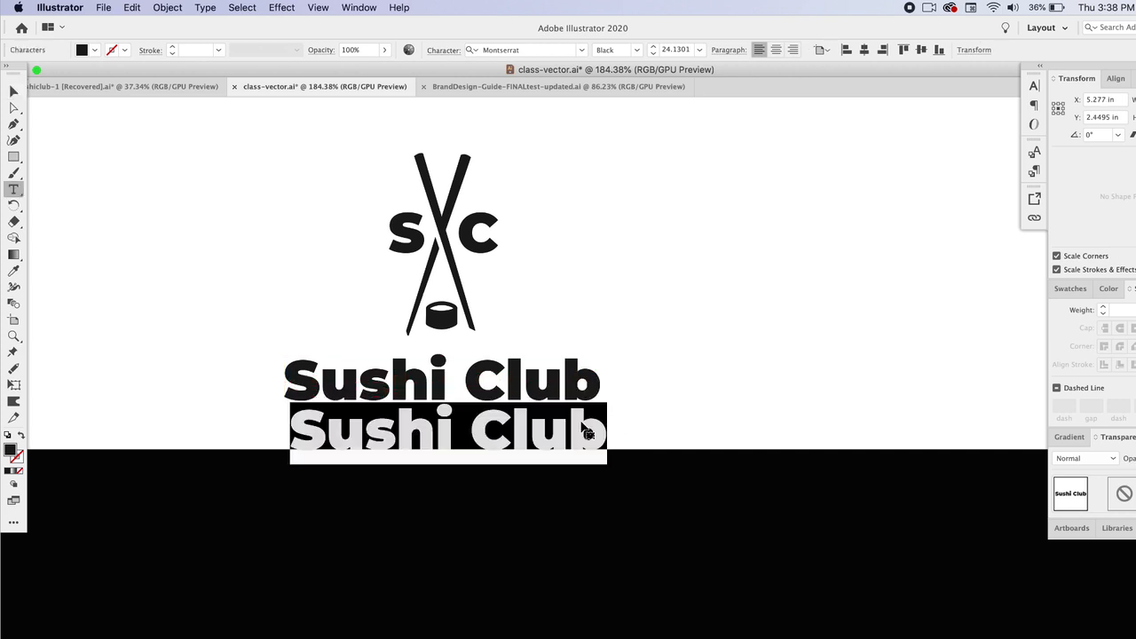
{"action": "type", "text": "Auh"}
Step: Scale the Authentically Prepared tagline down to match the title's width
{"action": "left_click_drag", "start_coordinate": [324, 400], "coordinate": [736, 396]}
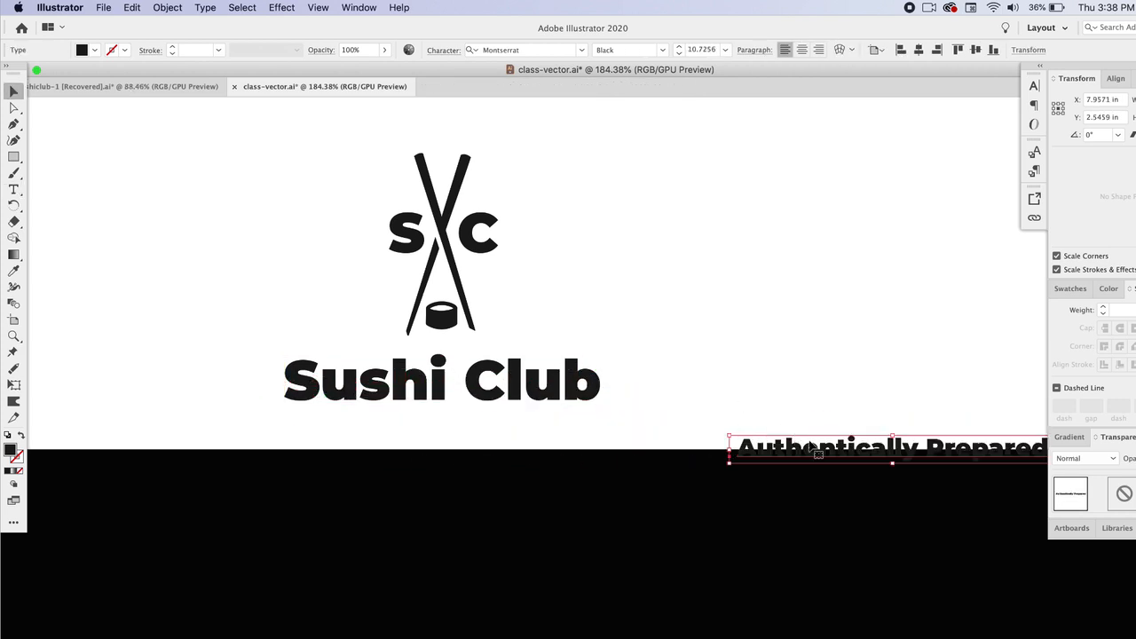
{"action": "left_click_drag", "start_coordinate": [812, 448], "coordinate": [364, 428]}
{"action": "left_click", "coordinate": [692, 322]}
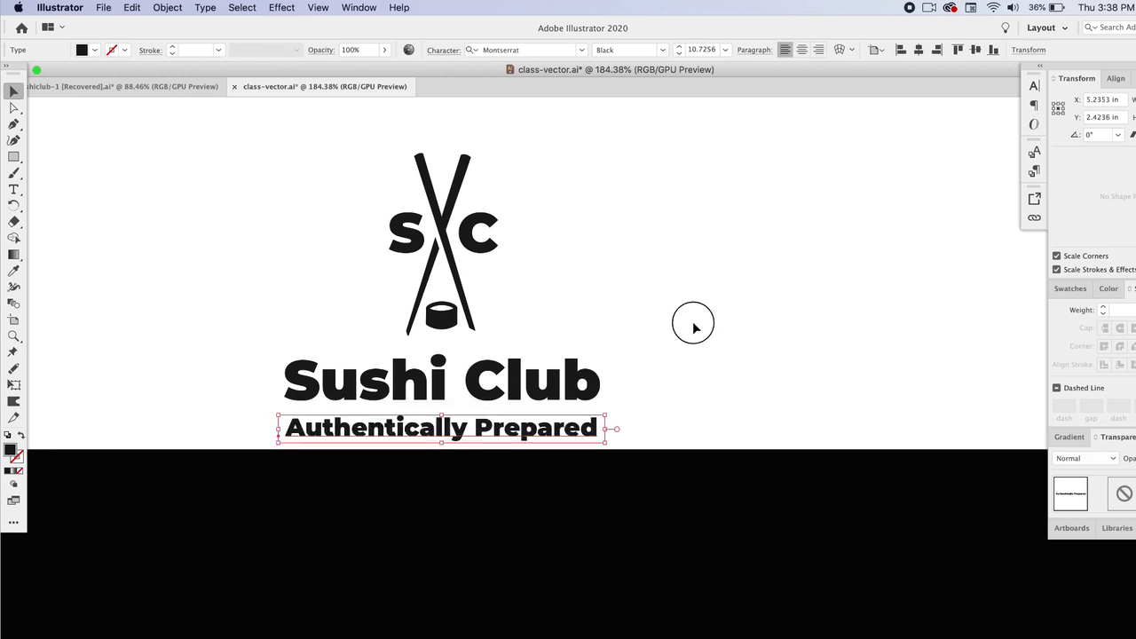
Step: Select the logo, title and tagline together and move the lockup to the artboard centre
{"action": "left_click_drag", "start_coordinate": [256, 147], "coordinate": [632, 443]}
{"action": "left_click_drag", "start_coordinate": [538, 408], "coordinate": [513, 326]}
{"action": "scroll", "coordinate": [611, 348], "scroll_direction": "down", "scroll_amount": 2}
{"action": "scroll", "coordinate": [610, 353], "scroll_direction": "down", "scroll_amount": 2}
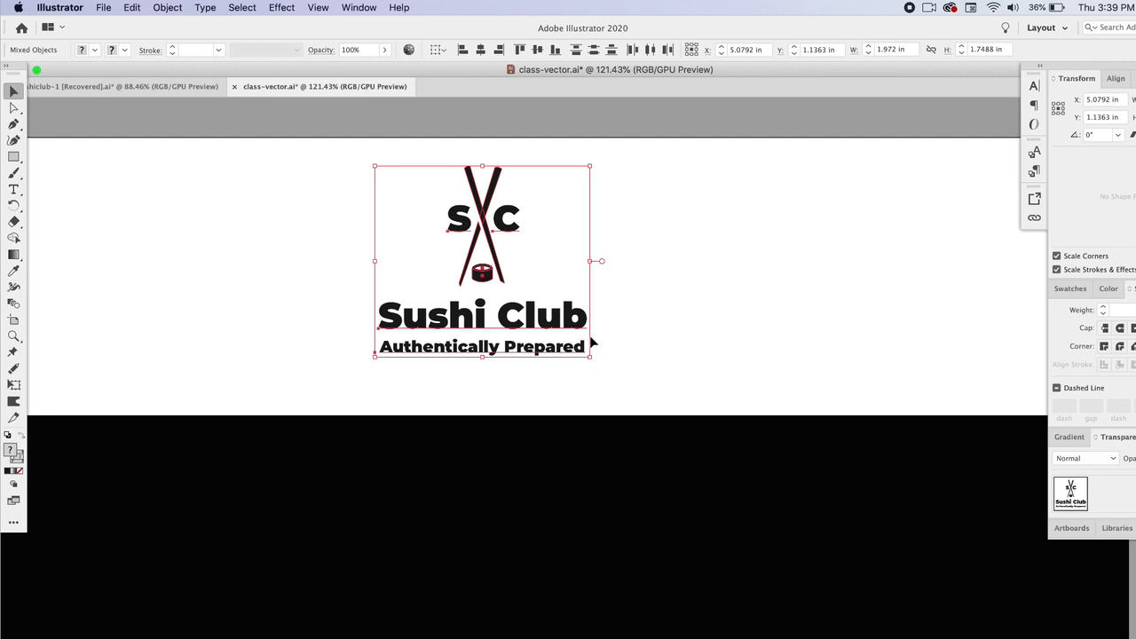
{"action": "left_click", "coordinate": [607, 330]}
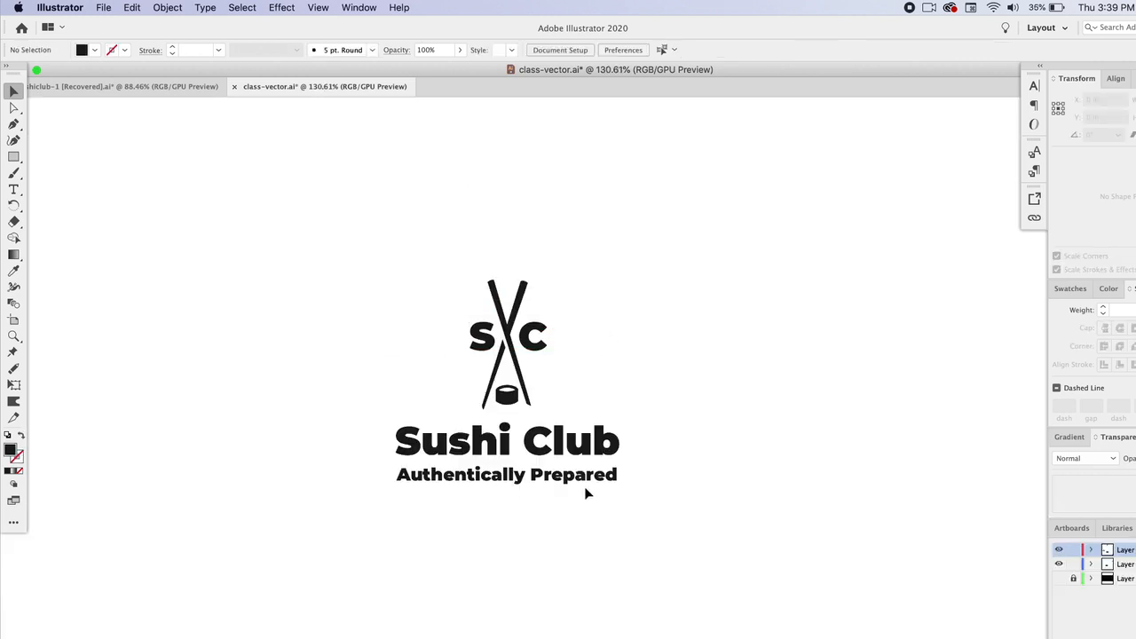
Step: Nudge the Sushi Club title slightly to sit evenly between logo and tagline
{"action": "left_click", "coordinate": [572, 476]}
{"action": "left_click", "coordinate": [569, 441], "text": "shift"}
{"action": "left_click_drag", "start_coordinate": [569, 441], "coordinate": [569, 445]}
Step: Scale the lockup down and duplicate it into a grid of six copies, three per row
{"action": "left_click_drag", "start_coordinate": [335, 220], "coordinate": [770, 596]}
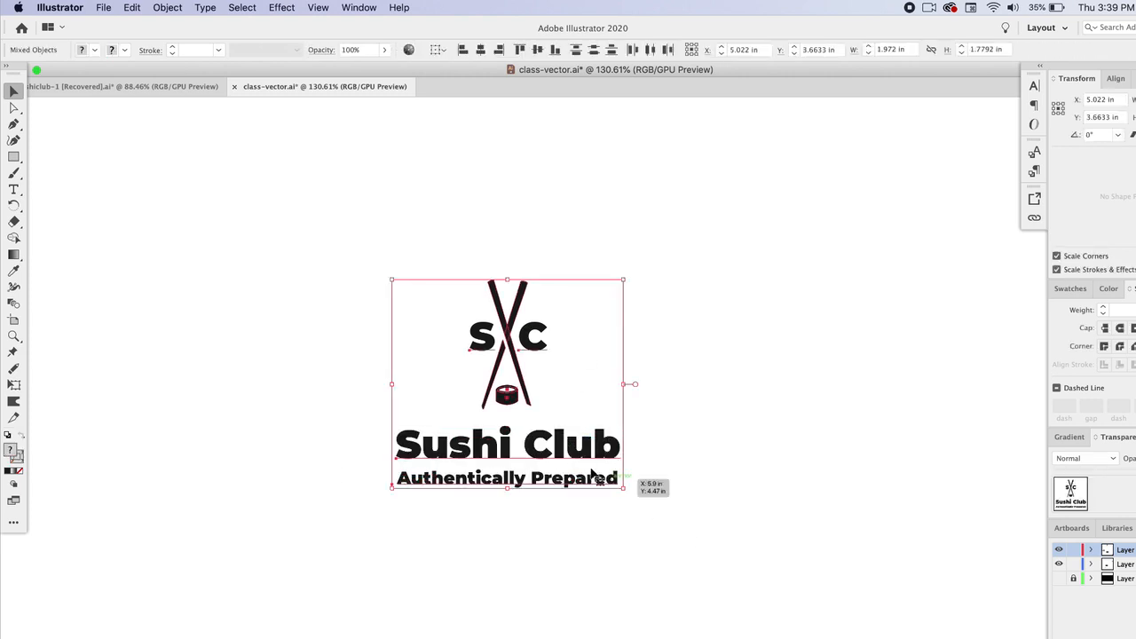
{"action": "left_click_drag", "start_coordinate": [624, 490], "coordinate": [565, 435]}
{"action": "left_click_drag", "start_coordinate": [530, 399], "coordinate": [768, 292]}
{"action": "left_click", "coordinate": [752, 311]}
{"action": "left_click_drag", "start_coordinate": [881, 353], "coordinate": [162, 147]}
{"action": "left_click_drag", "start_coordinate": [260, 201], "coordinate": [264, 404]}
{"action": "left_click", "coordinate": [139, 378]}
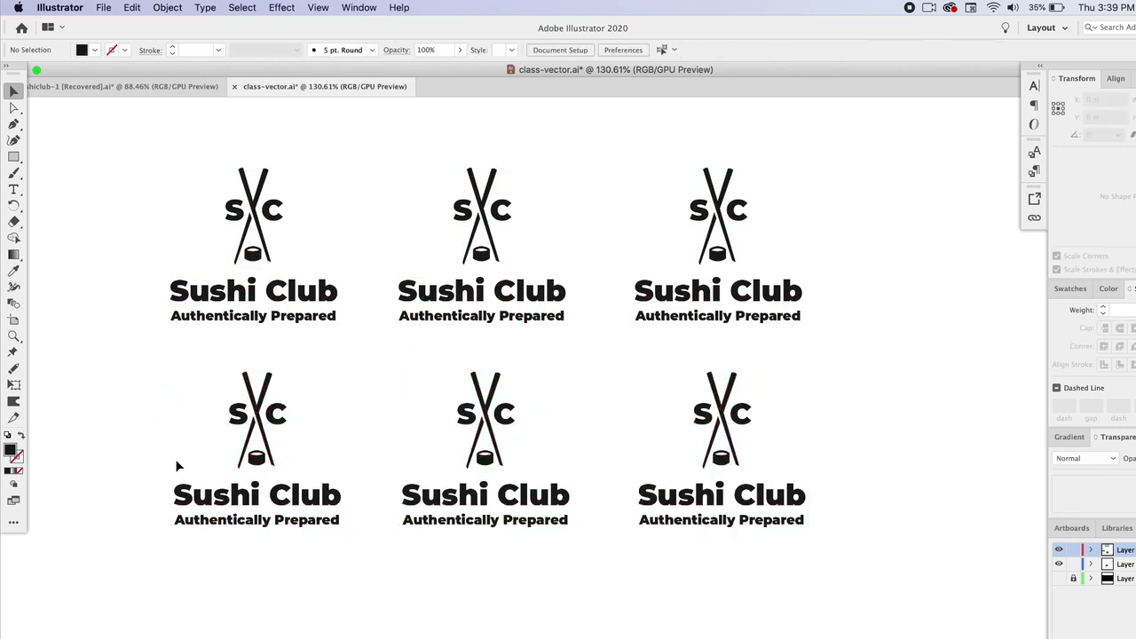
Step: Set the second lockup's title to All Caps
{"action": "left_click", "coordinate": [482, 293]}
{"action": "left_click", "coordinate": [441, 51]}
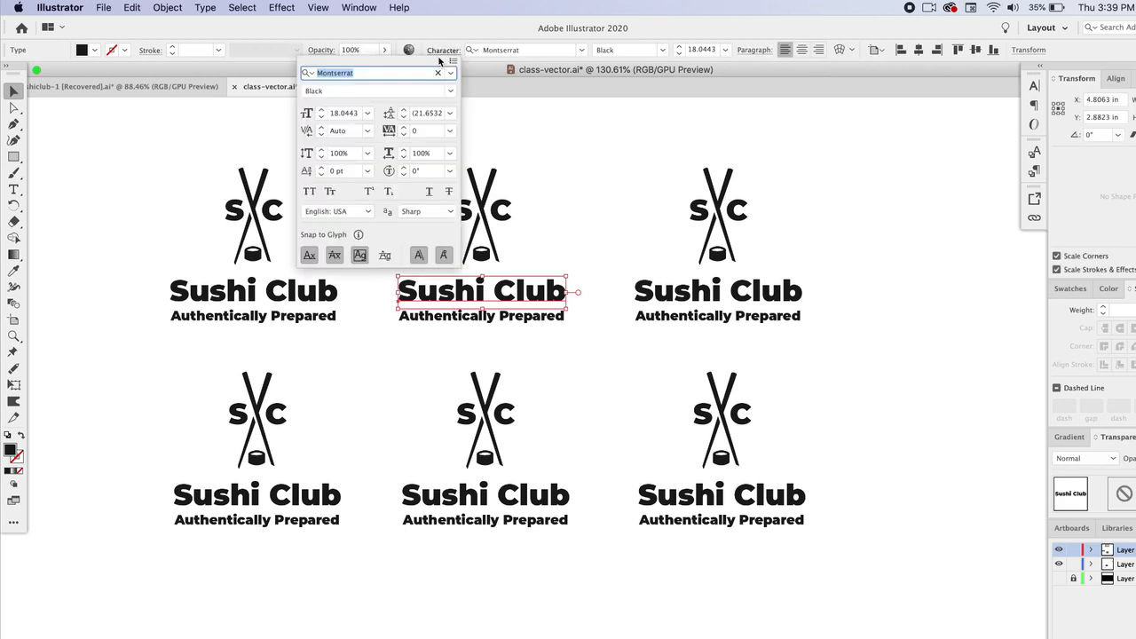
{"action": "left_click", "coordinate": [453, 60]}
{"action": "left_click", "coordinate": [484, 164]}
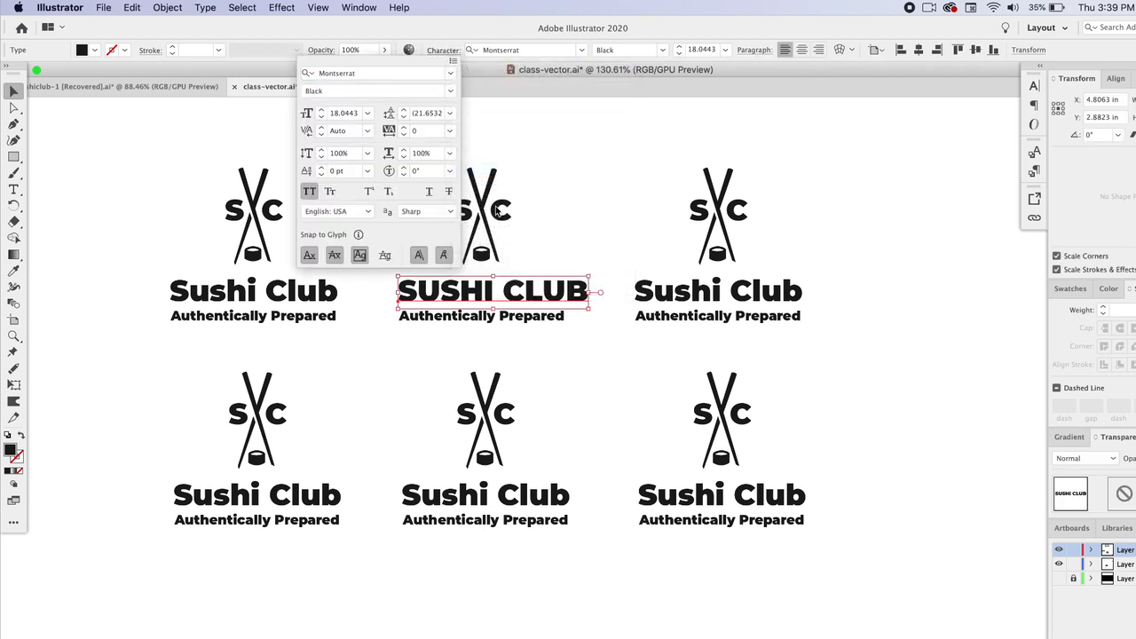
Step: Set the second lockup's tagline to All Caps
{"action": "left_click", "coordinate": [540, 324]}
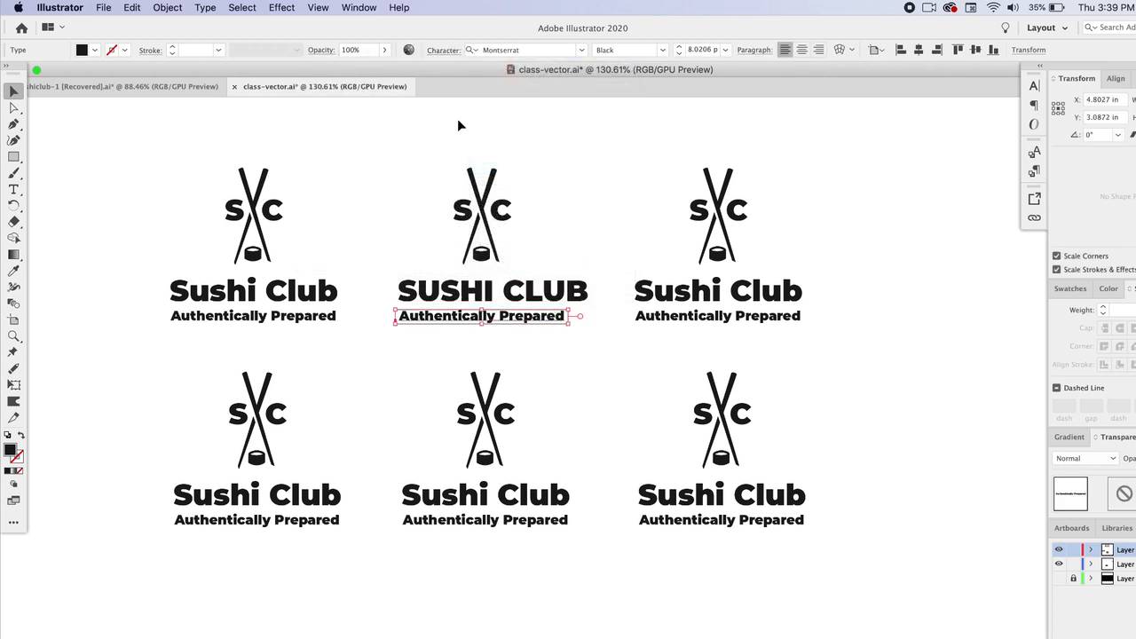
{"action": "left_click", "coordinate": [439, 51]}
{"action": "left_click", "coordinate": [453, 60]}
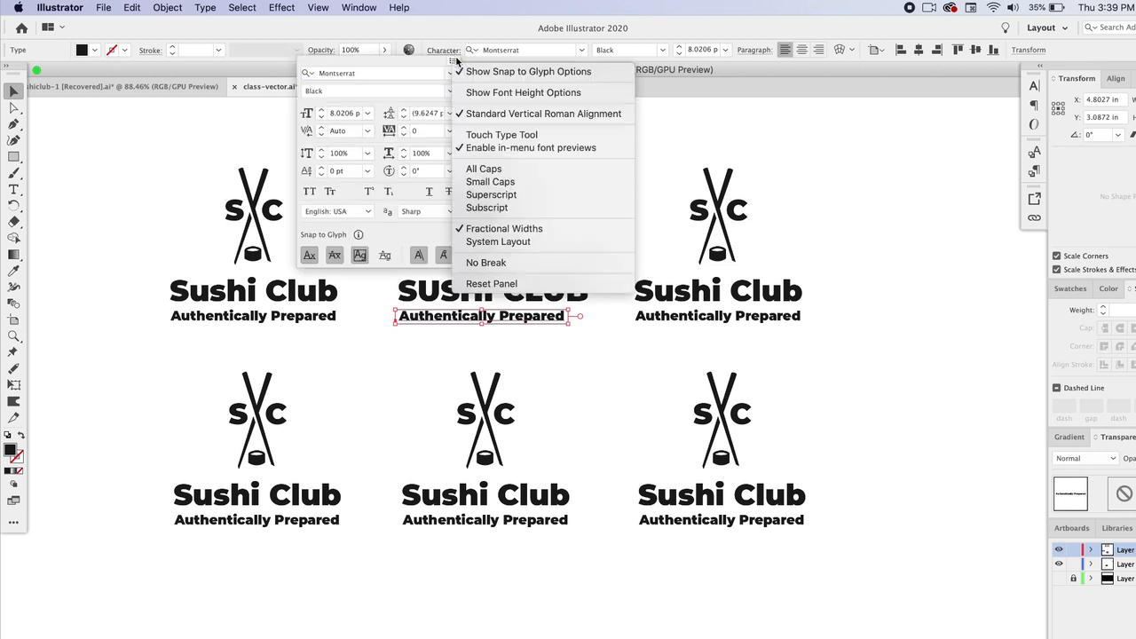
{"action": "left_click", "coordinate": [487, 170]}
{"action": "left_click", "coordinate": [653, 34]}
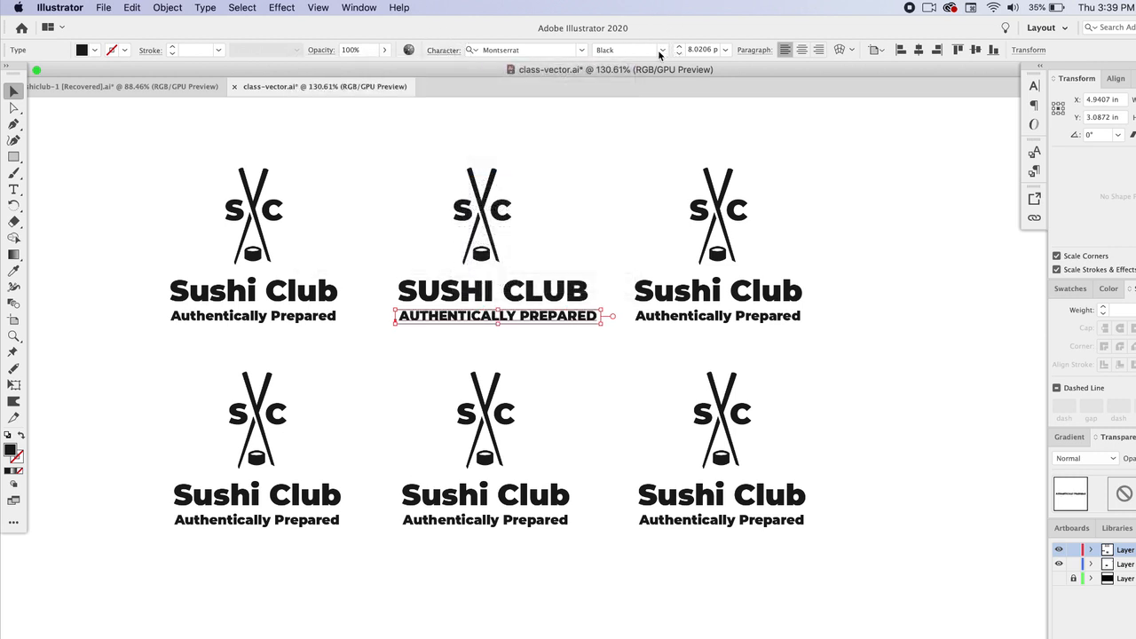
Step: Change the second tagline's font style to Montserrat Medium
{"action": "scroll", "coordinate": [524, 293], "scroll_direction": "up", "scroll_amount": 3}
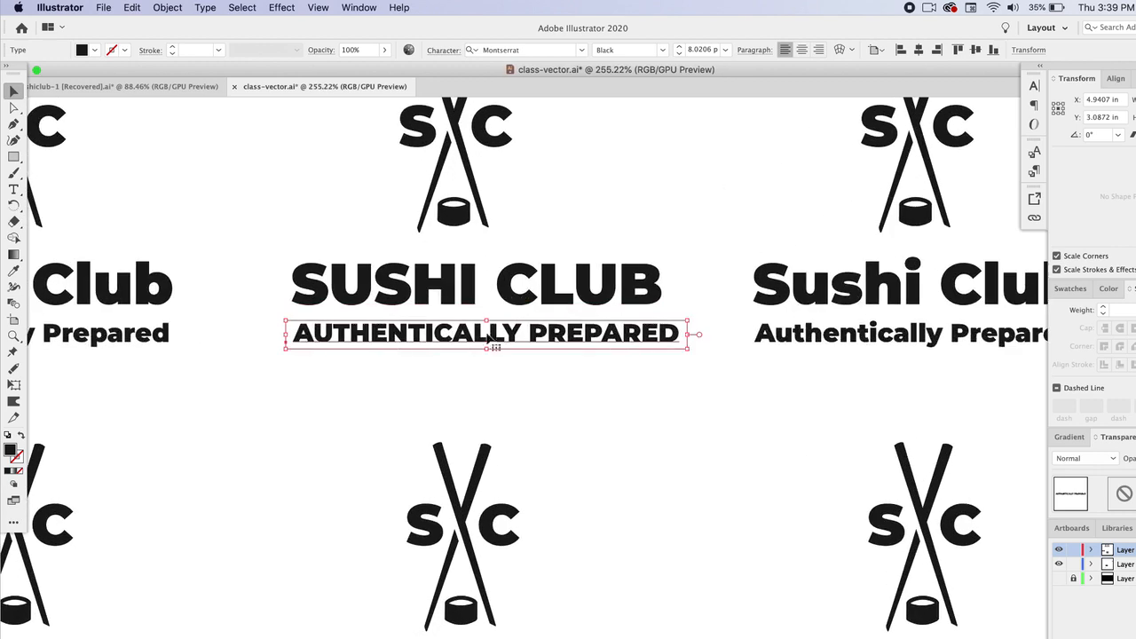
{"action": "left_click", "coordinate": [575, 346]}
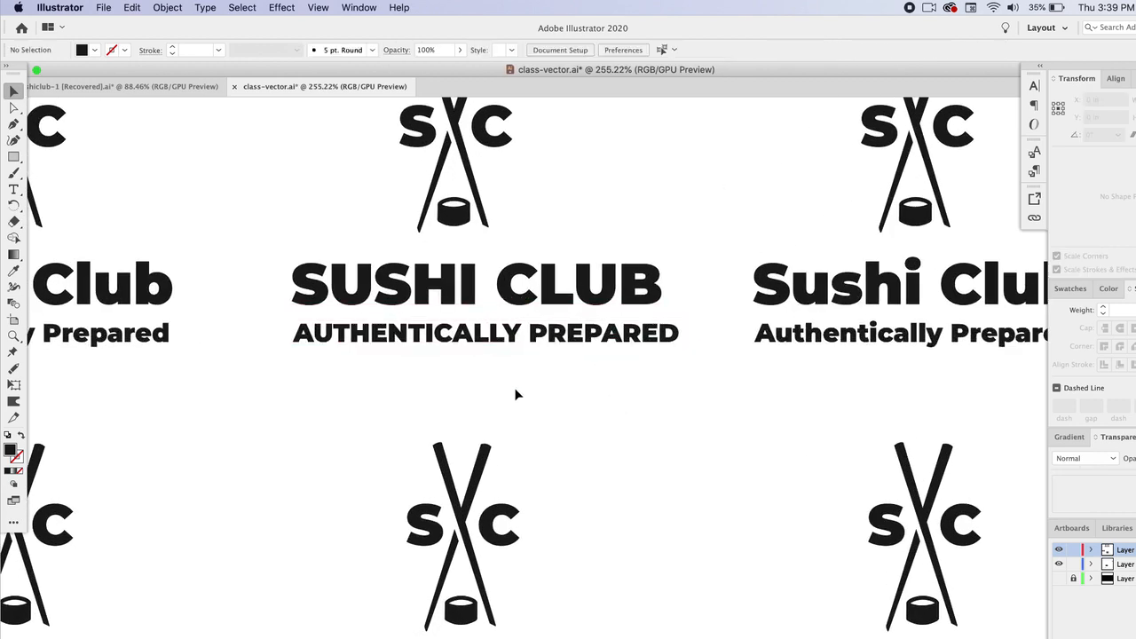
{"action": "left_click", "coordinate": [526, 341]}
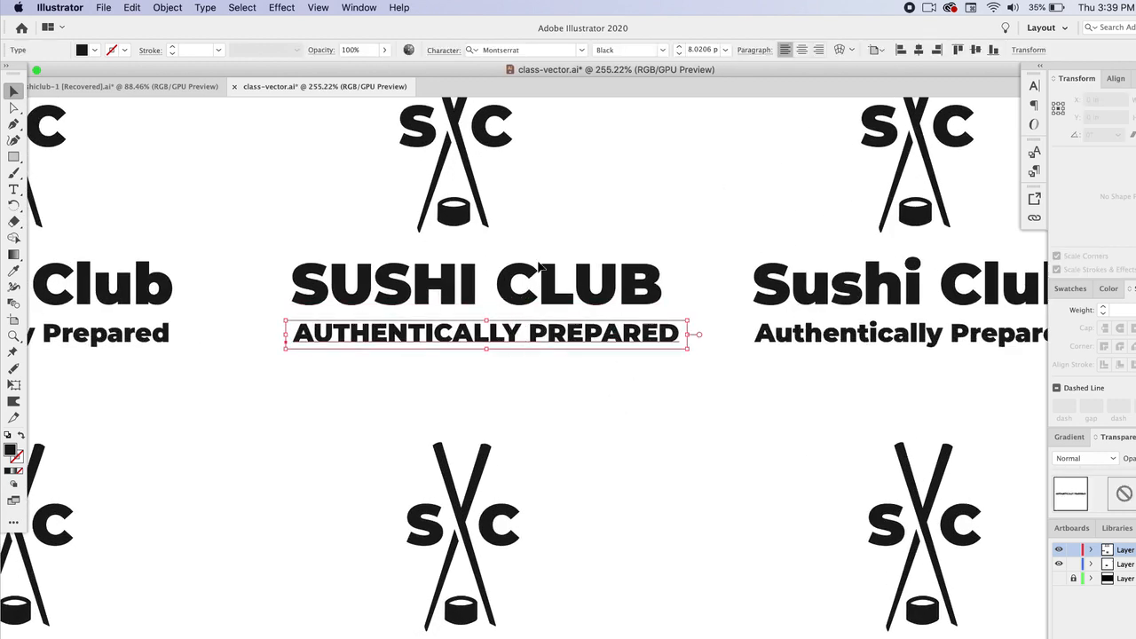
{"action": "left_click", "coordinate": [663, 49]}
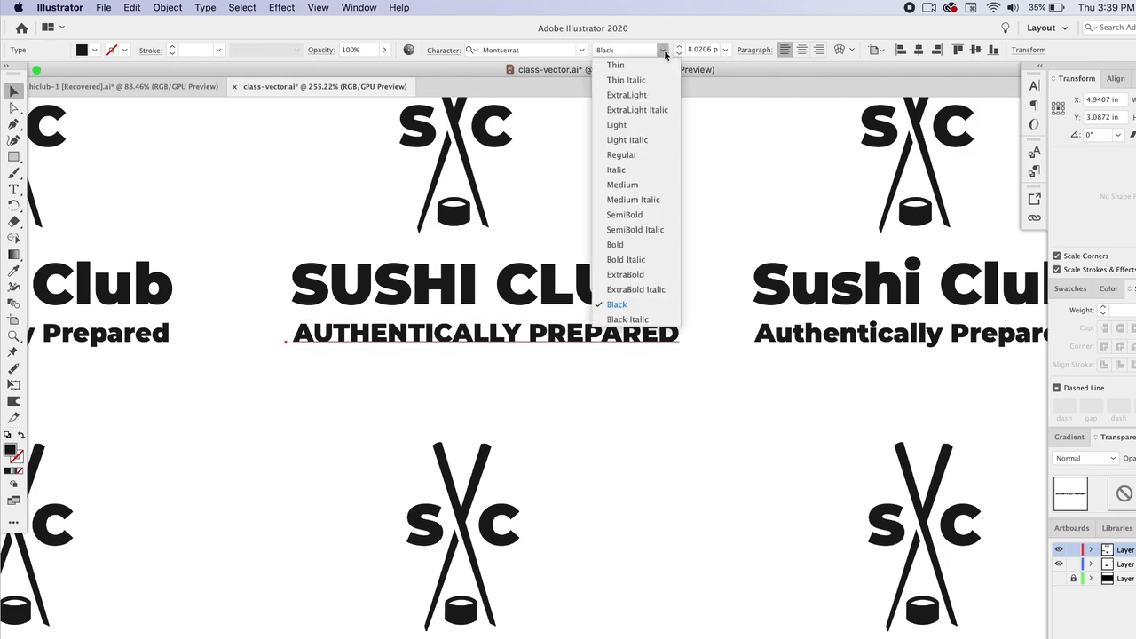
{"action": "left_click", "coordinate": [629, 184]}
{"action": "left_click", "coordinate": [645, 199]}
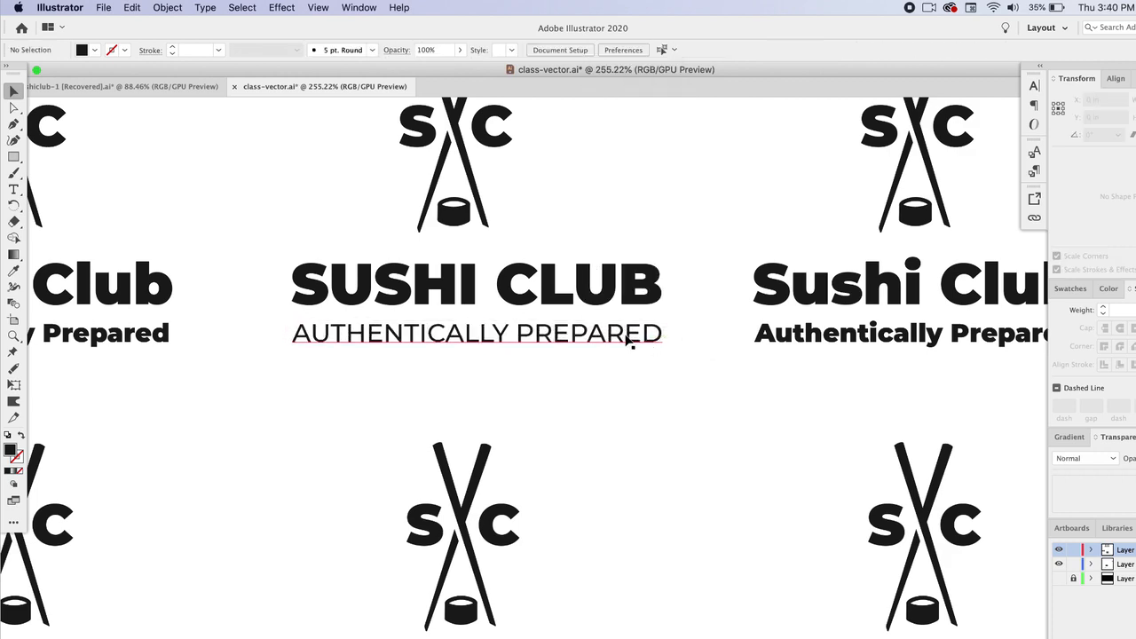
Step: Apply the second title's all-caps style to the third lockup's title with the Eyedropper
{"action": "scroll", "coordinate": [608, 349], "scroll_direction": "down", "scroll_amount": 4}
{"action": "scroll", "coordinate": [608, 348], "scroll_direction": "right", "scroll_amount": 2}
{"action": "left_click", "coordinate": [520, 342]}
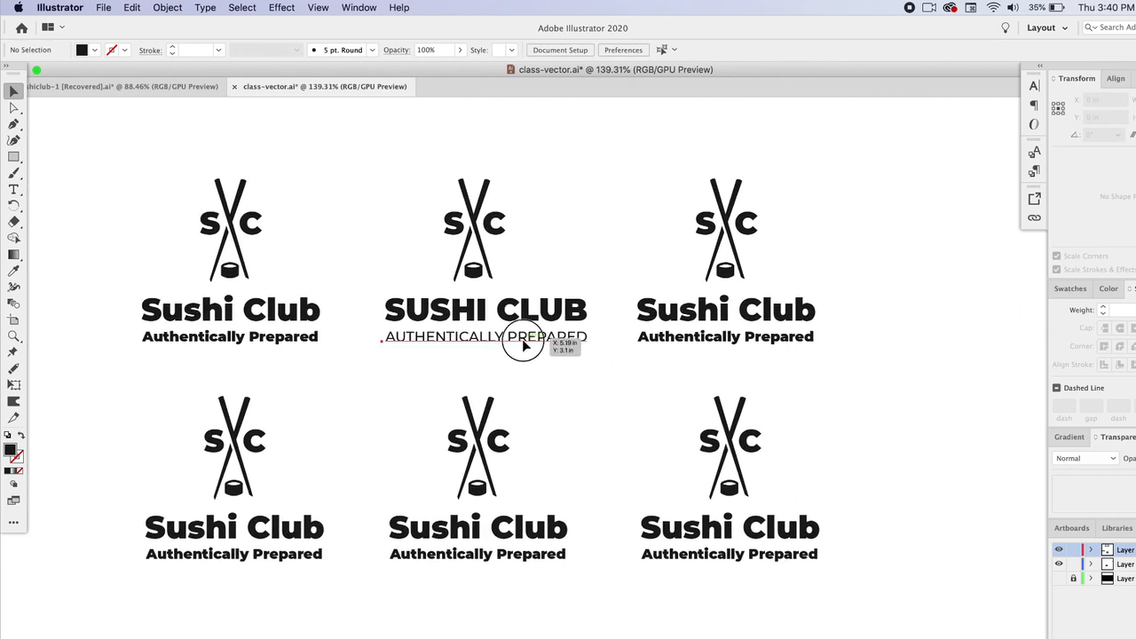
{"action": "left_click", "coordinate": [652, 309]}
{"action": "left_click", "coordinate": [13, 269]}
{"action": "left_click", "coordinate": [460, 309]}
{"action": "left_click", "coordinate": [13, 90]}
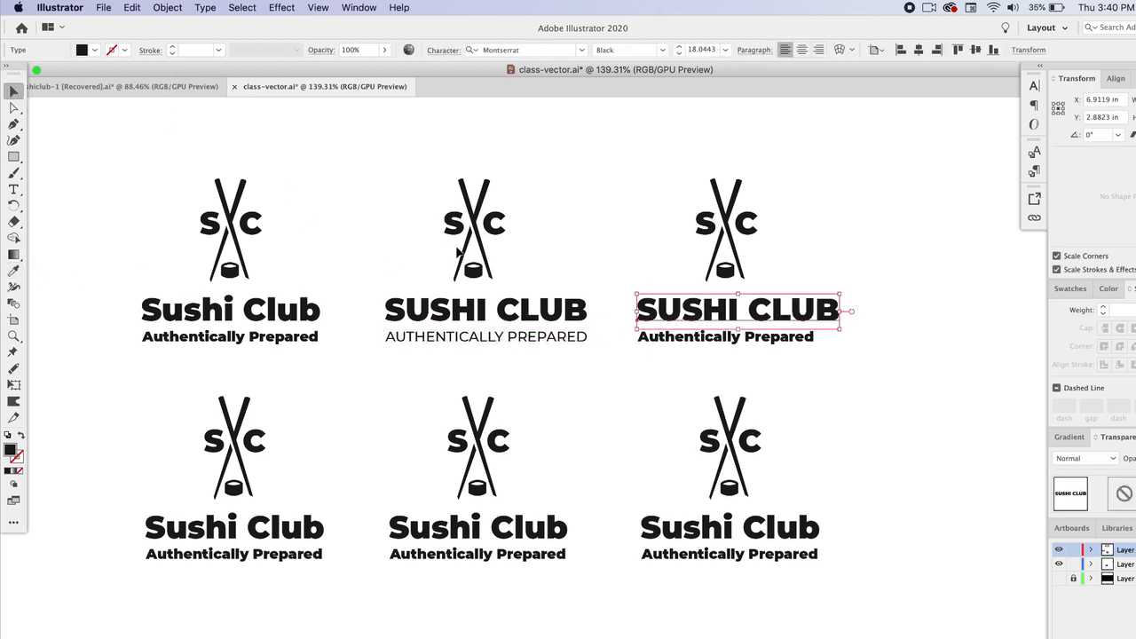
Step: Apply the second tagline's style to the third tagline, then turn All Caps off for it
{"action": "left_click", "coordinate": [689, 337]}
{"action": "left_click", "coordinate": [12, 271]}
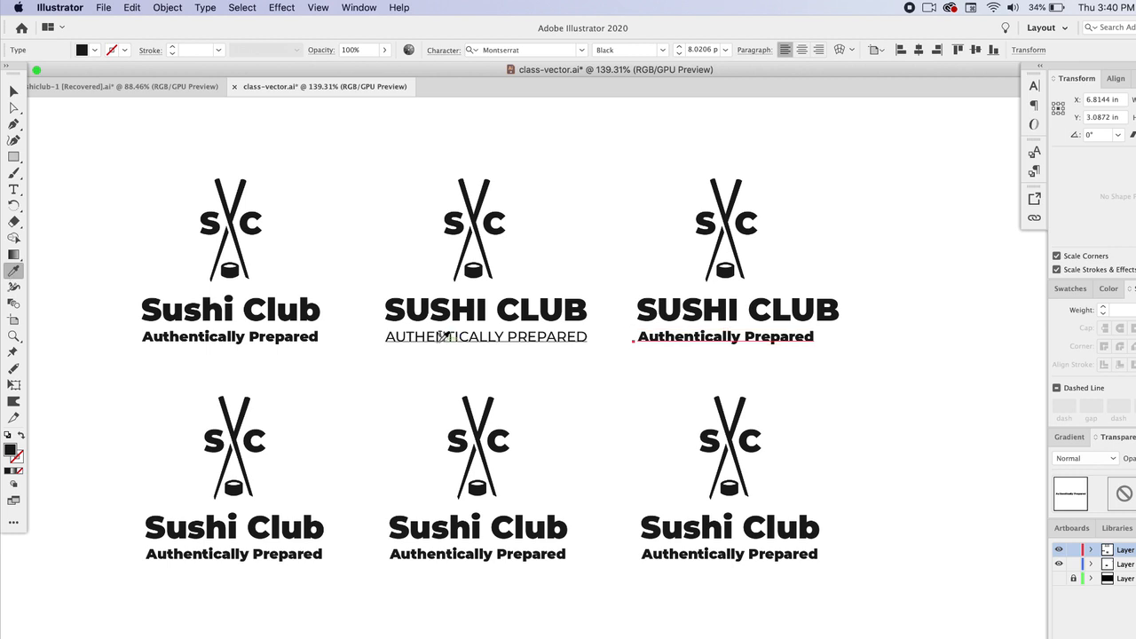
{"action": "left_click", "coordinate": [446, 337]}
{"action": "left_click", "coordinate": [453, 51]}
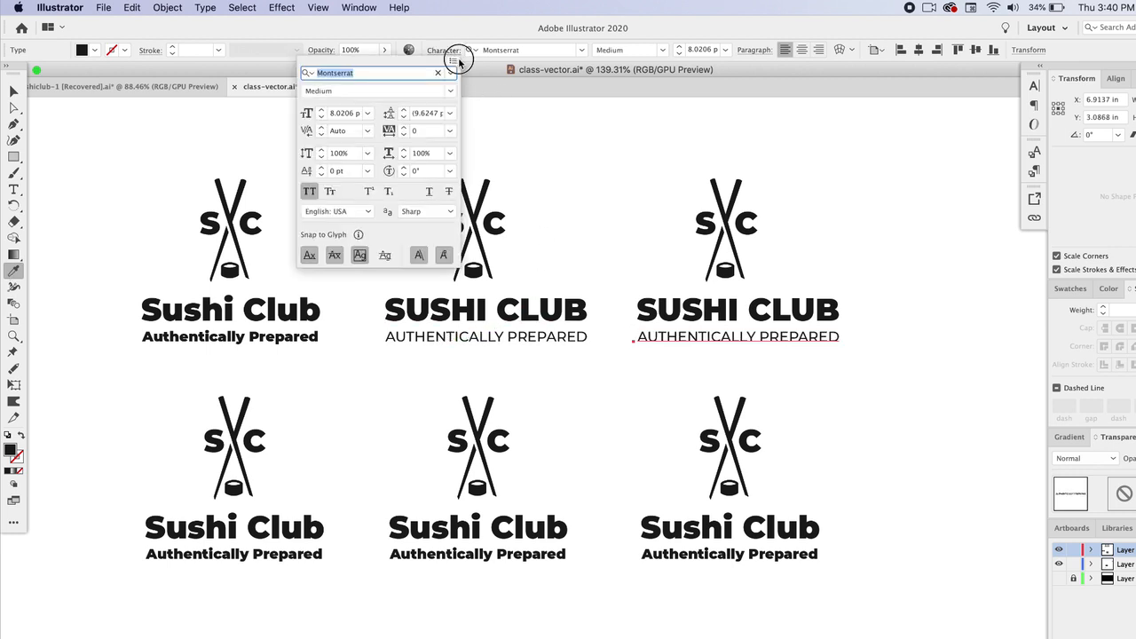
{"action": "left_click", "coordinate": [453, 60]}
{"action": "left_click", "coordinate": [508, 171]}
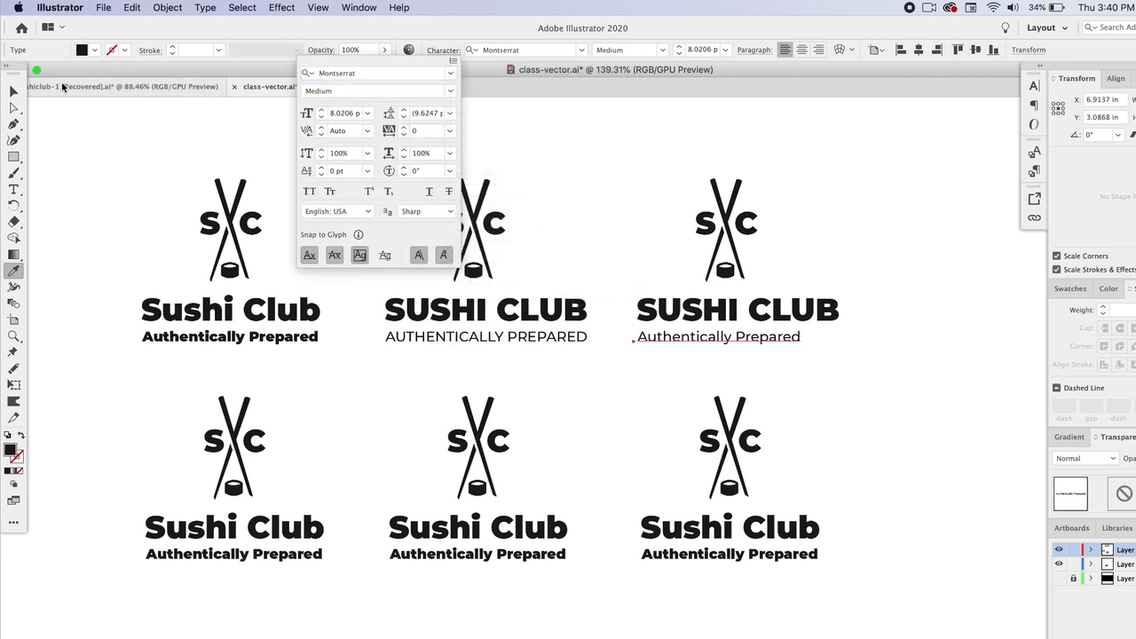
Step: Shift the third tagline slightly right to centre it under its title
{"action": "left_click", "coordinate": [14, 91]}
{"action": "left_click", "coordinate": [568, 358]}
{"action": "left_click_drag", "start_coordinate": [707, 341], "coordinate": [721, 340]}
{"action": "left_click", "coordinate": [869, 378]}
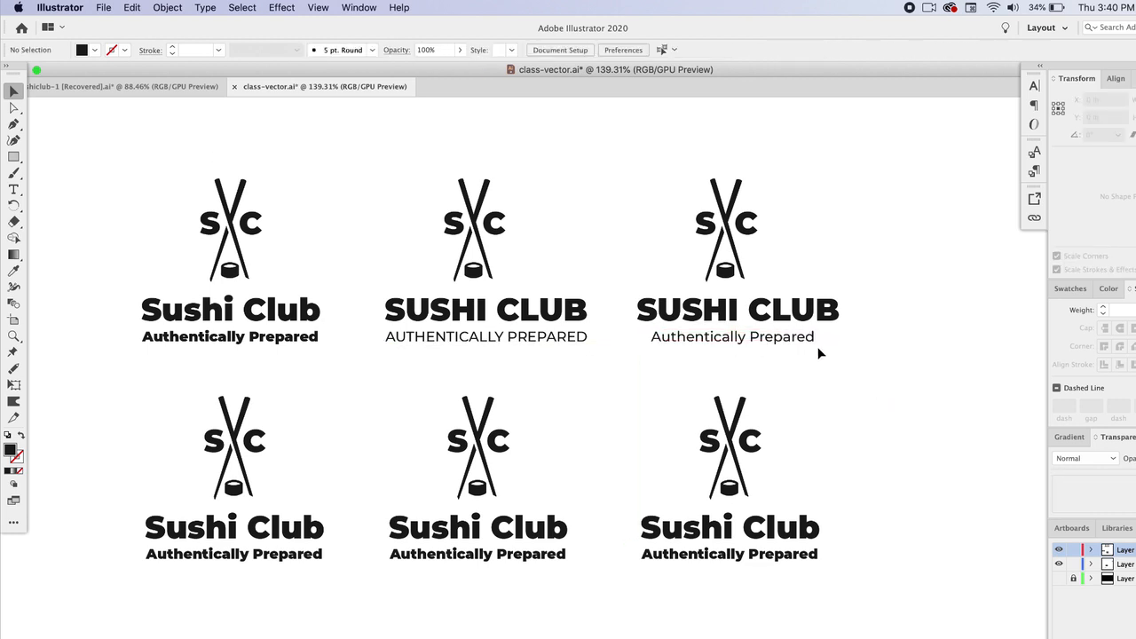
Step: Inspect the alignment of the second lockup's tagline under its title
{"action": "scroll", "coordinate": [816, 349], "scroll_direction": "up", "scroll_amount": 4}
{"action": "left_click", "coordinate": [374, 337]}
{"action": "left_click", "coordinate": [412, 375]}
{"action": "left_click", "coordinate": [407, 337]}
{"action": "left_click", "coordinate": [424, 295]}
{"action": "left_click", "coordinate": [433, 330]}
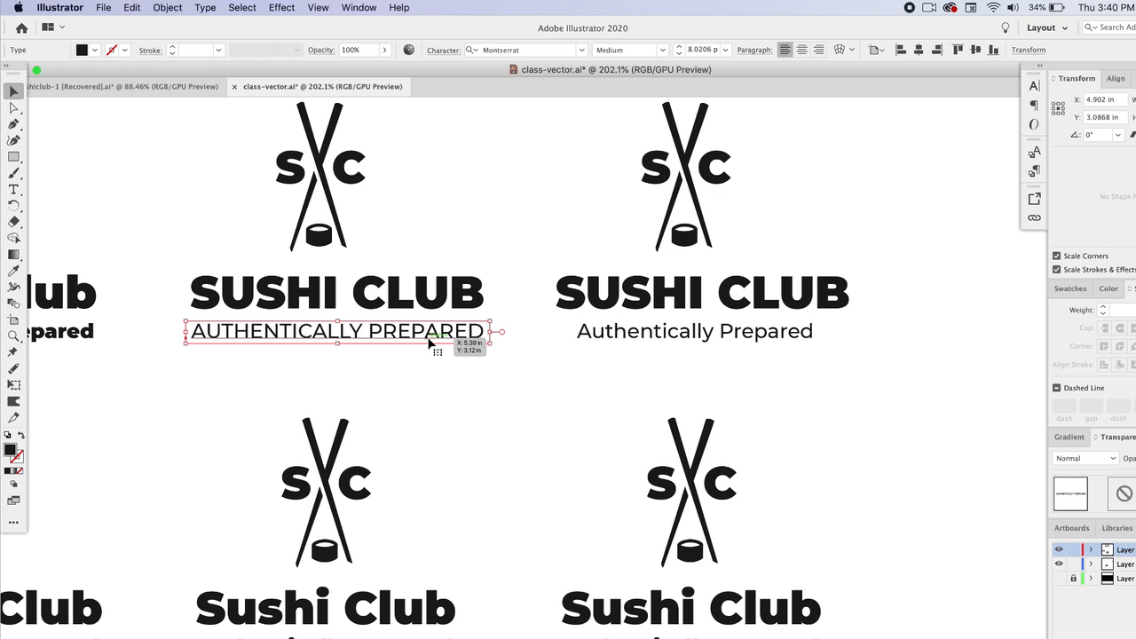
{"action": "left_click", "coordinate": [435, 371]}
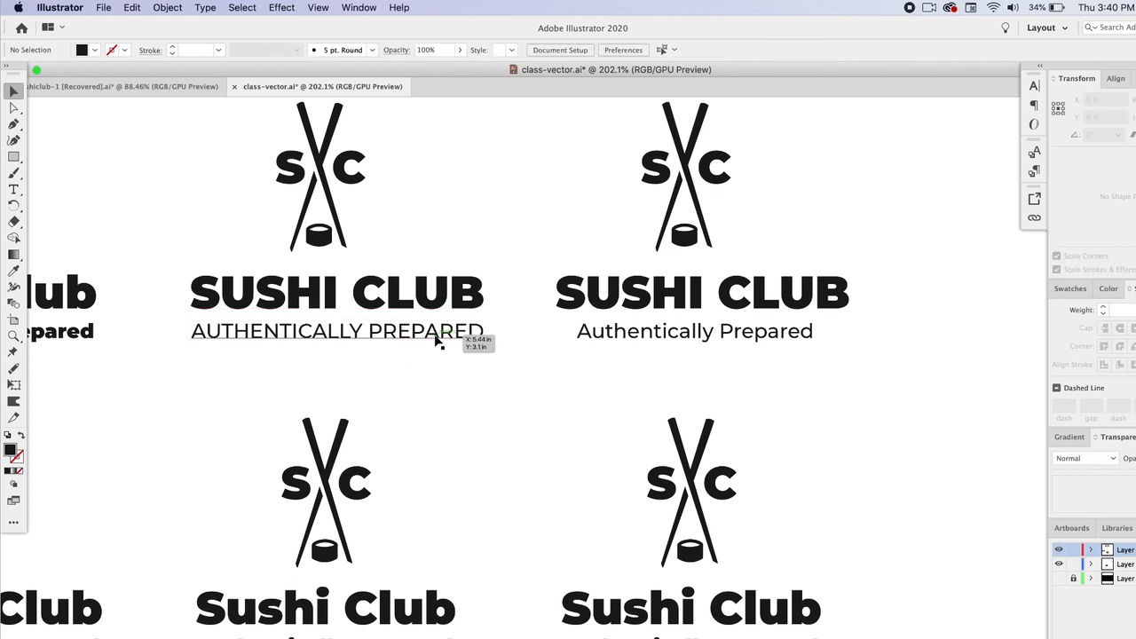
Step: Nudge the third lockup's logo mark slightly right to centre it over its title
{"action": "left_click", "coordinate": [678, 337]}
{"action": "left_click", "coordinate": [786, 381]}
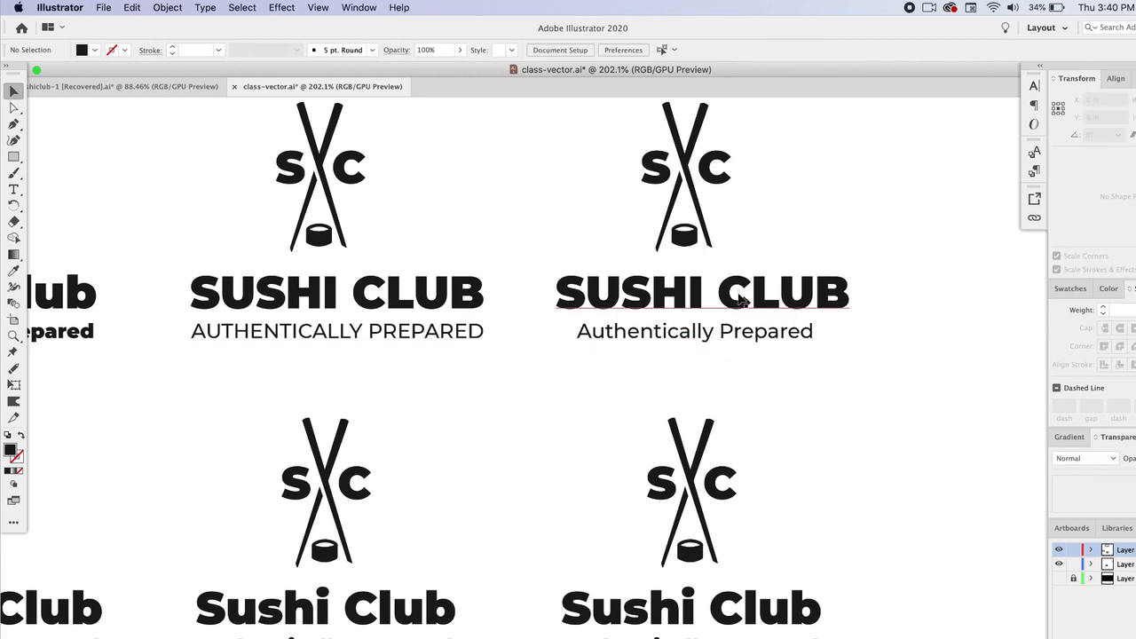
{"action": "left_click_drag", "start_coordinate": [603, 131], "coordinate": [740, 238]}
{"action": "left_click_drag", "start_coordinate": [719, 177], "coordinate": [735, 181]}
{"action": "left_click", "coordinate": [769, 205]}
{"action": "scroll", "coordinate": [495, 394], "scroll_direction": "down", "scroll_amount": 5}
{"action": "scroll", "coordinate": [495, 394], "scroll_direction": "right", "scroll_amount": 5}
{"action": "scroll", "coordinate": [495, 394], "scroll_direction": "left", "scroll_amount": 2}
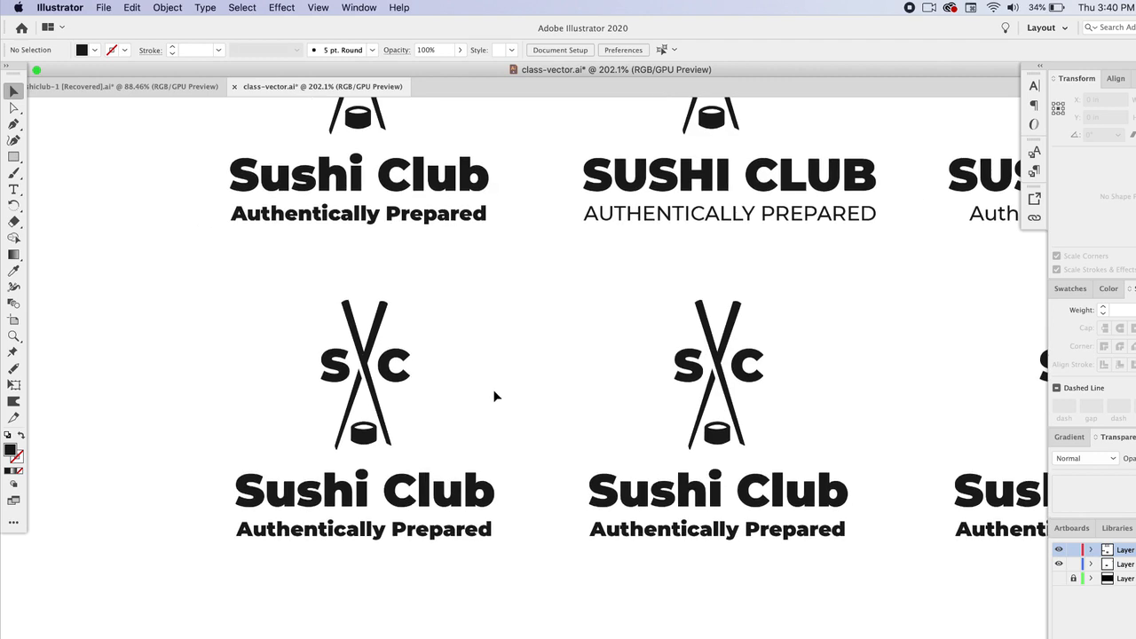
Step: Change the fourth lockup's title font to Roboto Slab
{"action": "scroll", "coordinate": [407, 484], "scroll_direction": "down", "scroll_amount": 5}
{"action": "left_click", "coordinate": [409, 485]}
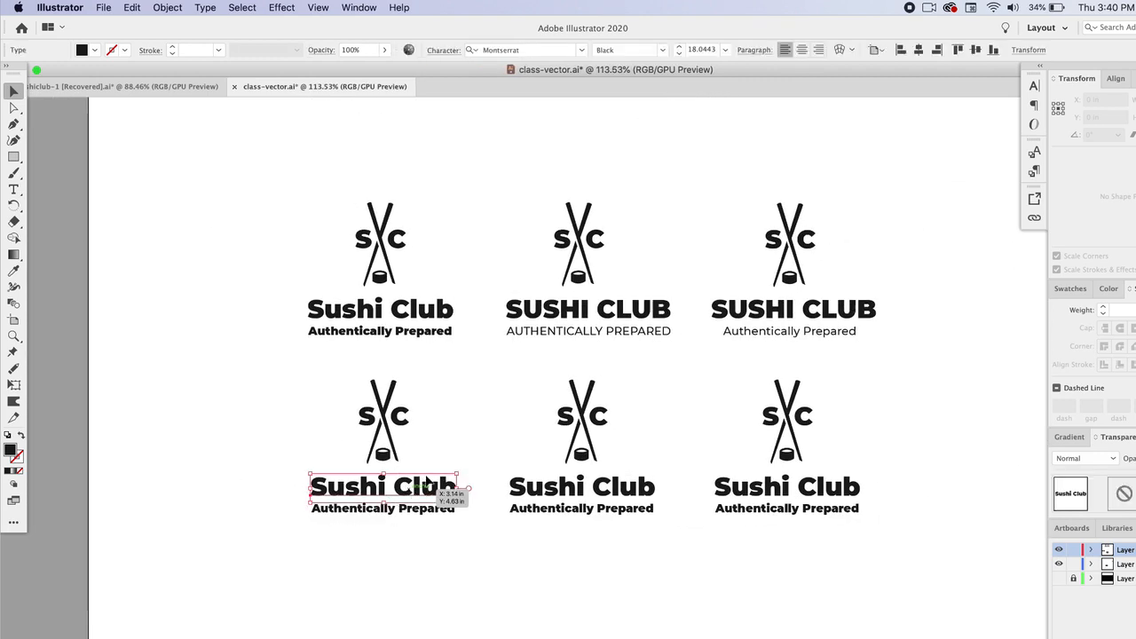
{"action": "scroll", "coordinate": [482, 486], "scroll_direction": "up", "scroll_amount": 4}
{"action": "scroll", "coordinate": [481, 485], "scroll_direction": "up", "scroll_amount": 1}
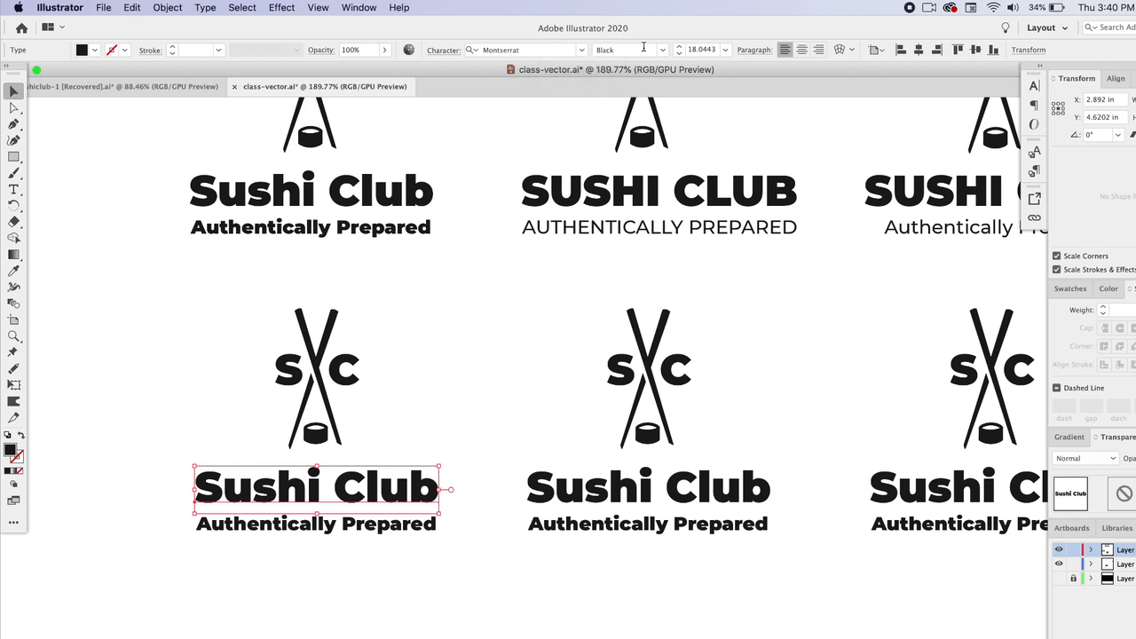
{"action": "left_click", "coordinate": [582, 50]}
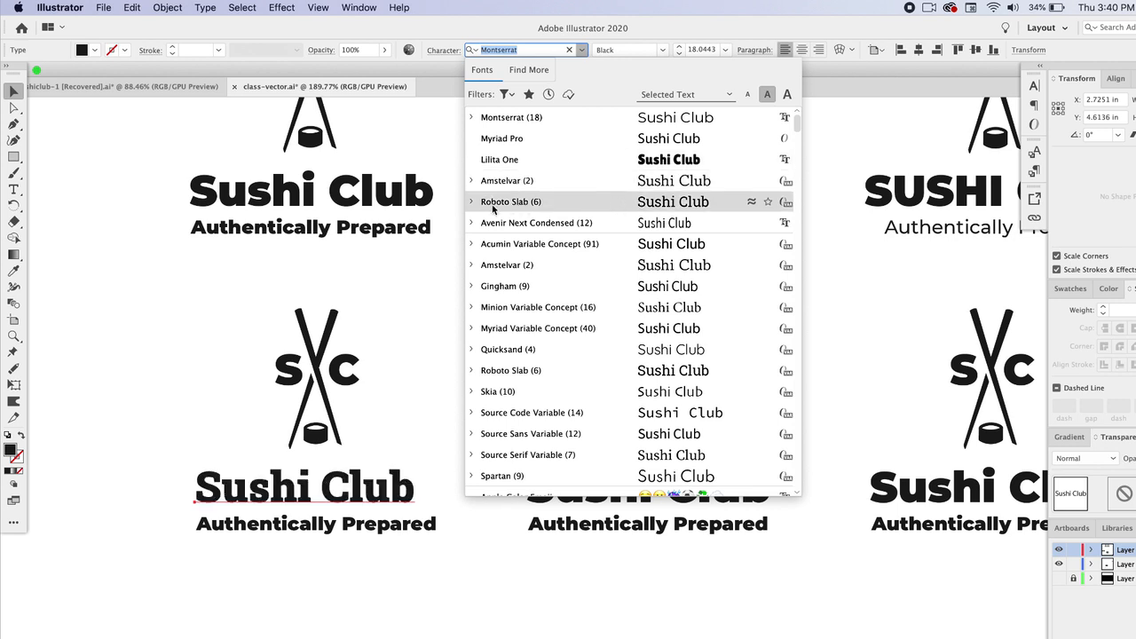
{"action": "left_click", "coordinate": [520, 206]}
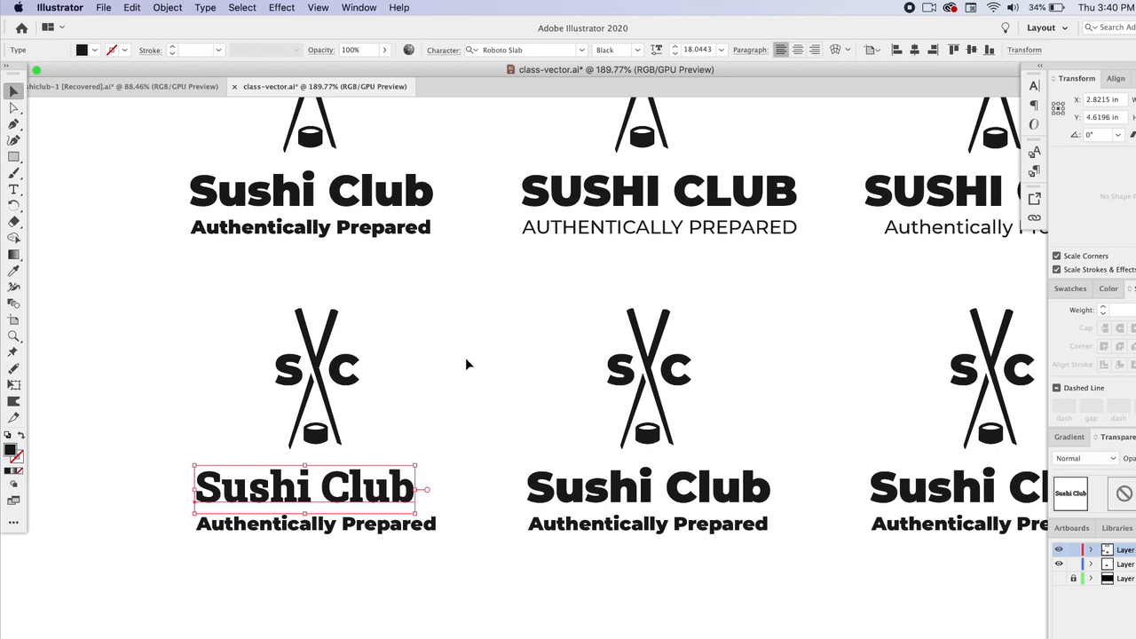
Step: Copy the title's Roboto Slab style onto the fourth tagline with the Eyedropper and set its weight to Light
{"action": "left_click", "coordinate": [390, 526]}
{"action": "left_click", "coordinate": [14, 271]}
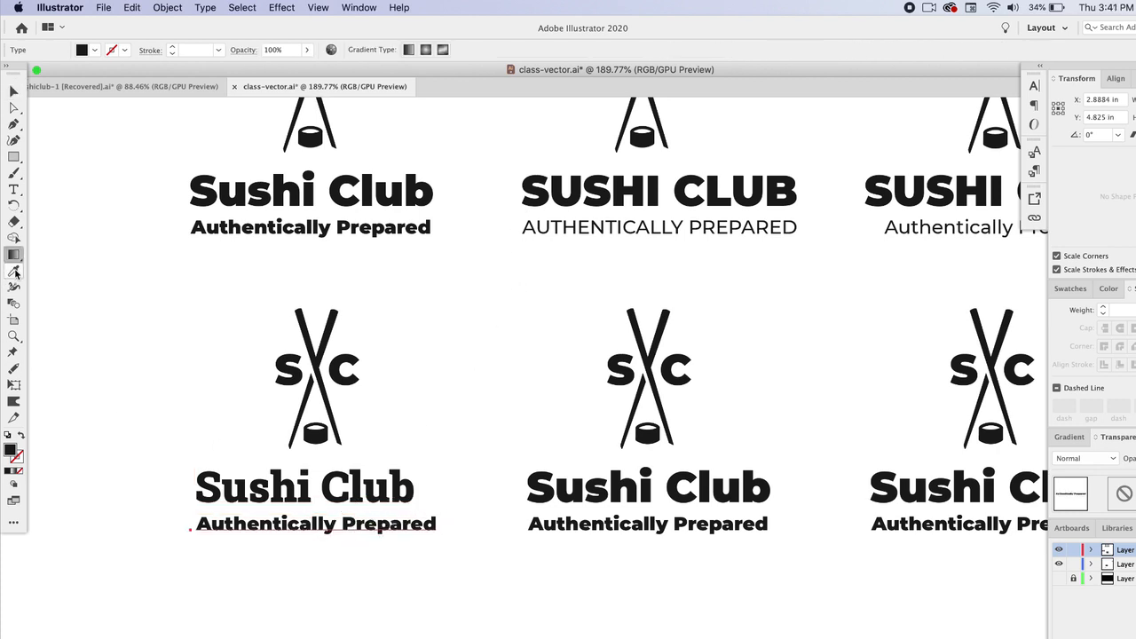
{"action": "left_click", "coordinate": [323, 470]}
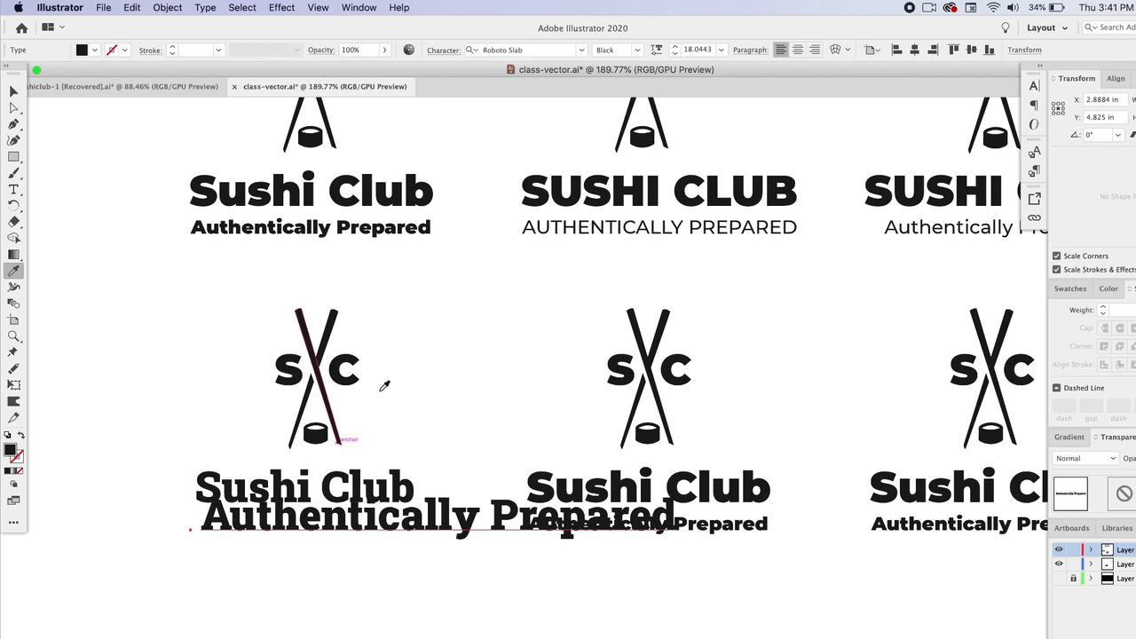
{"action": "left_click", "coordinate": [638, 50]}
{"action": "left_click", "coordinate": [634, 94]}
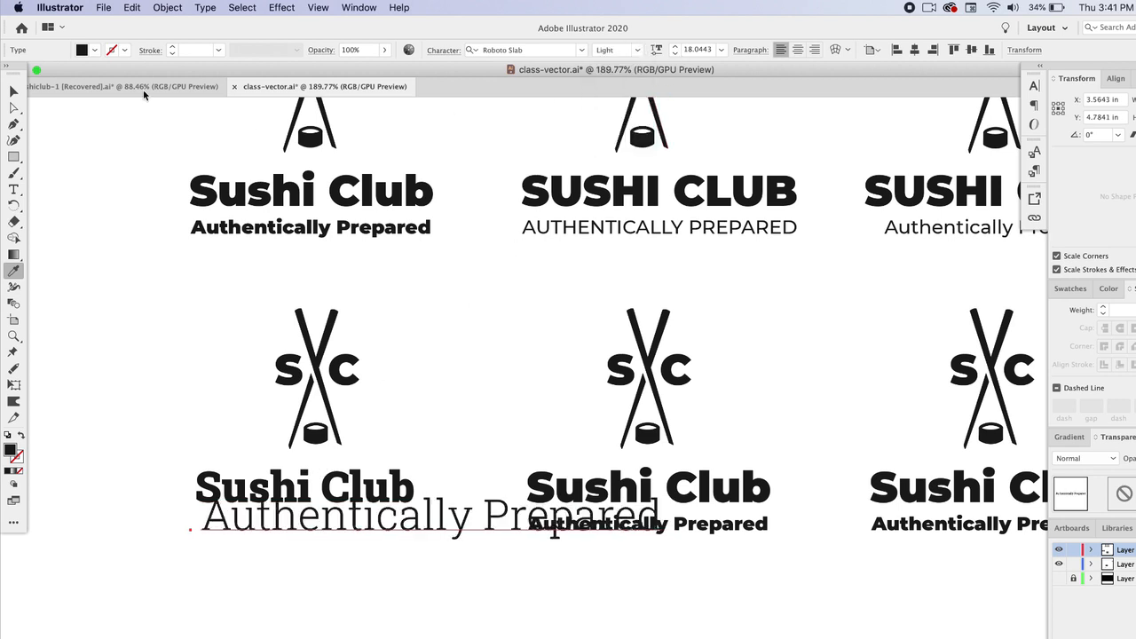
Step: Scale the fourth tagline down to about 8.3 pt so it fits under its title
{"action": "left_click", "coordinate": [13, 89]}
{"action": "left_click_drag", "start_coordinate": [664, 532], "coordinate": [402, 518]}
{"action": "left_click", "coordinate": [447, 555]}
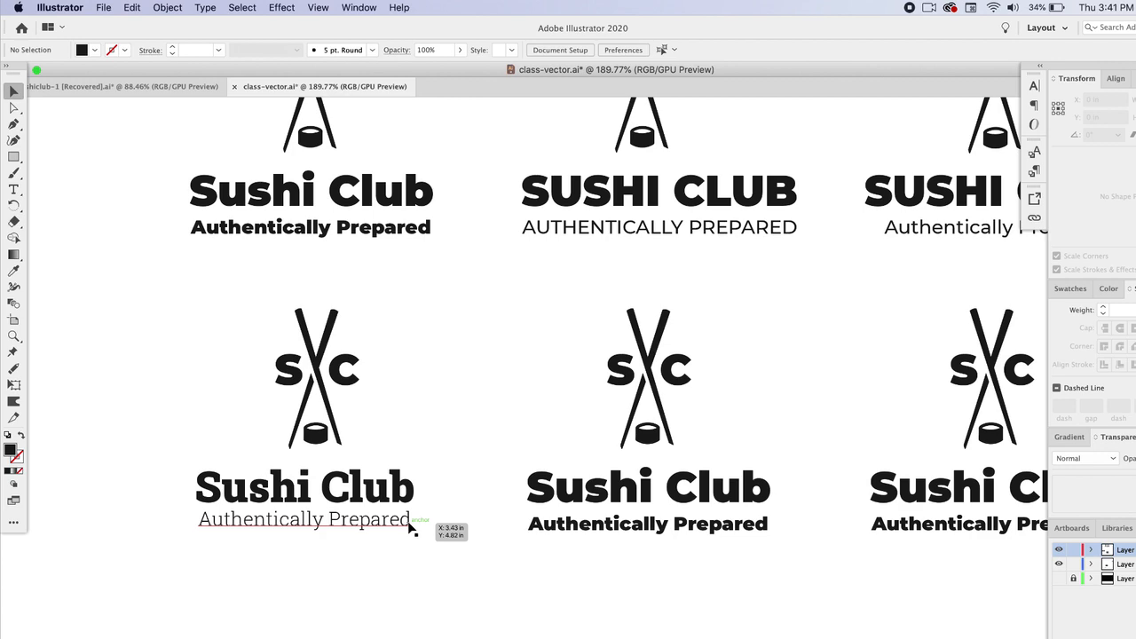
{"action": "left_click", "coordinate": [410, 527]}
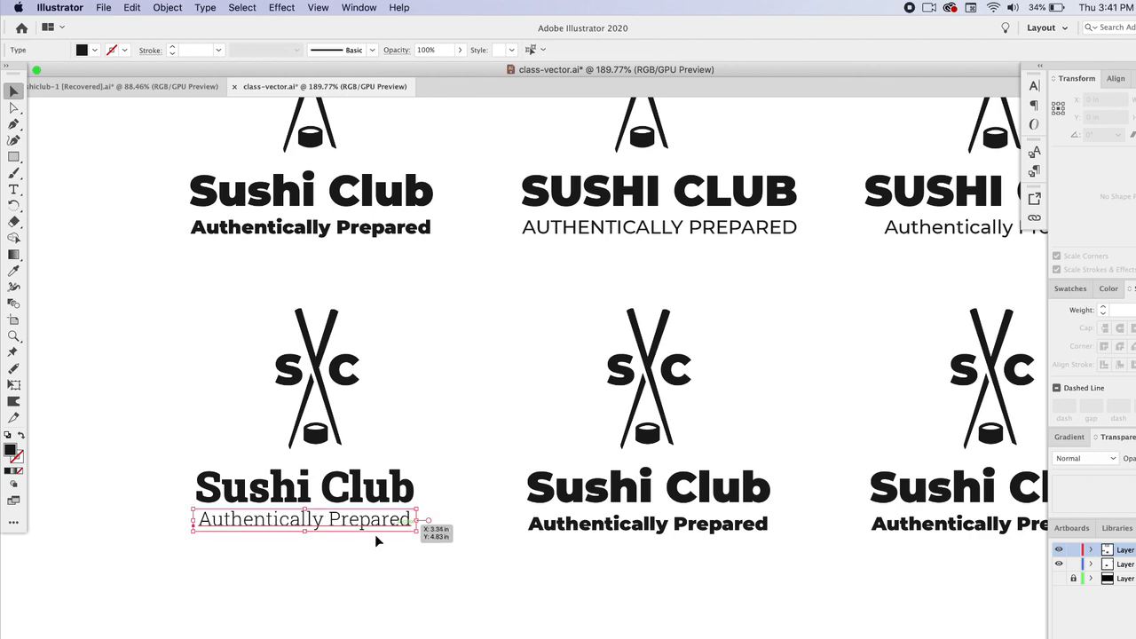
{"action": "left_click", "coordinate": [341, 568]}
Step: Review all six lockups zoomed out, then zoom in on the fourth lockup's tagline
{"action": "scroll", "coordinate": [342, 568], "scroll_direction": "down", "scroll_amount": 5}
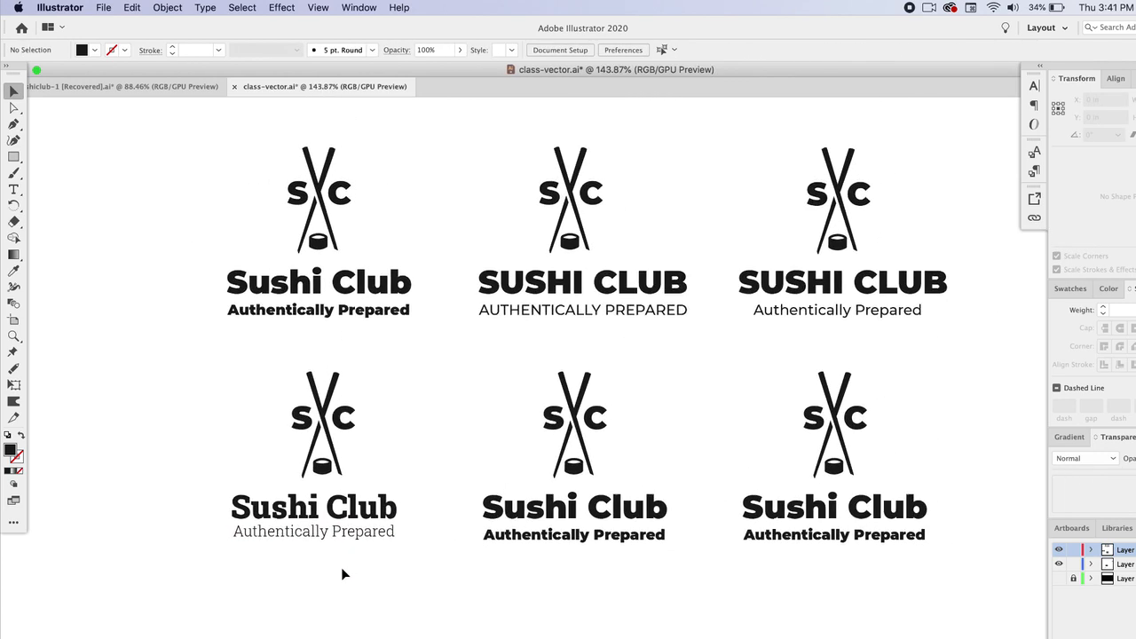
{"action": "scroll", "coordinate": [340, 566], "scroll_direction": "down", "scroll_amount": 8}
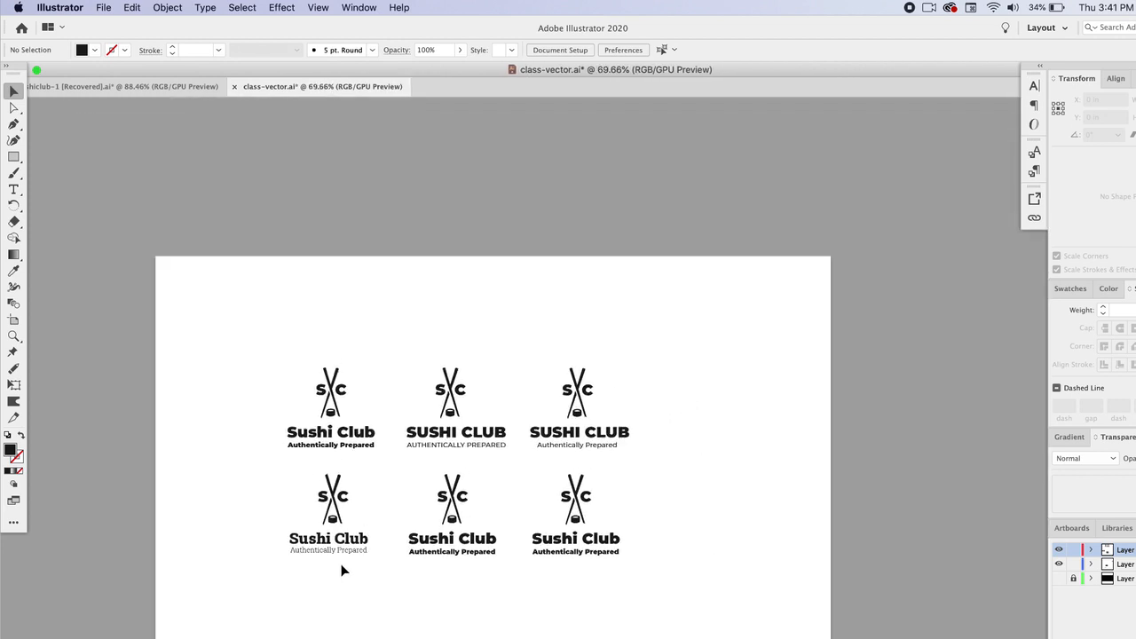
{"action": "scroll", "coordinate": [342, 568], "scroll_direction": "down", "scroll_amount": 1}
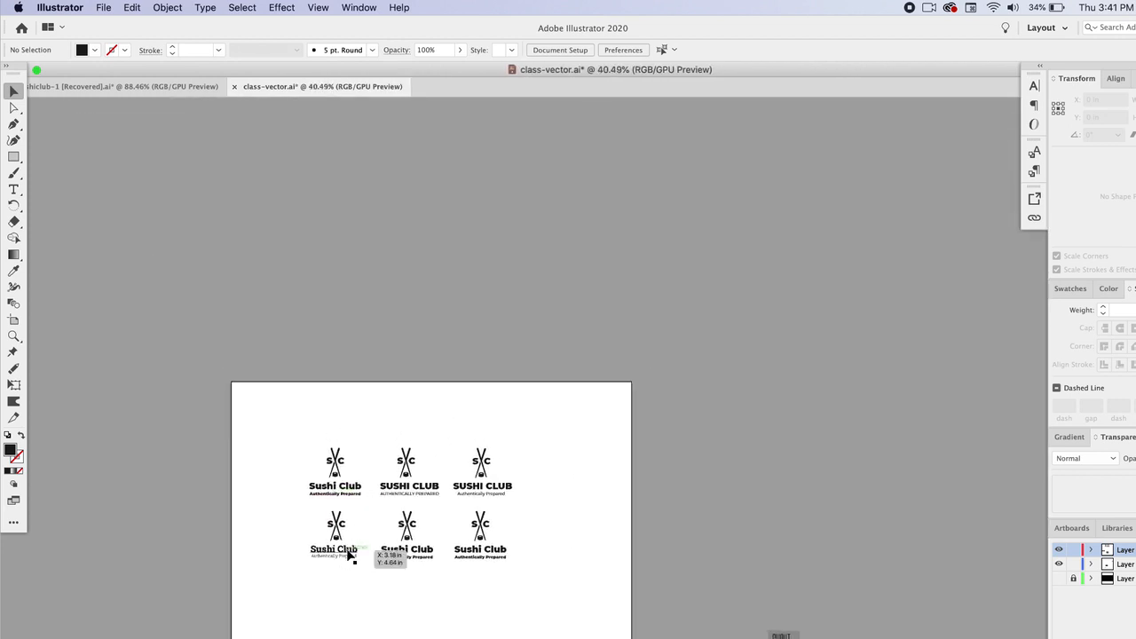
{"action": "left_click", "coordinate": [338, 560]}
{"action": "left_click", "coordinate": [356, 633]}
{"action": "scroll", "coordinate": [337, 576], "scroll_direction": "up", "scroll_amount": 6}
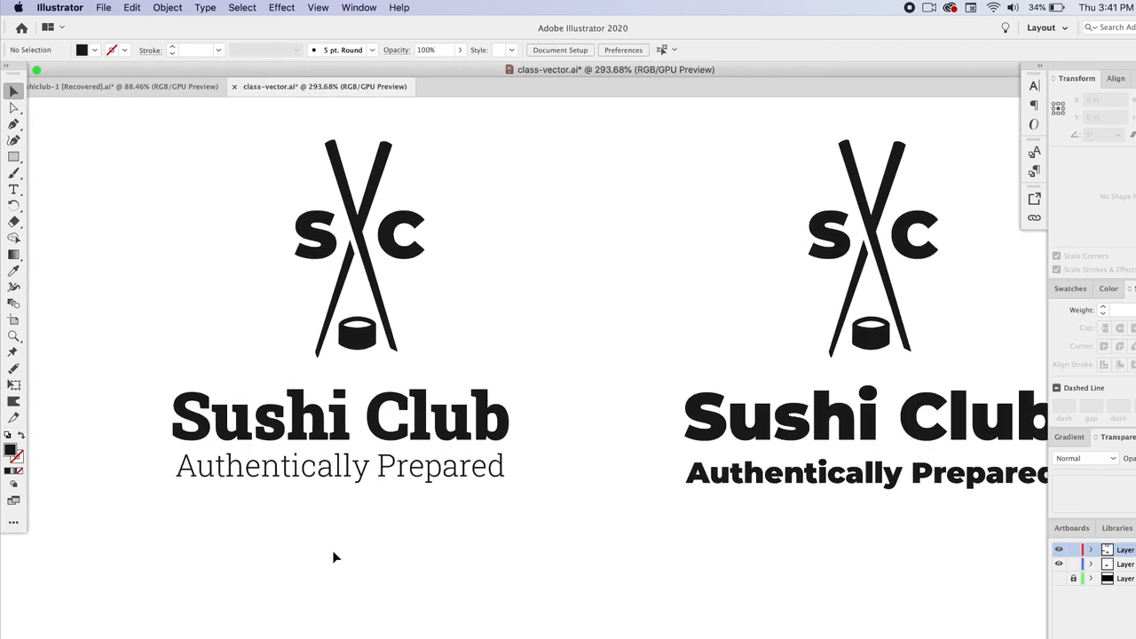
{"action": "left_click", "coordinate": [338, 479]}
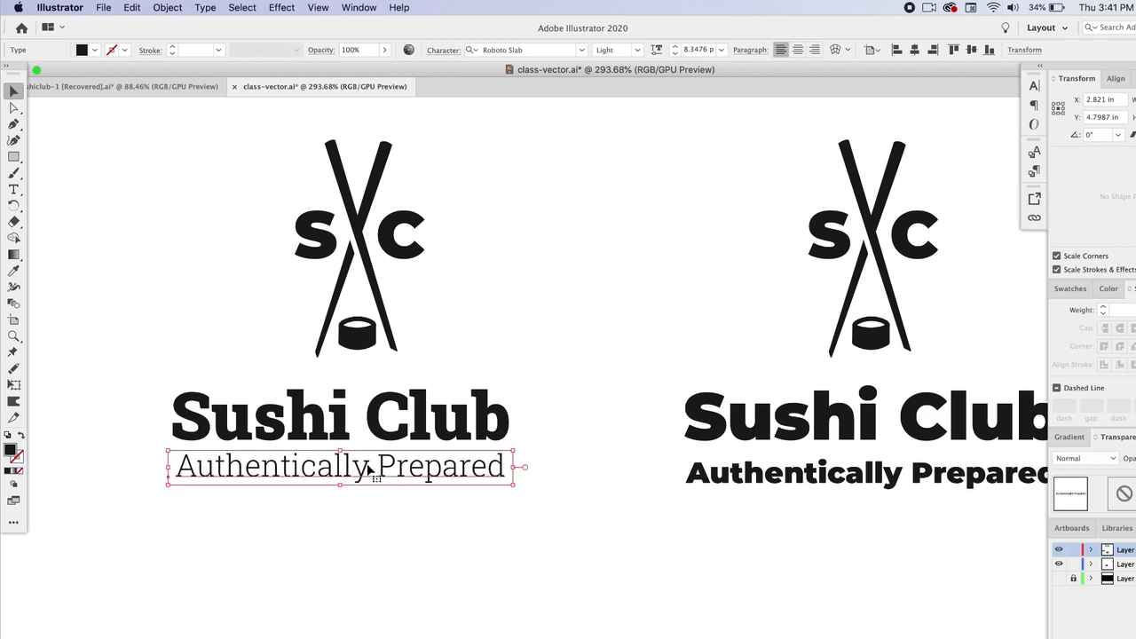
Step: Filter fonts by Heavy Weight, Condensed Width and Sans Serif, and set the fifth lockup's title to DIN Condensed Bold
{"action": "left_click", "coordinate": [381, 439]}
{"action": "left_click", "coordinate": [408, 506]}
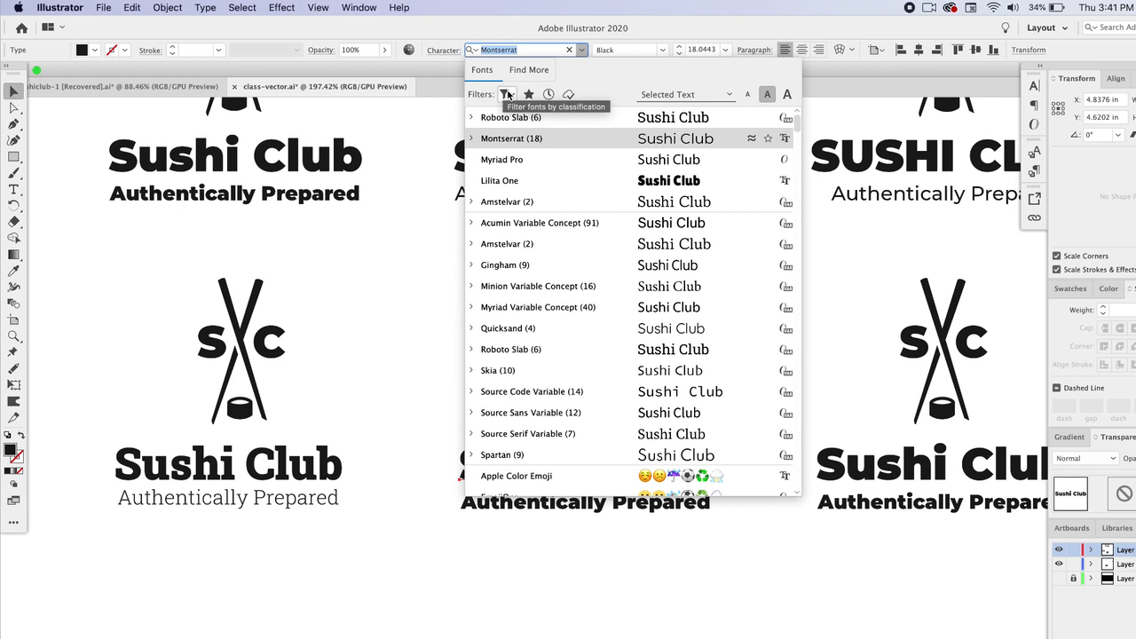
{"action": "left_click", "coordinate": [508, 94]}
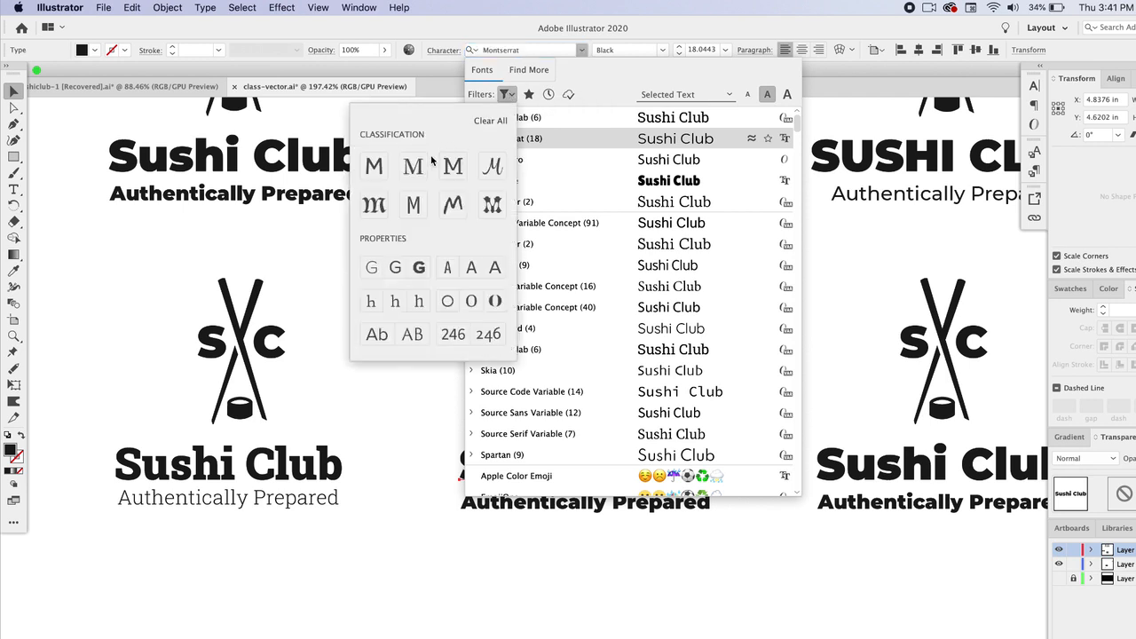
{"action": "left_click", "coordinate": [420, 268]}
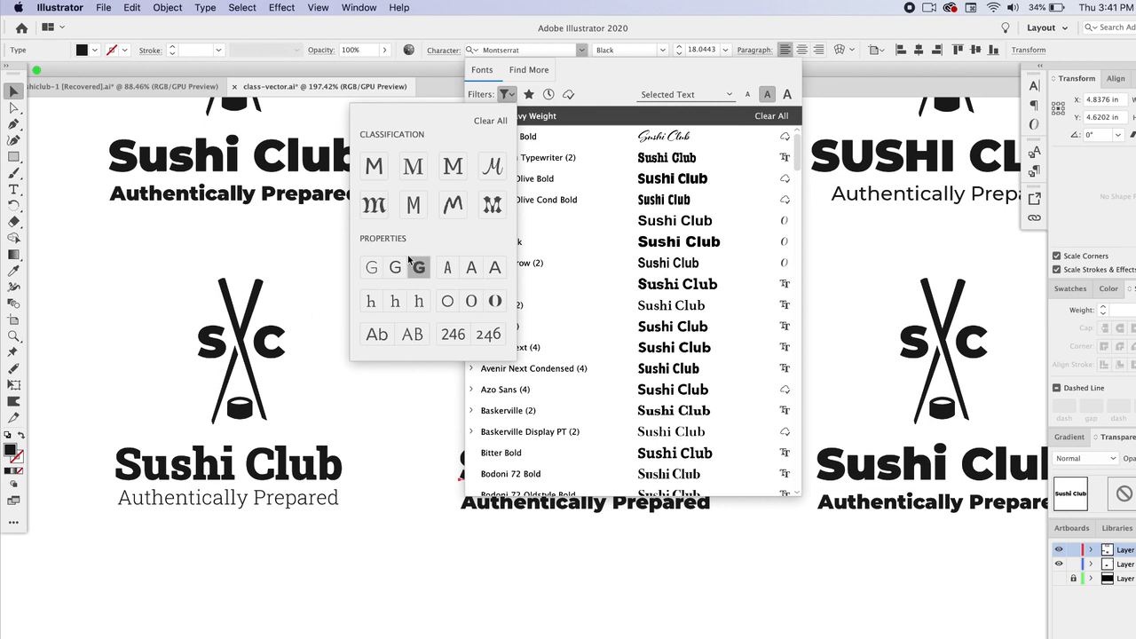
{"action": "left_click", "coordinate": [448, 275]}
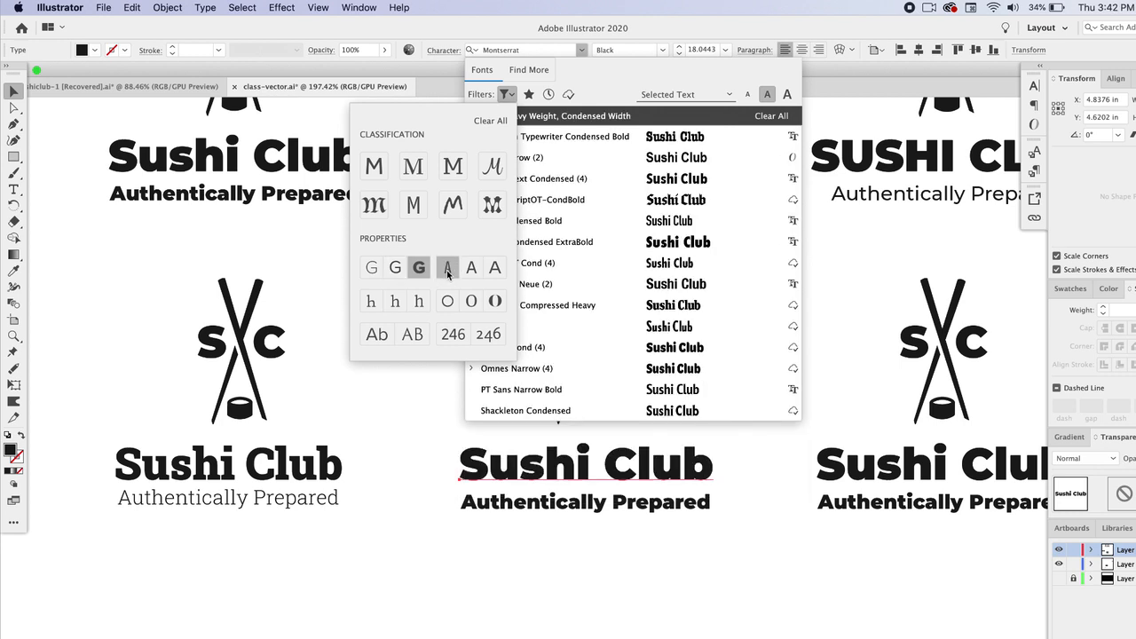
{"action": "left_click", "coordinate": [379, 174]}
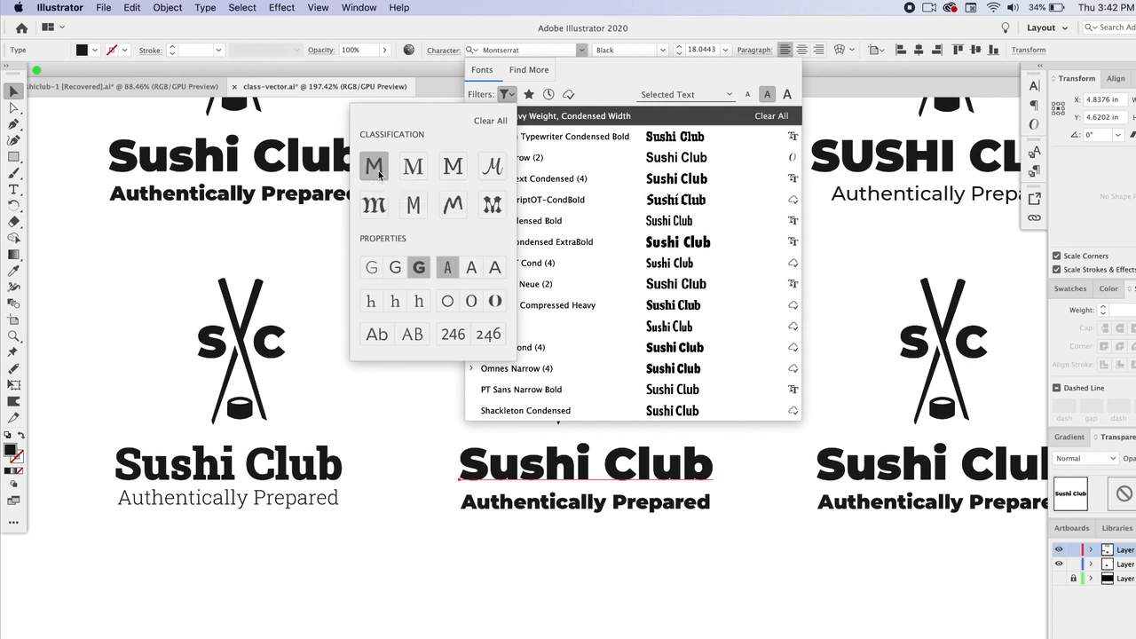
{"action": "left_click", "coordinate": [621, 76]}
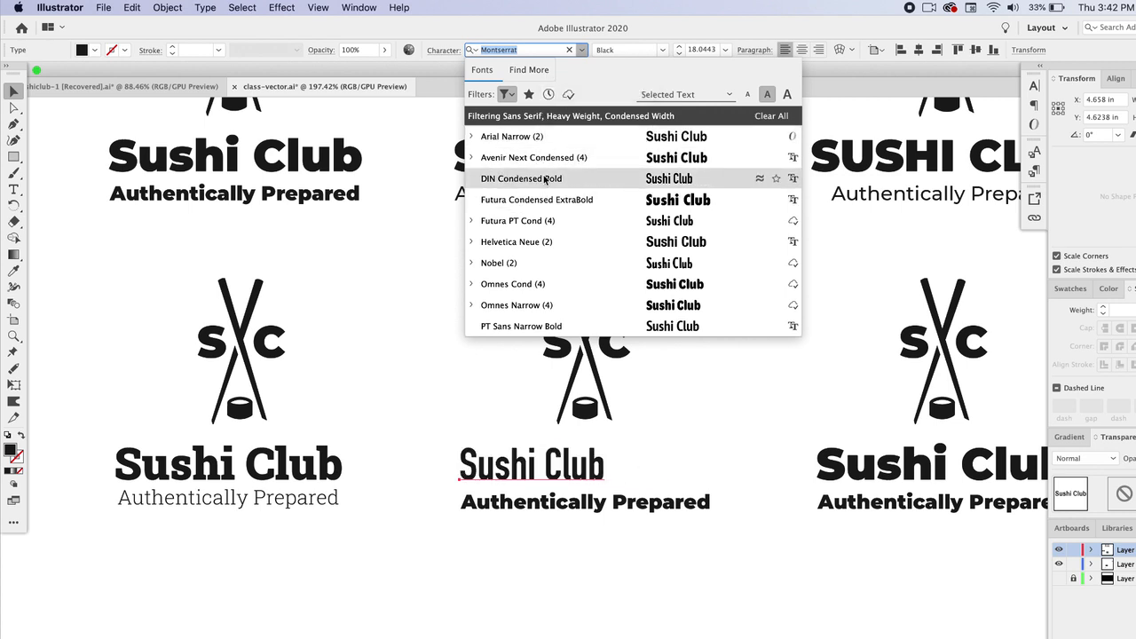
{"action": "left_click", "coordinate": [495, 181]}
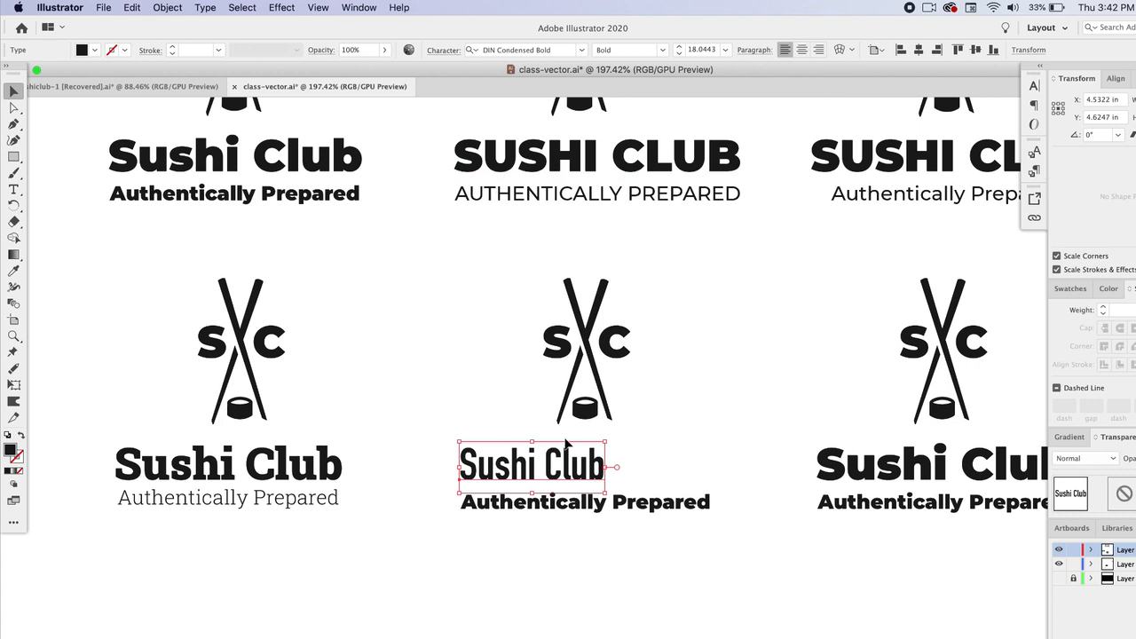
Step: Turn on All Caps for the fifth lockup's title
{"action": "left_click", "coordinate": [441, 52]}
{"action": "left_click", "coordinate": [452, 60]}
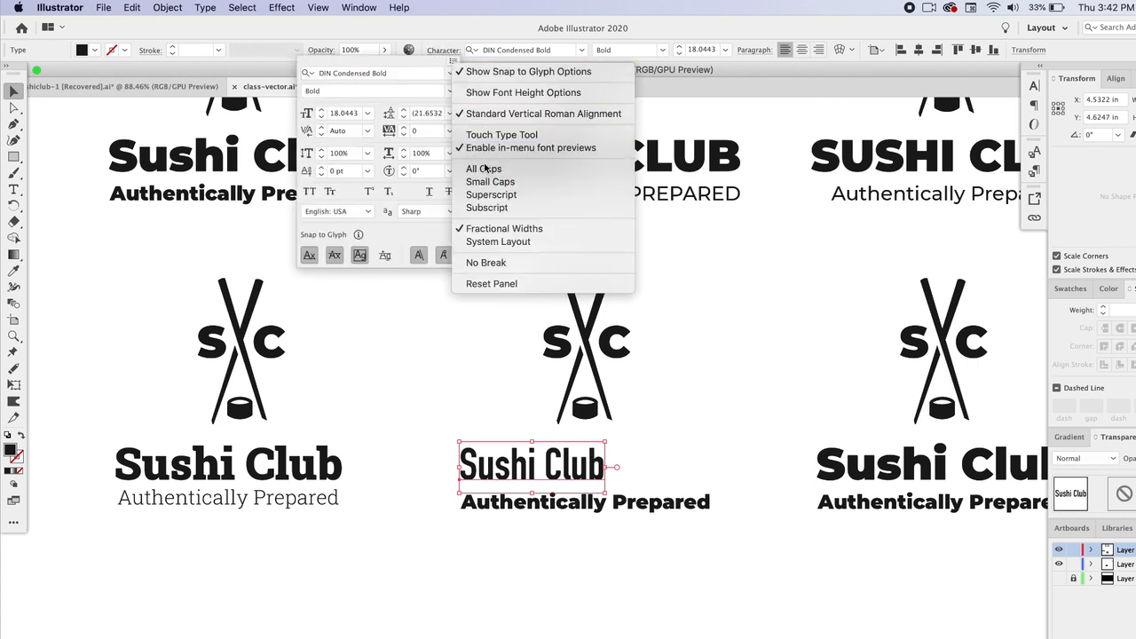
{"action": "left_click", "coordinate": [486, 169]}
Step: Enlarge the fifth title to match the logo's width and move its tagline out of the way
{"action": "left_click_drag", "start_coordinate": [624, 442], "coordinate": [710, 416]}
{"action": "left_click_drag", "start_coordinate": [654, 501], "coordinate": [653, 586]}
{"action": "left_click_drag", "start_coordinate": [652, 455], "coordinate": [654, 491]}
{"action": "left_click", "coordinate": [702, 398]}
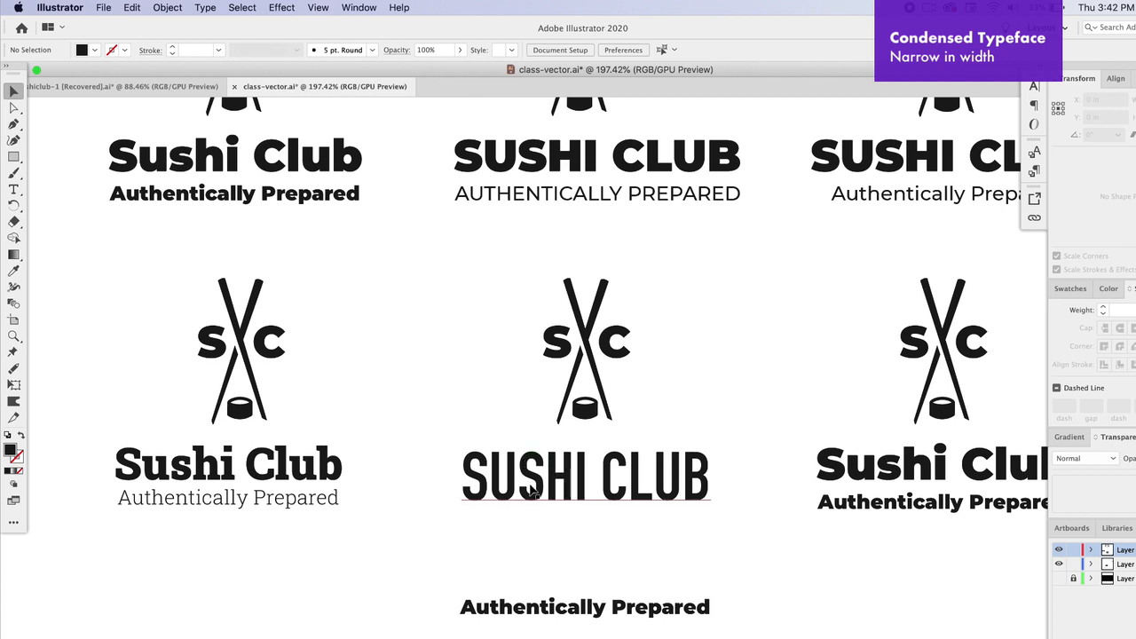
Step: Reposition the fifth title under the logo mark and move the tagline back beneath it
{"action": "left_click_drag", "start_coordinate": [530, 489], "coordinate": [533, 487]}
{"action": "left_click_drag", "start_coordinate": [482, 277], "coordinate": [618, 413]}
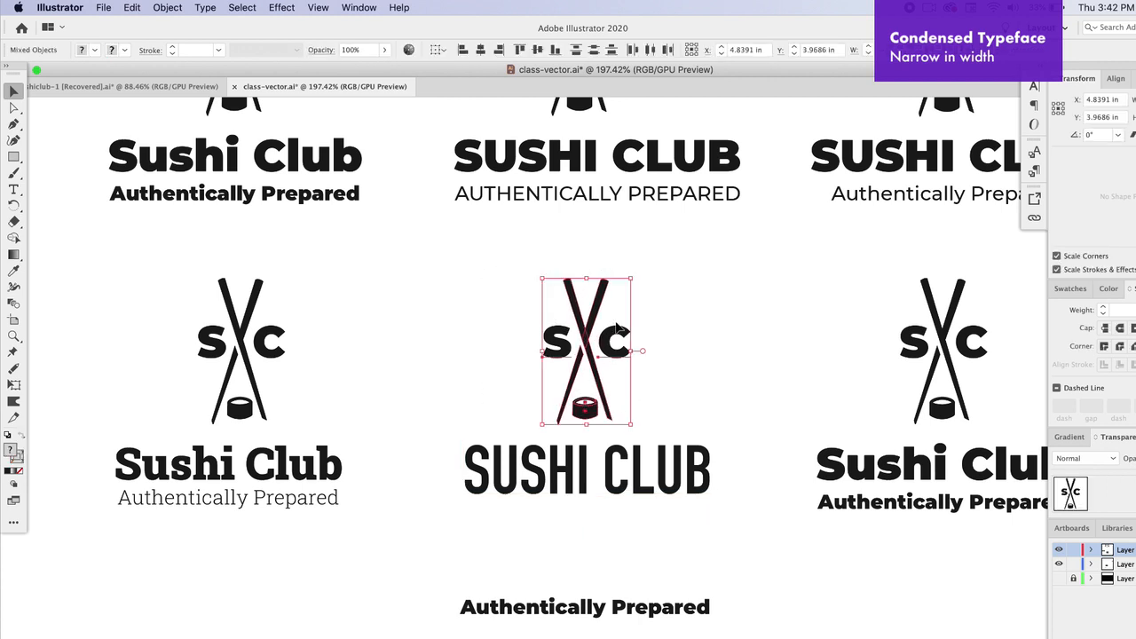
{"action": "left_click", "coordinate": [510, 371]}
{"action": "mouse_move", "coordinate": [538, 477]}
{"action": "left_mouse_down"}
{"action": "mouse_move", "coordinate": [537, 364]}
{"action": "mouse_move", "coordinate": [533, 476]}
{"action": "mouse_move", "coordinate": [554, 469]}
{"action": "left_mouse_up"}
{"action": "left_click", "coordinate": [479, 382]}
{"action": "left_click_drag", "start_coordinate": [541, 607], "coordinate": [539, 512]}
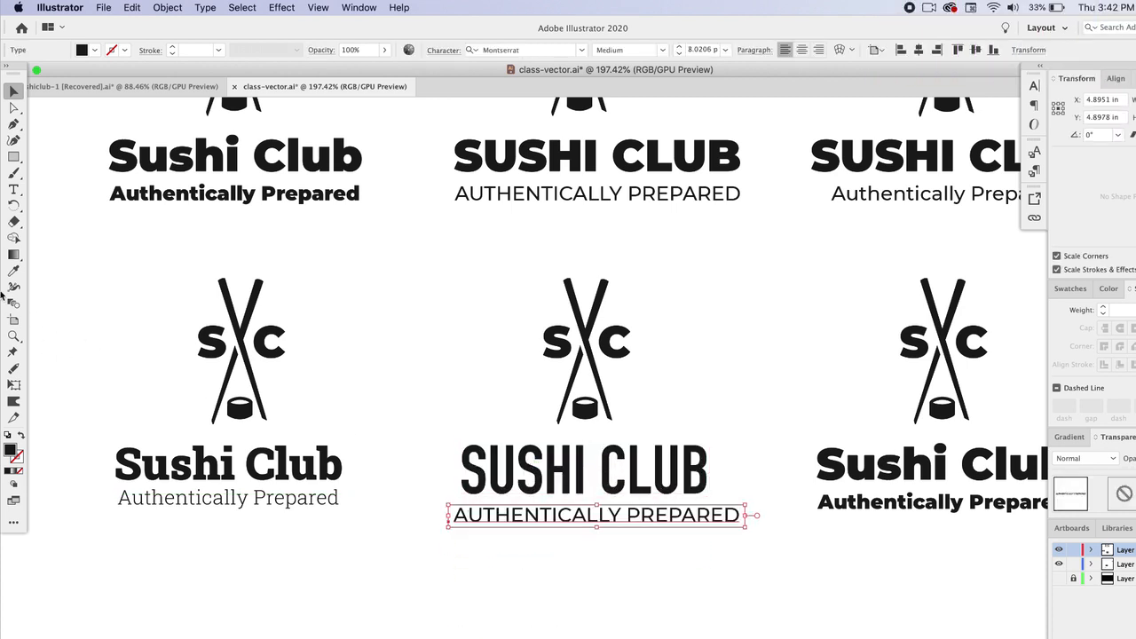
Step: Copy the title's DIN Condensed Bold style onto the fifth tagline, then scale and position it under the title
{"action": "left_click", "coordinate": [13, 272]}
{"action": "left_click", "coordinate": [572, 468]}
{"action": "key", "text": "v"}
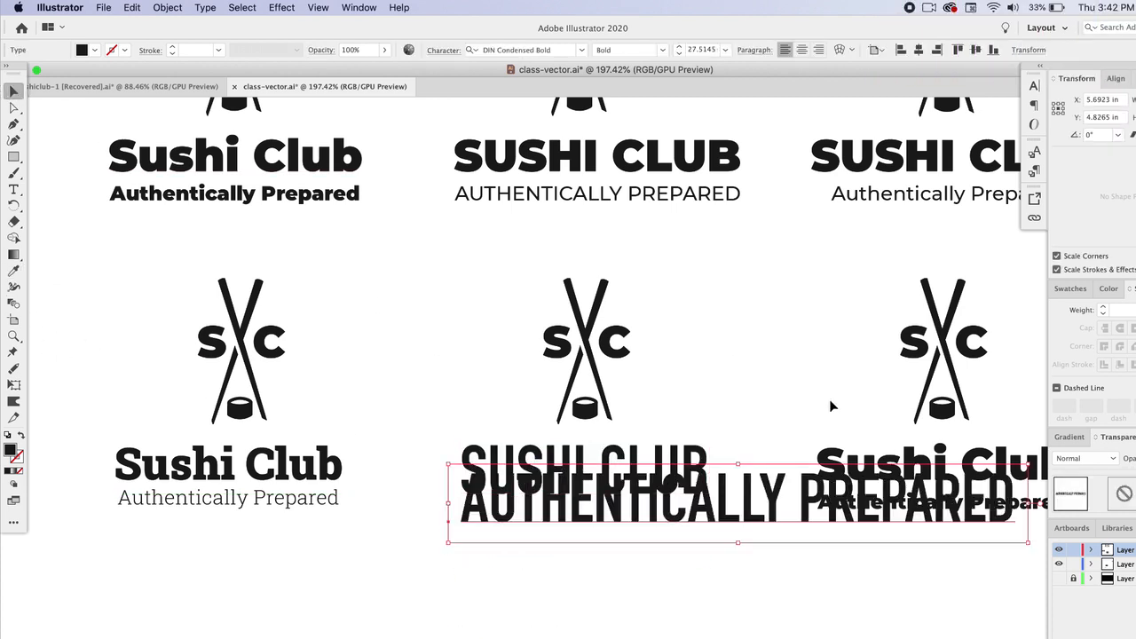
{"action": "left_click_drag", "start_coordinate": [1026, 463], "coordinate": [667, 514]}
{"action": "left_click_drag", "start_coordinate": [600, 536], "coordinate": [706, 527]}
{"action": "left_click", "coordinate": [701, 573]}
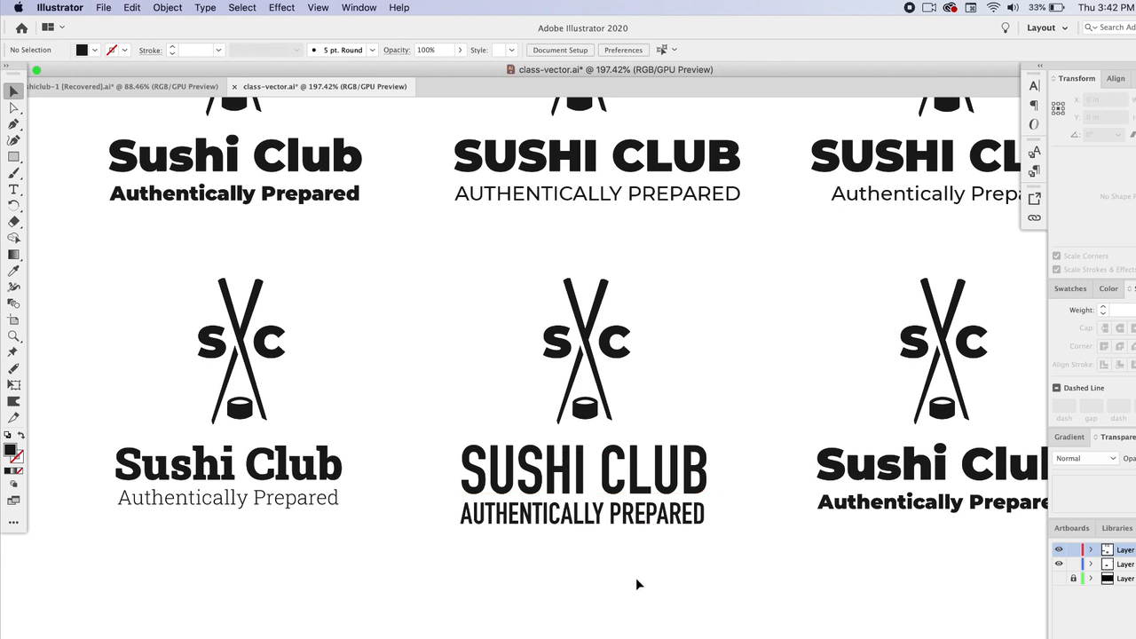
Step: Apply the third lockup's tagline style to the fifth tagline with the Eyedropper
{"action": "left_click", "coordinate": [568, 519]}
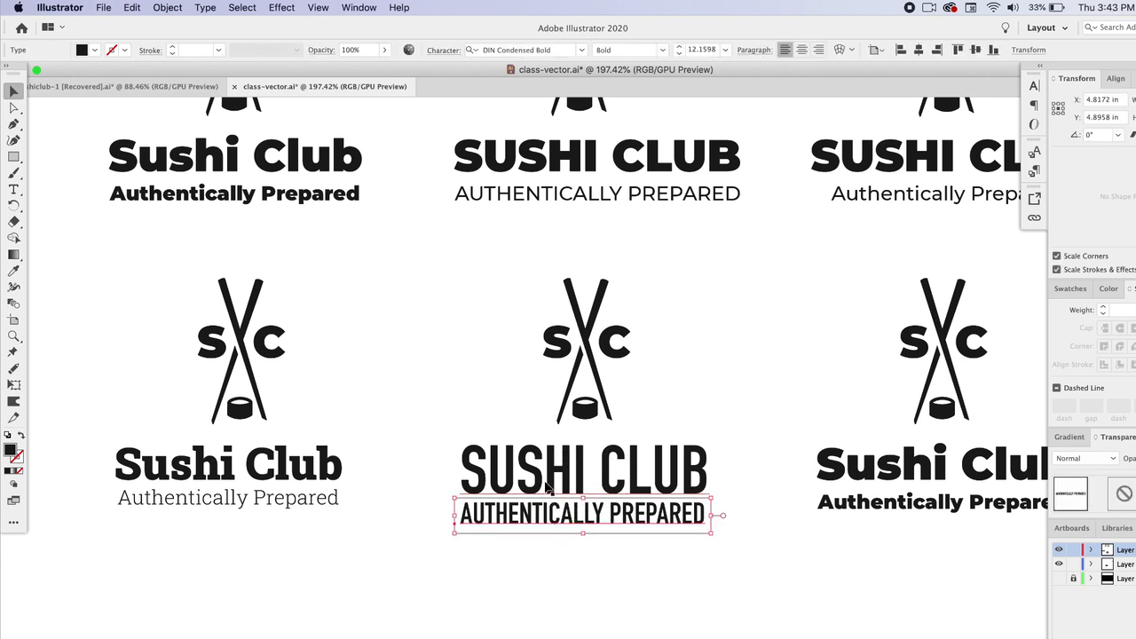
{"action": "left_click", "coordinate": [661, 50]}
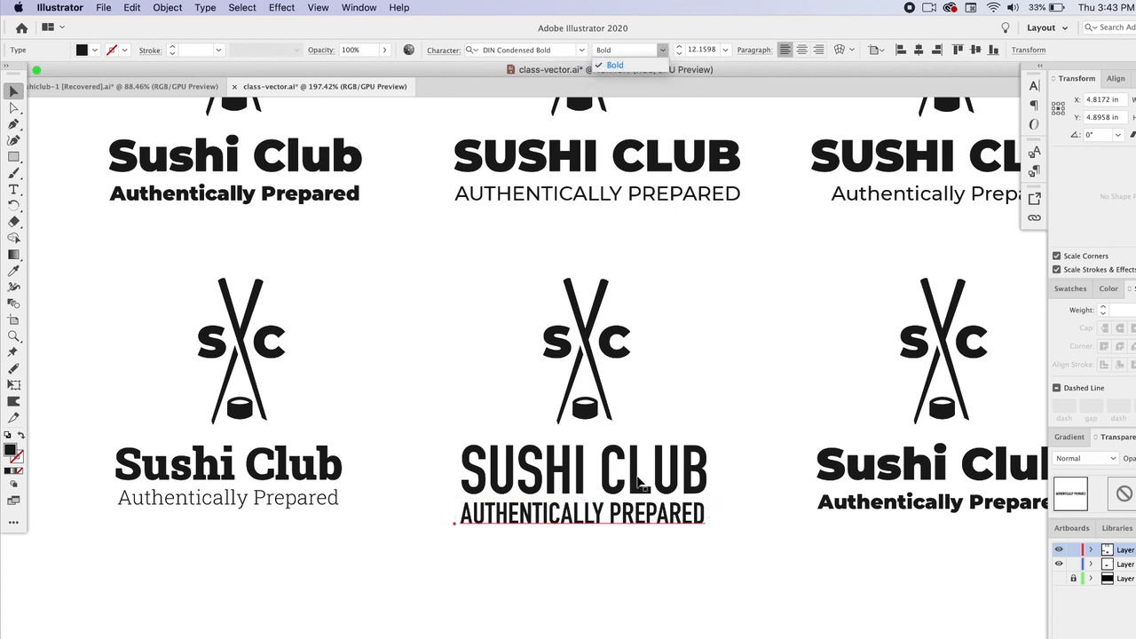
{"action": "left_click", "coordinate": [605, 540]}
{"action": "left_click", "coordinate": [13, 271]}
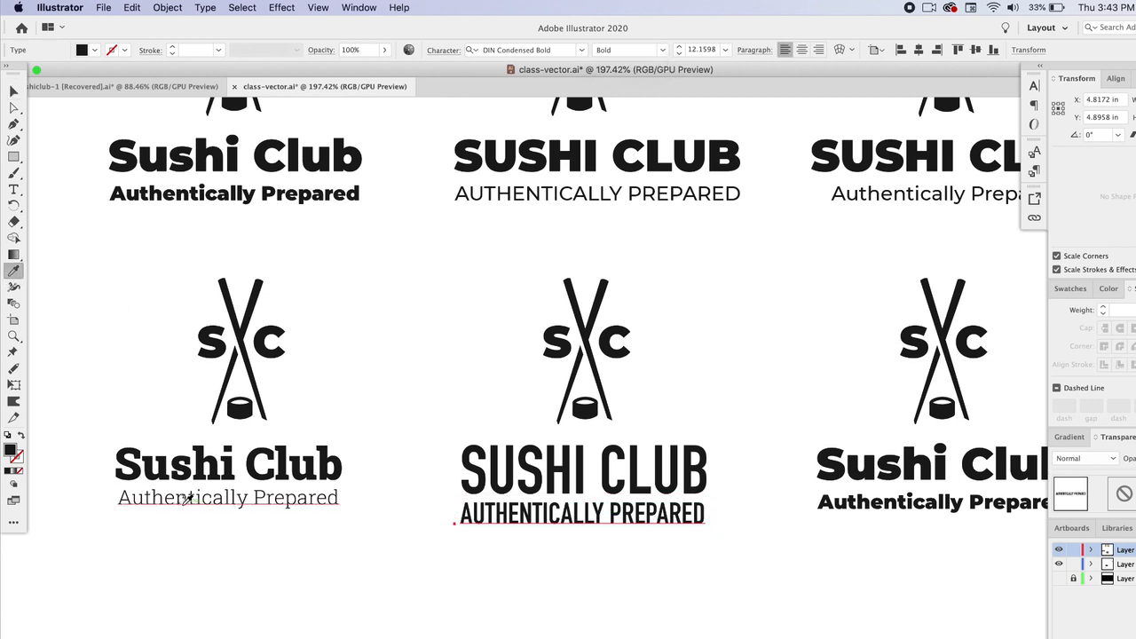
{"action": "left_click", "coordinate": [522, 188]}
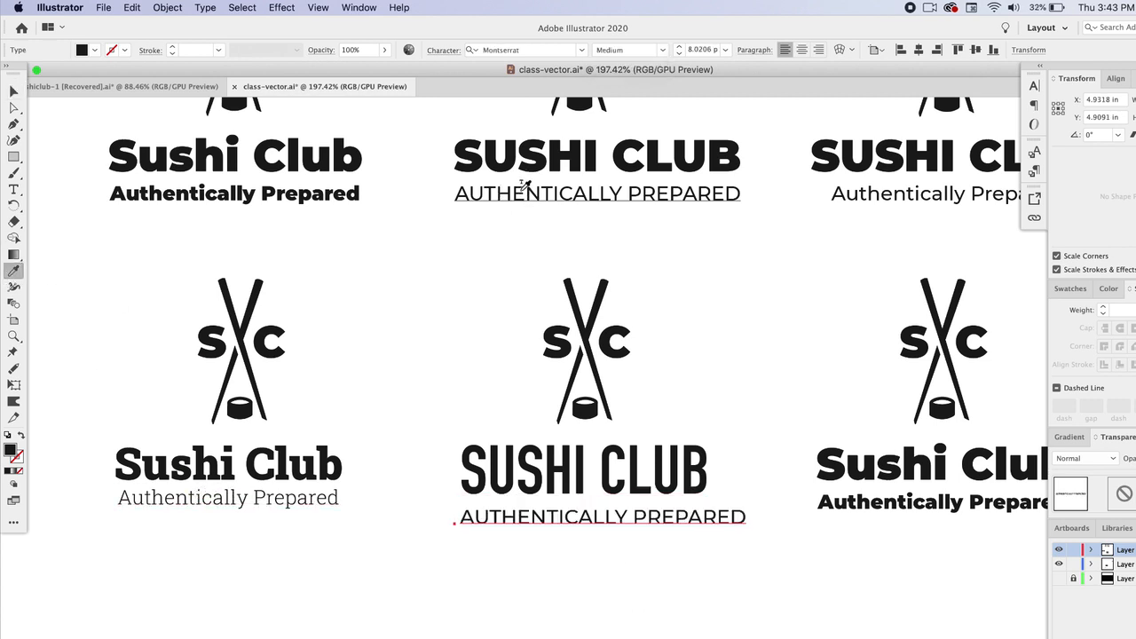
{"action": "left_click", "coordinate": [866, 188]}
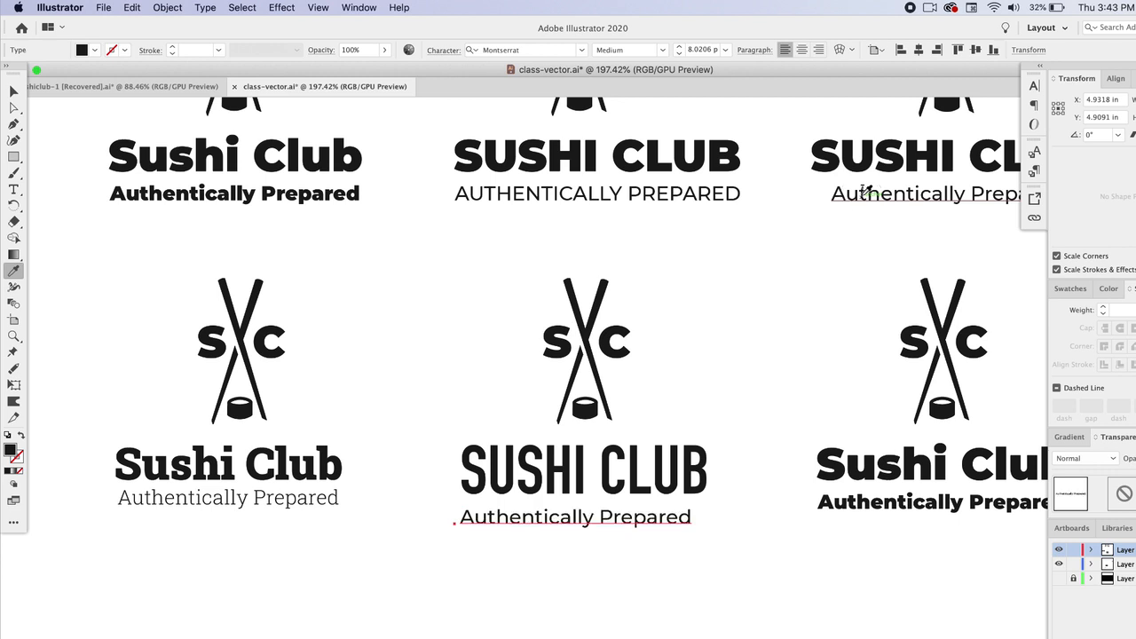
Step: Nudge the fifth tagline to centre it under its title
{"action": "key", "text": "v"}
{"action": "left_click_drag", "start_coordinate": [631, 527], "coordinate": [637, 522]}
{"action": "left_click", "coordinate": [726, 578]}
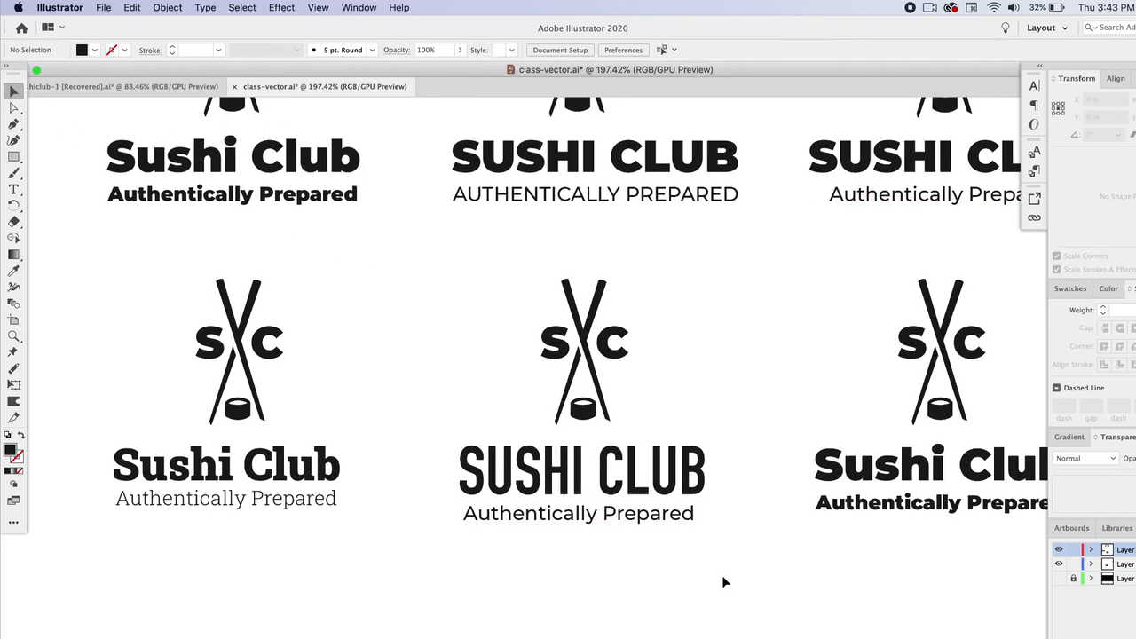
Step: Set the sixth lockup's title font to Omnes Cond Bold
{"action": "scroll", "coordinate": [727, 581], "scroll_direction": "right", "scroll_amount": 3}
{"action": "scroll", "coordinate": [568, 541], "scroll_direction": "right", "scroll_amount": 3}
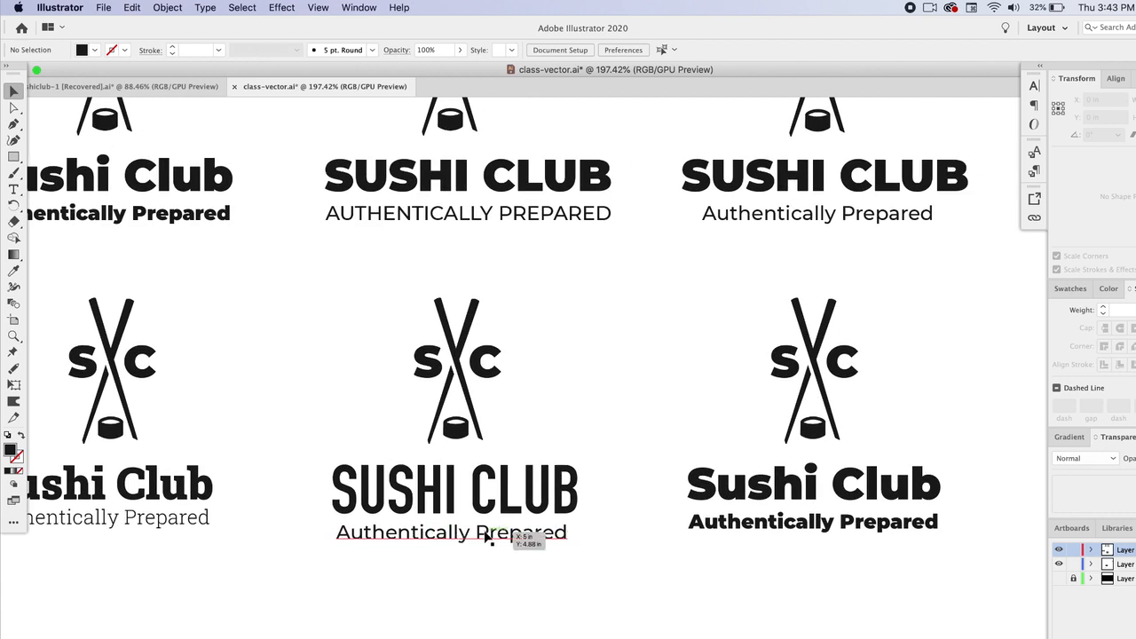
{"action": "scroll", "coordinate": [487, 538], "scroll_direction": "right", "scroll_amount": 4}
{"action": "left_click", "coordinate": [610, 473]}
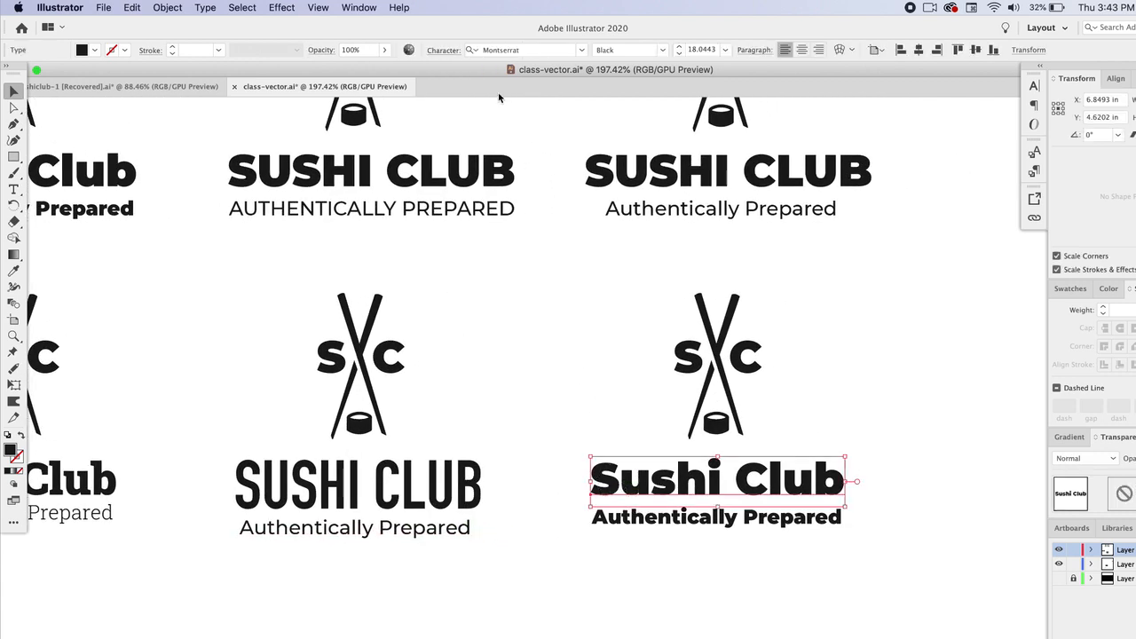
{"action": "left_click", "coordinate": [579, 52]}
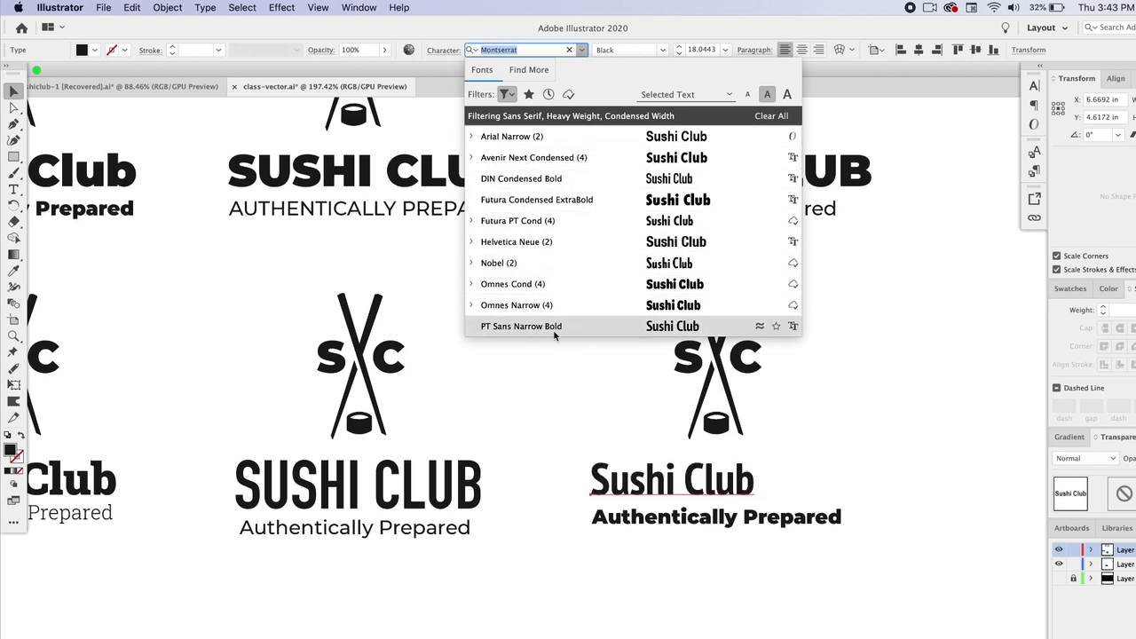
{"action": "left_click", "coordinate": [550, 285]}
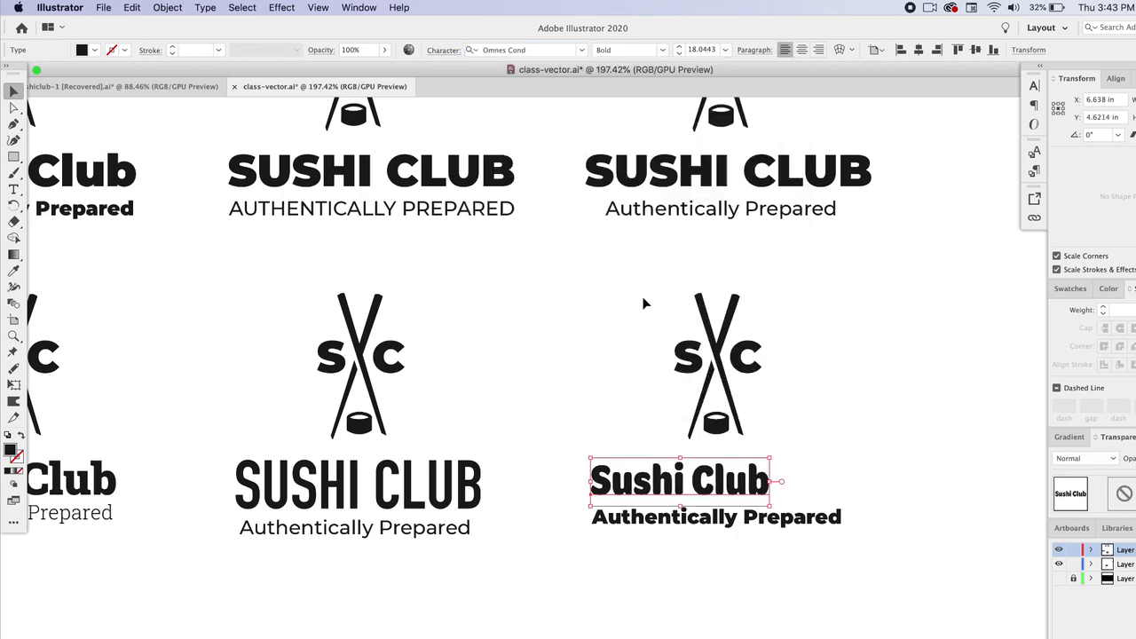
Step: Enlarge the sixth title so it spans wider beneath the logo mark
{"action": "scroll", "coordinate": [744, 495], "scroll_direction": "up", "scroll_amount": 3}
{"action": "left_click_drag", "start_coordinate": [791, 433], "coordinate": [924, 396]}
{"action": "left_click_drag", "start_coordinate": [882, 434], "coordinate": [885, 446]}
{"action": "key", "text": "super+shift+a"}
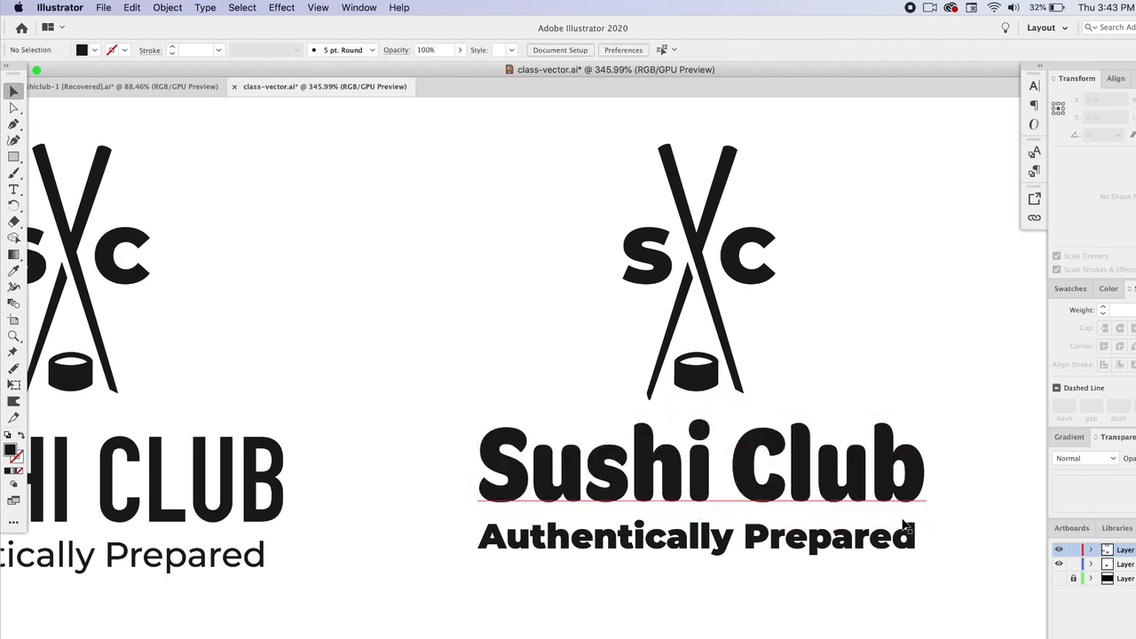
Step: Try Futura Condensed ExtraBold as the sixth title's font
{"action": "scroll", "coordinate": [903, 519], "scroll_direction": "down", "scroll_amount": 2}
{"action": "scroll", "coordinate": [902, 519], "scroll_direction": "right", "scroll_amount": 2}
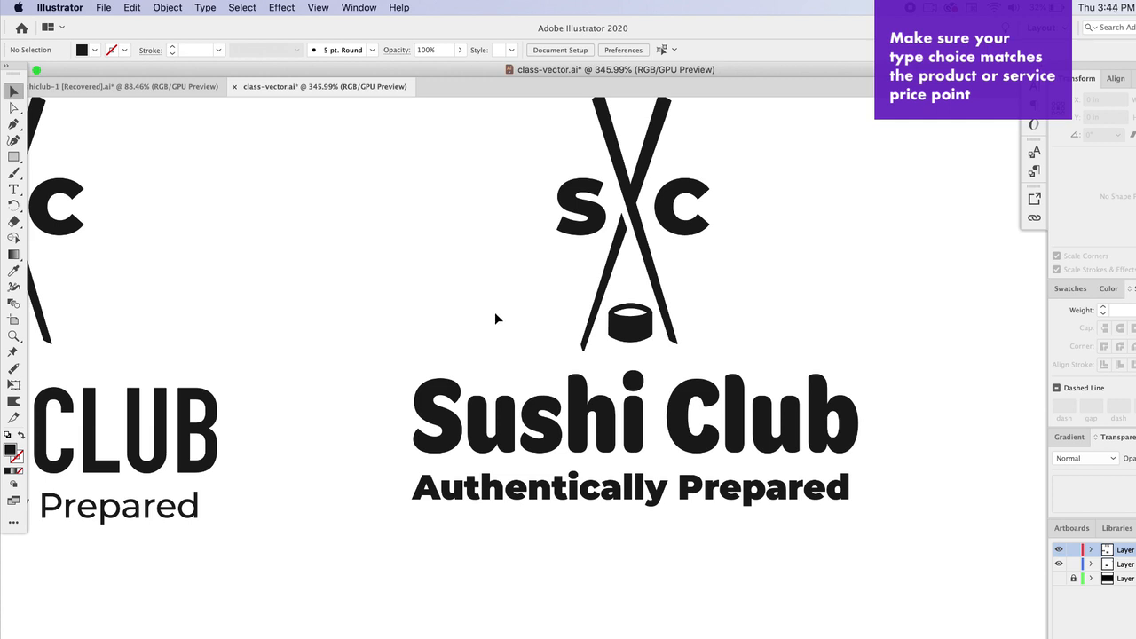
{"action": "left_click", "coordinate": [608, 417]}
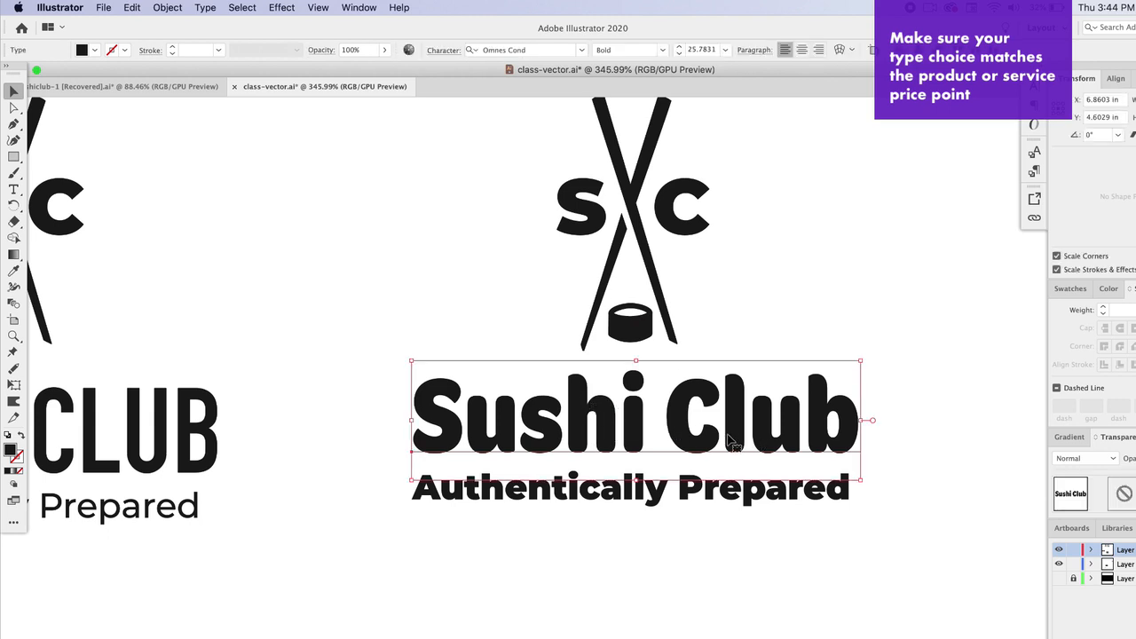
{"action": "scroll", "coordinate": [729, 441], "scroll_direction": "right", "scroll_amount": 5}
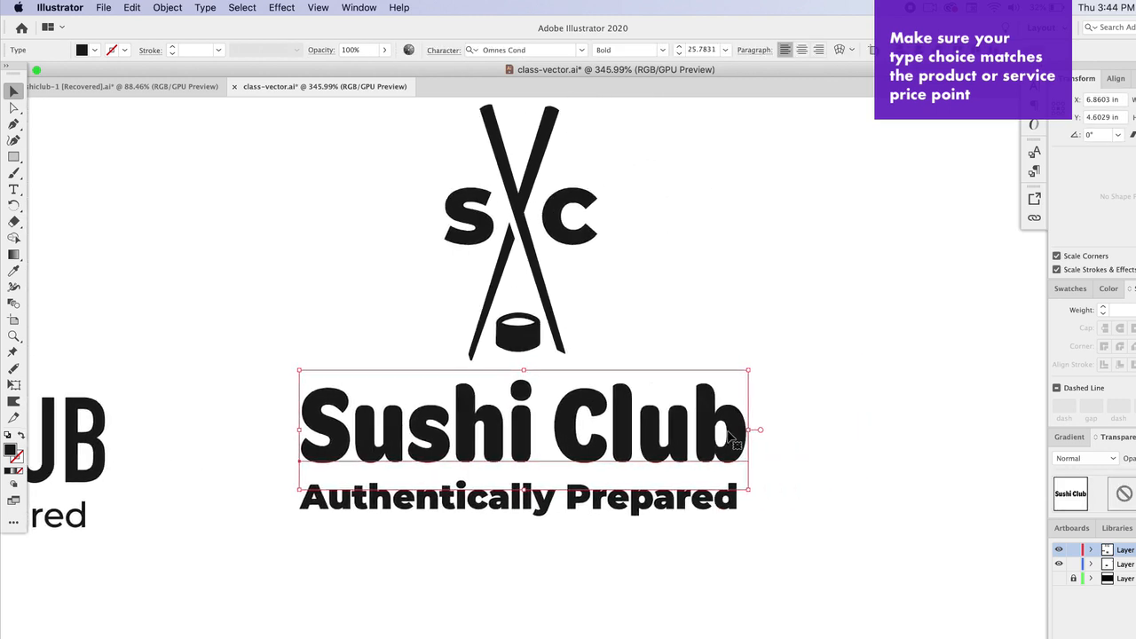
{"action": "left_click", "coordinate": [582, 50]}
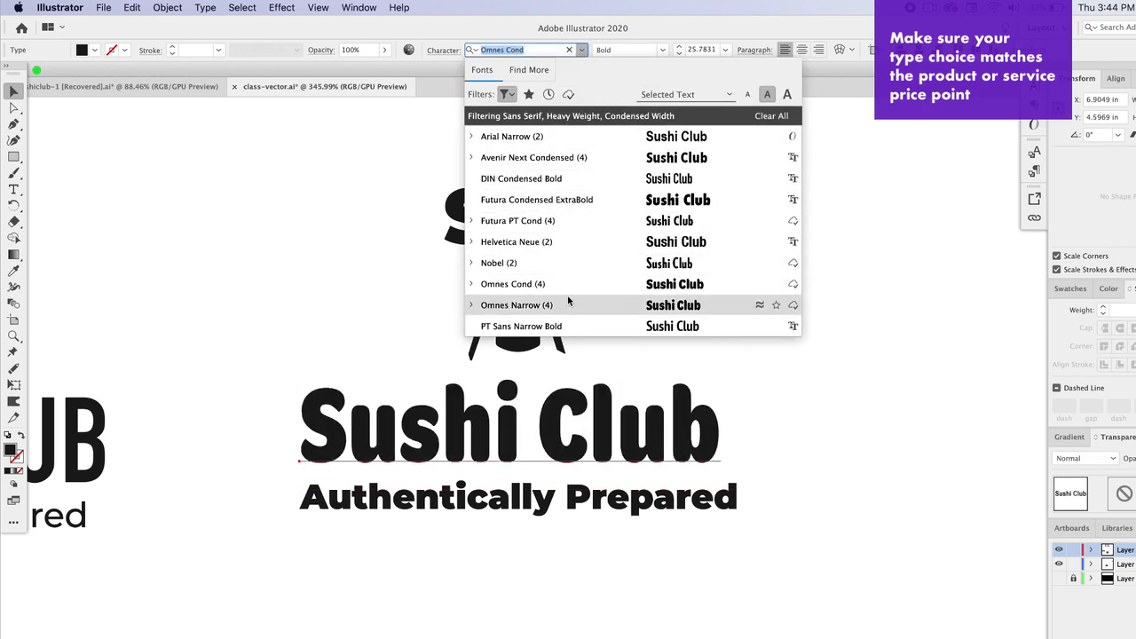
{"action": "left_click", "coordinate": [537, 200]}
{"action": "left_click", "coordinate": [405, 181]}
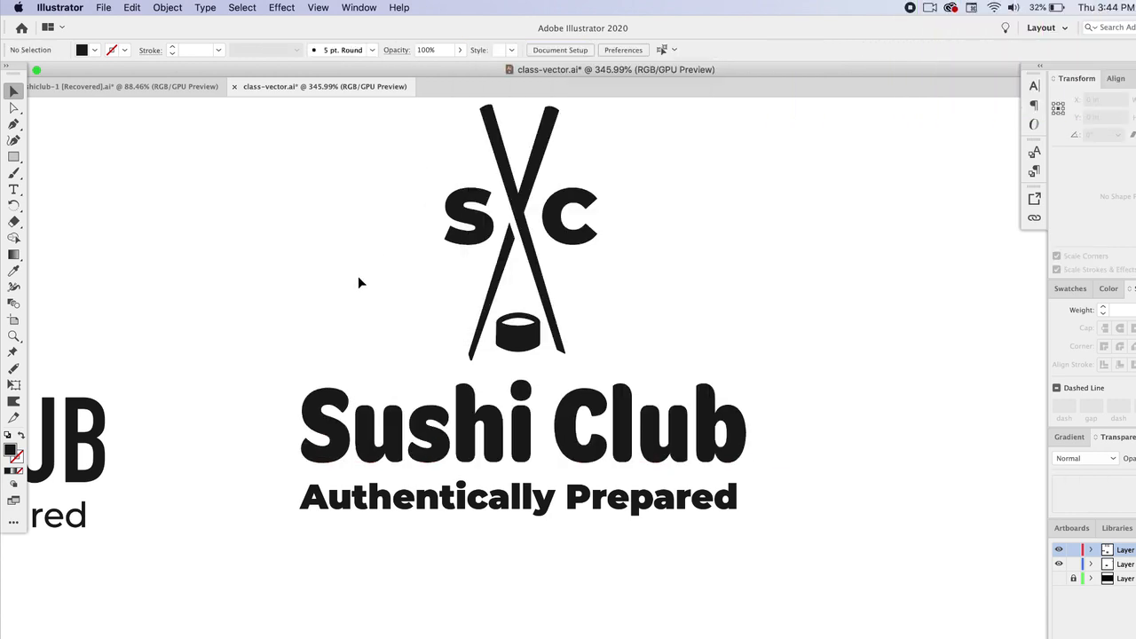
Step: Select the sixth title, set in Azo Sans Bold, and scale it down slightly
{"action": "scroll", "coordinate": [359, 281], "scroll_direction": "down", "scroll_amount": 2}
{"action": "scroll", "coordinate": [362, 275], "scroll_direction": "down", "scroll_amount": 2}
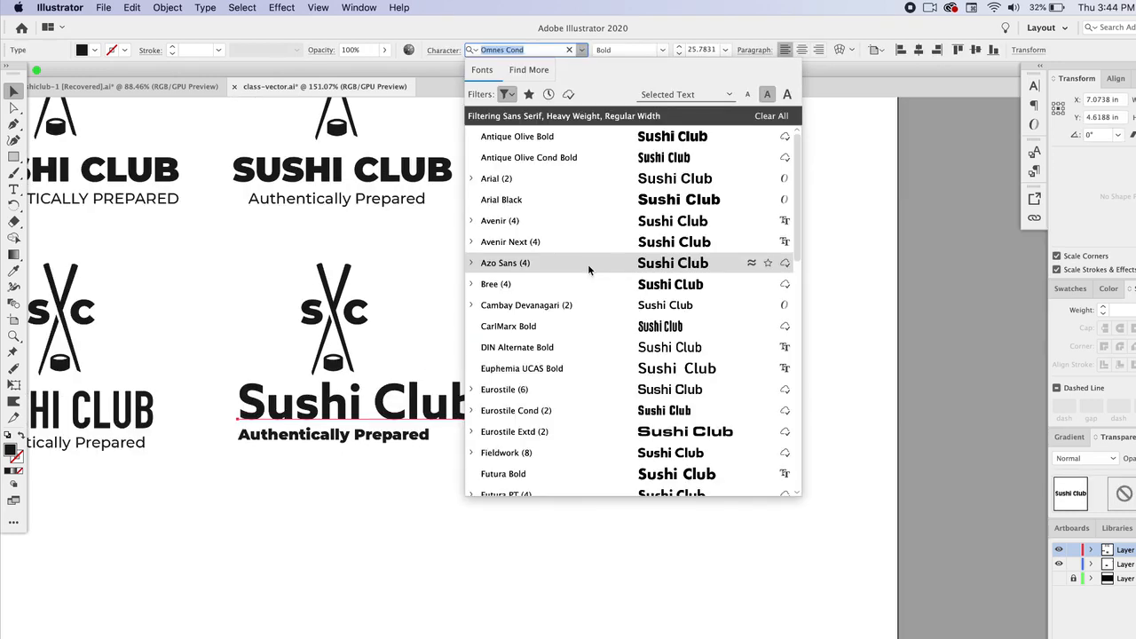
{"action": "left_click", "coordinate": [587, 264]}
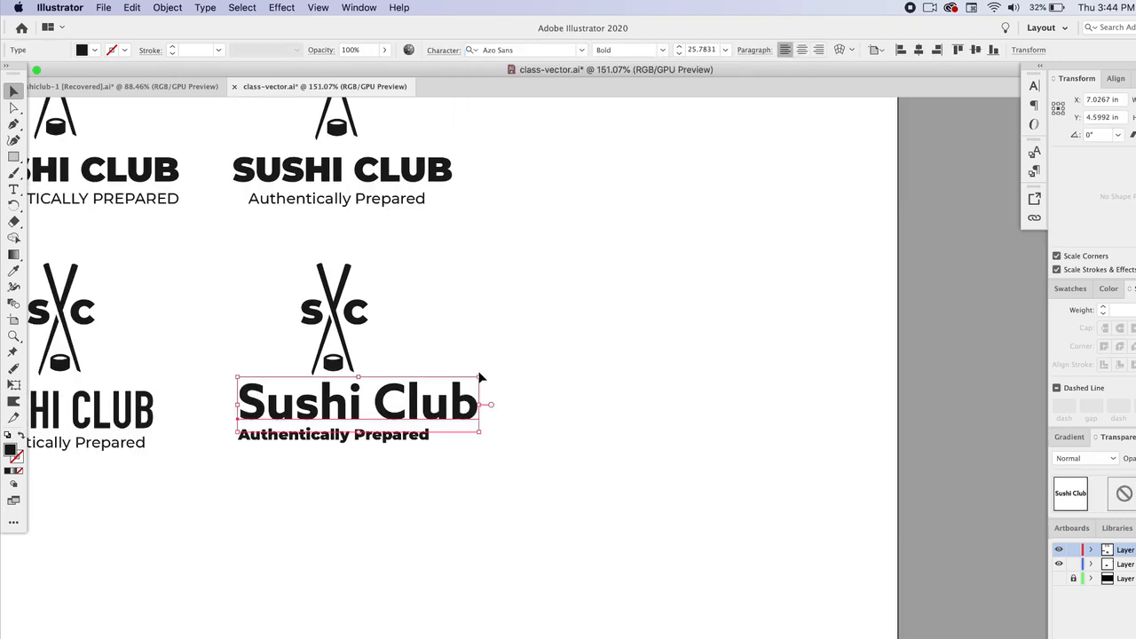
{"action": "left_click_drag", "start_coordinate": [481, 377], "coordinate": [449, 387]}
{"action": "left_click", "coordinate": [501, 386]}
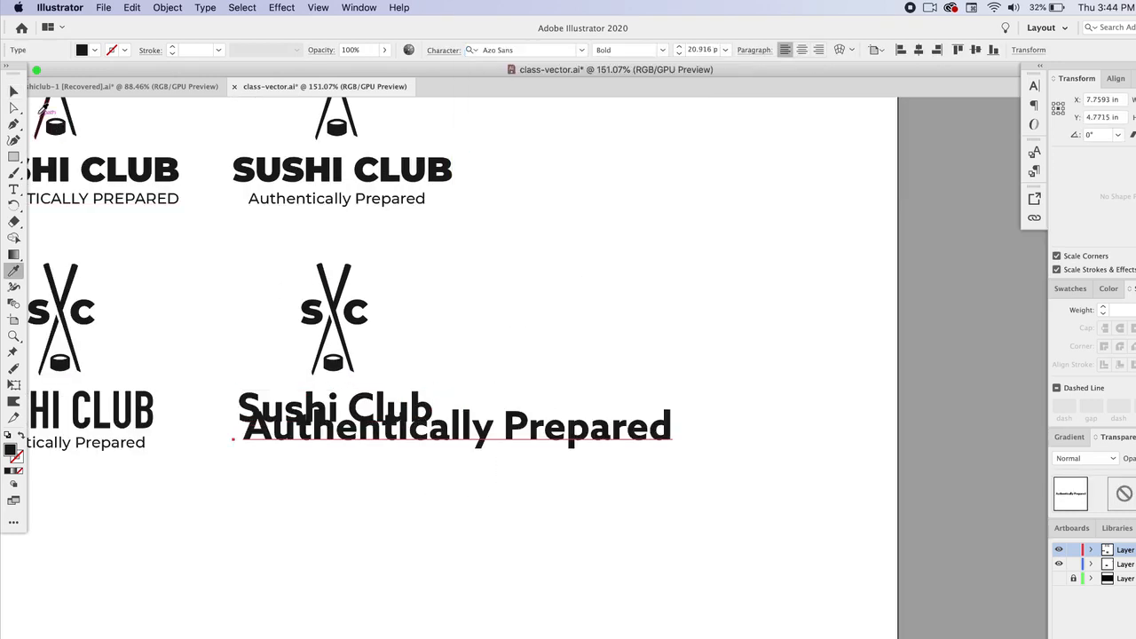
{"action": "key", "text": "v"}
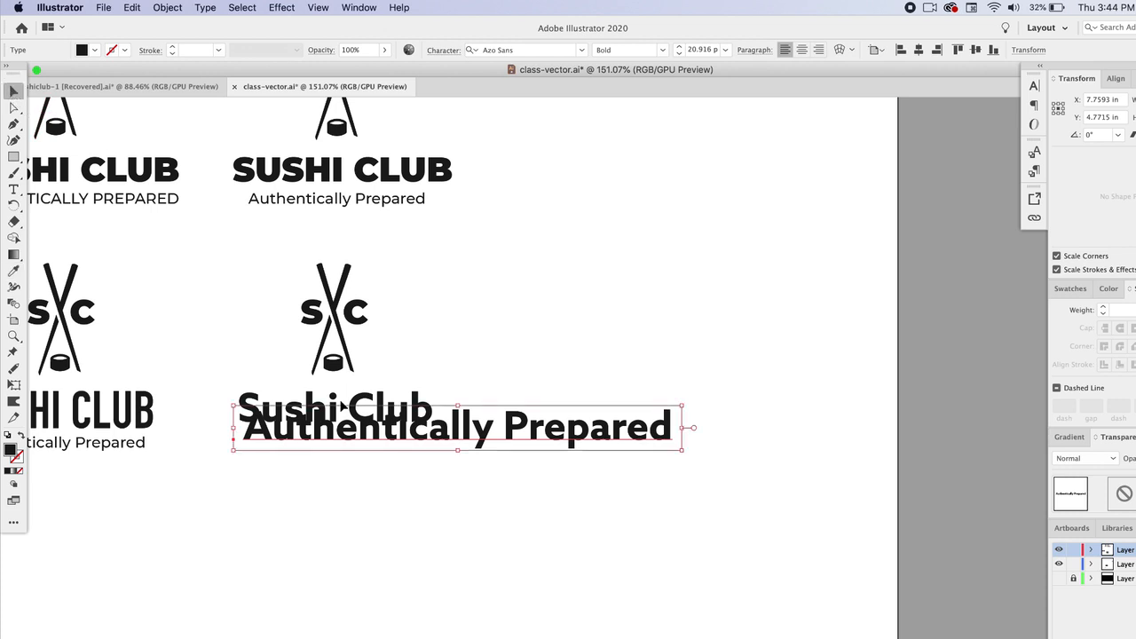
Step: Set the sixth tagline to Azo Sans Light Italic and scale it down beneath the title
{"action": "left_click_drag", "start_coordinate": [545, 435], "coordinate": [562, 452]}
{"action": "left_click", "coordinate": [662, 50]}
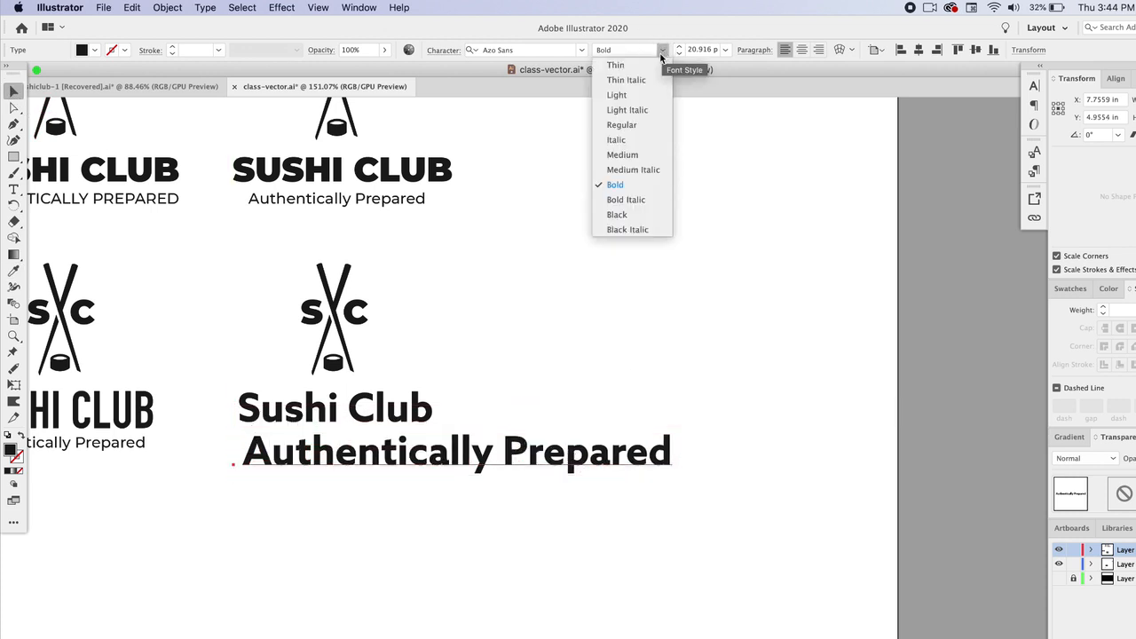
{"action": "left_click", "coordinate": [641, 110]}
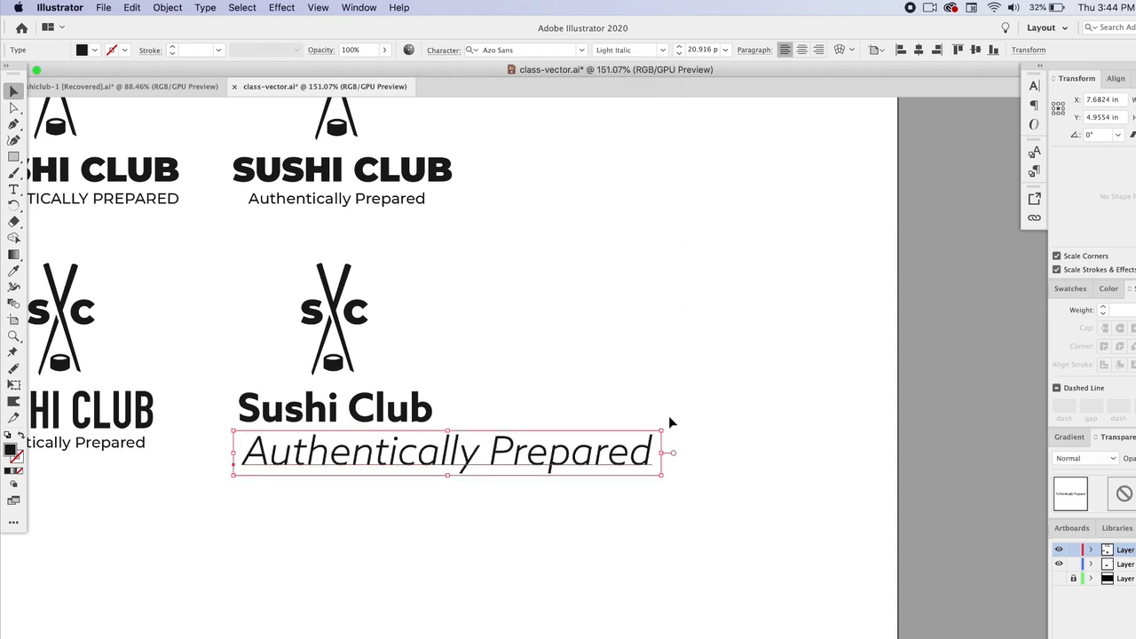
{"action": "left_click_drag", "start_coordinate": [662, 432], "coordinate": [427, 445]}
{"action": "scroll", "coordinate": [413, 449], "scroll_direction": "down", "scroll_amount": 6}
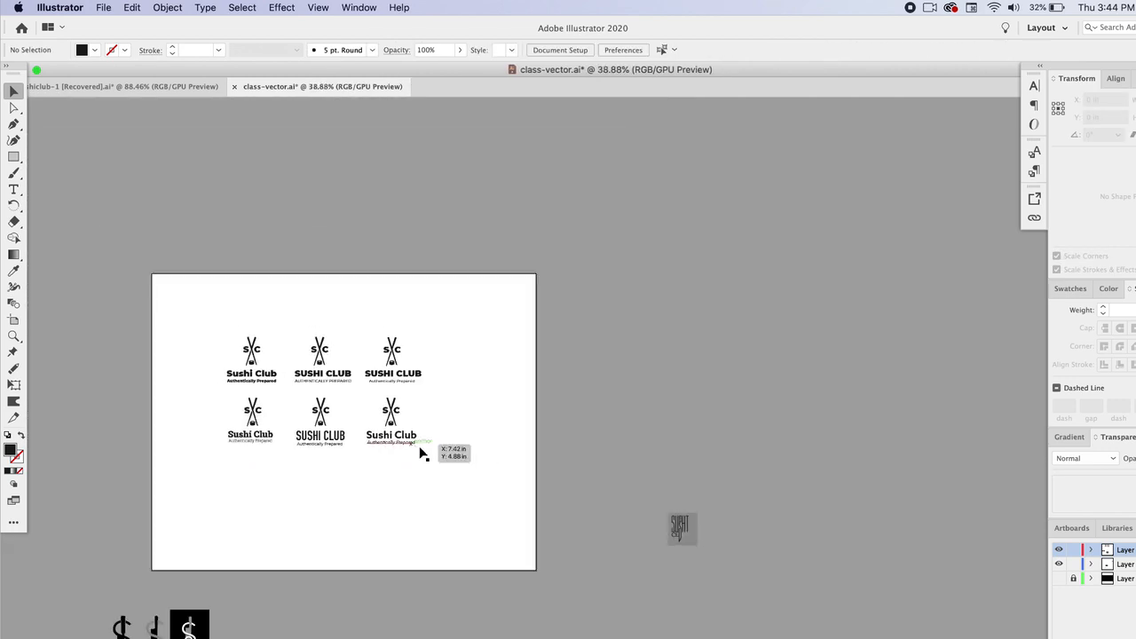
Step: Change the sixth tagline's font style to Medium Italic
{"action": "scroll", "coordinate": [446, 471], "scroll_direction": "down", "scroll_amount": 3}
{"action": "scroll", "coordinate": [446, 470], "scroll_direction": "up", "scroll_amount": 4}
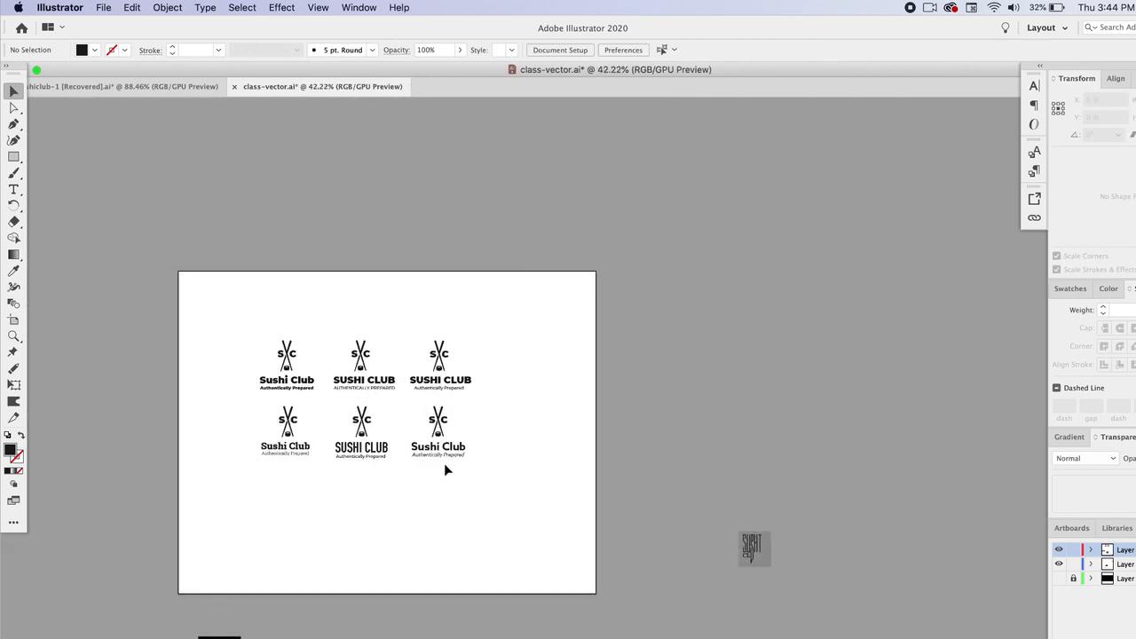
{"action": "scroll", "coordinate": [445, 467], "scroll_direction": "up", "scroll_amount": 5}
{"action": "left_click_drag", "start_coordinate": [463, 430], "coordinate": [462, 430]}
{"action": "left_click", "coordinate": [548, 428]}
{"action": "left_click", "coordinate": [498, 437]}
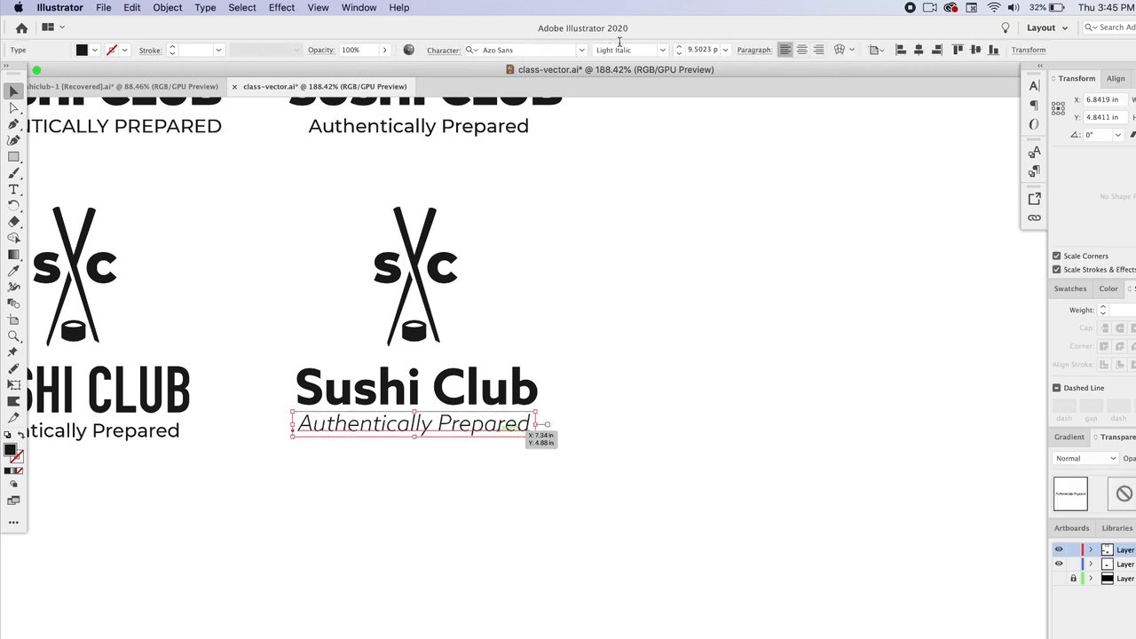
{"action": "left_click", "coordinate": [666, 50]}
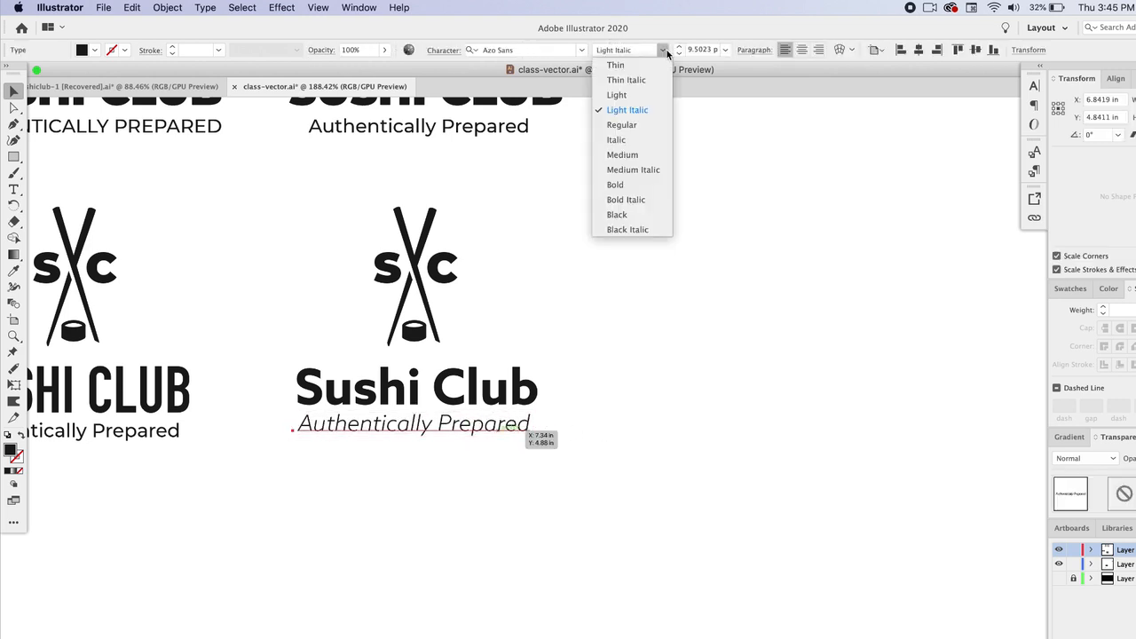
{"action": "left_click", "coordinate": [647, 172]}
Step: Nudge the sixth tagline and title into alignment under the logo mark
{"action": "left_click", "coordinate": [689, 316]}
{"action": "left_click_drag", "start_coordinate": [521, 426], "coordinate": [521, 426]}
{"action": "left_click", "coordinate": [612, 431]}
{"action": "left_click", "coordinate": [508, 432]}
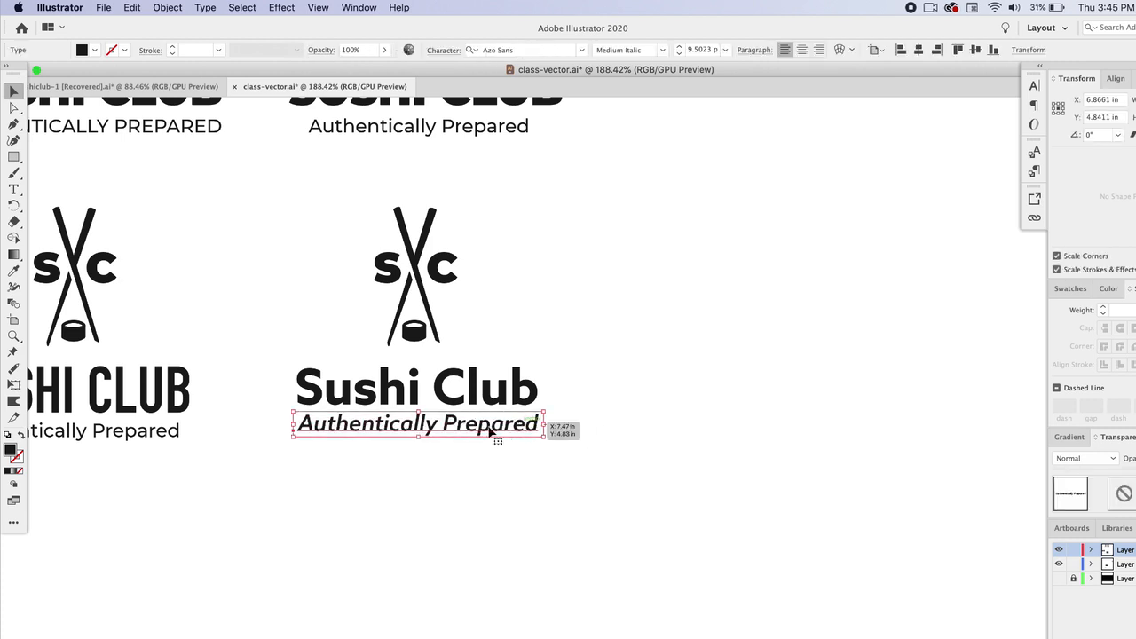
{"action": "left_click", "coordinate": [488, 395], "text": "shift"}
{"action": "left_click_drag", "start_coordinate": [488, 396], "coordinate": [485, 398]}
{"action": "left_click", "coordinate": [645, 301]}
Step: Spread the right two columns of lockups further apart on the artboard
{"action": "scroll", "coordinate": [577, 351], "scroll_direction": "down", "scroll_amount": 5}
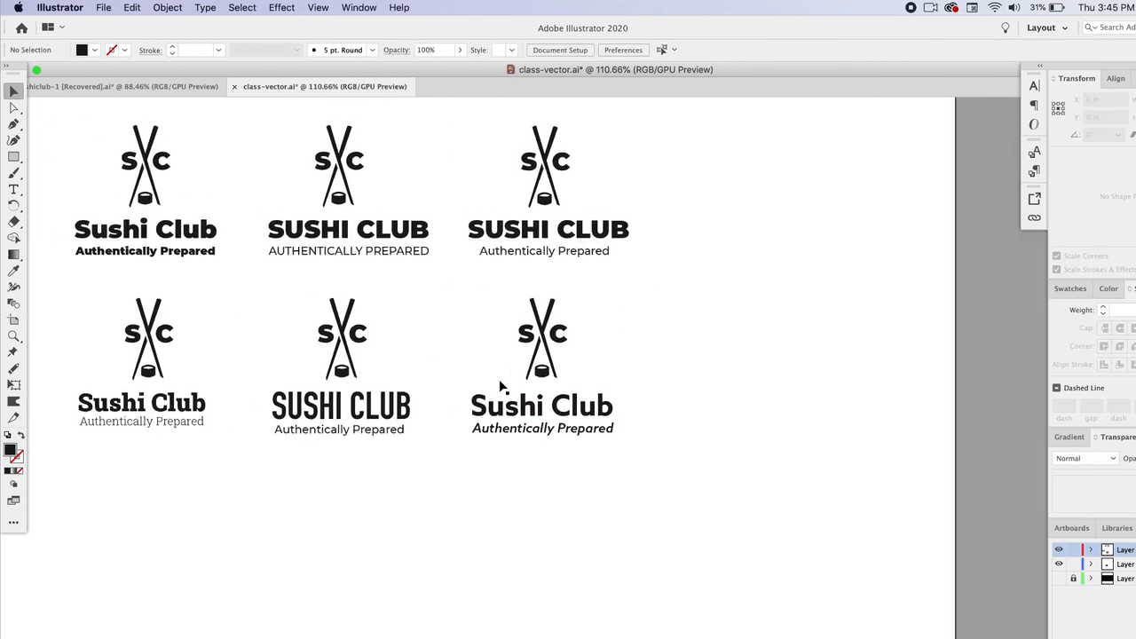
{"action": "left_click_drag", "start_coordinate": [334, 132], "coordinate": [748, 559]}
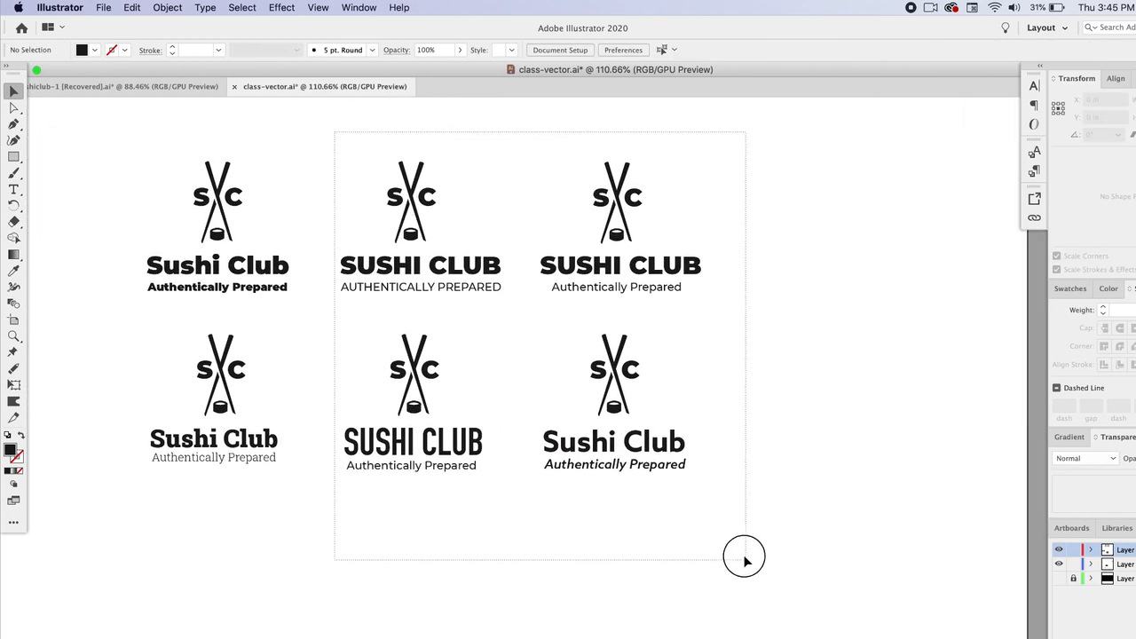
{"action": "left_click_drag", "start_coordinate": [624, 390], "coordinate": [632, 391]}
{"action": "left_click_drag", "start_coordinate": [798, 489], "coordinate": [654, 194]}
{"action": "left_click", "coordinate": [803, 234]}
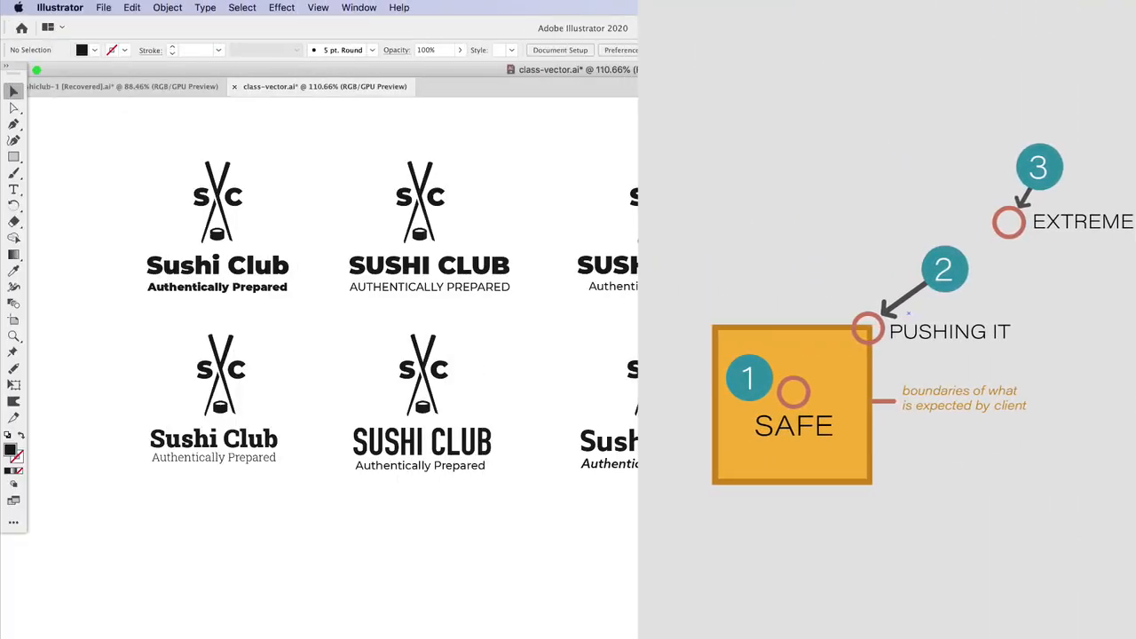
Step: Nudge the second lockup to re-centre it in its column
{"action": "left_click_drag", "start_coordinate": [378, 187], "coordinate": [460, 247]}
{"action": "left_click_drag", "start_coordinate": [424, 202], "coordinate": [432, 202]}
{"action": "left_click", "coordinate": [487, 177]}
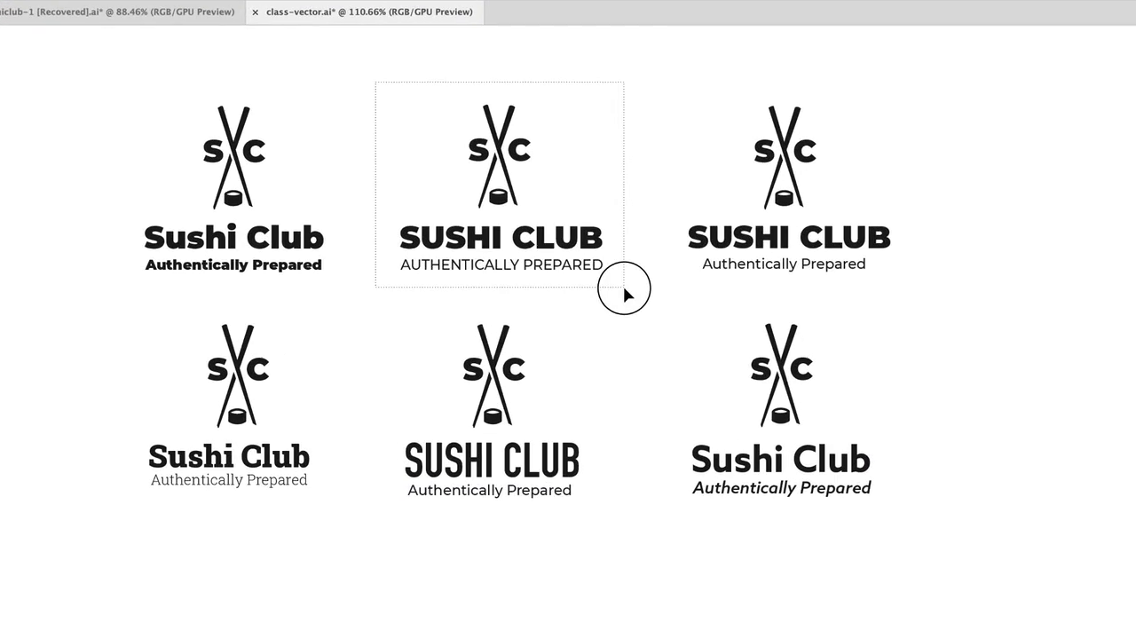
Step: Delete the second and sixth lockups
{"action": "left_click_drag", "start_coordinate": [624, 287], "coordinate": [624, 288]}
{"action": "left_click", "coordinate": [623, 287]}
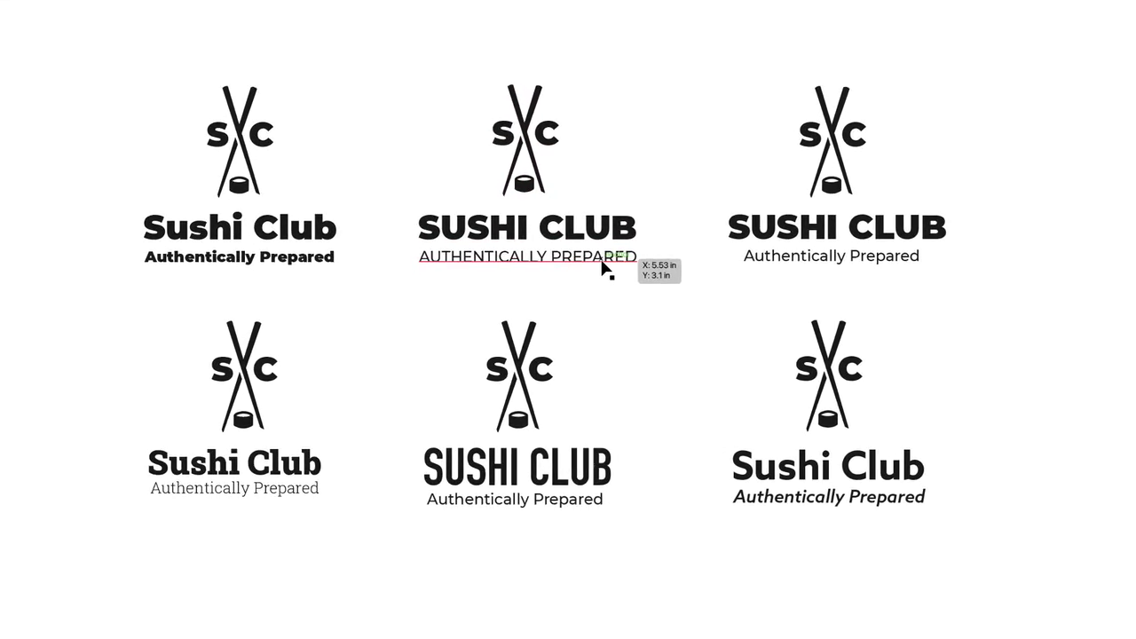
{"action": "left_click", "coordinate": [616, 257]}
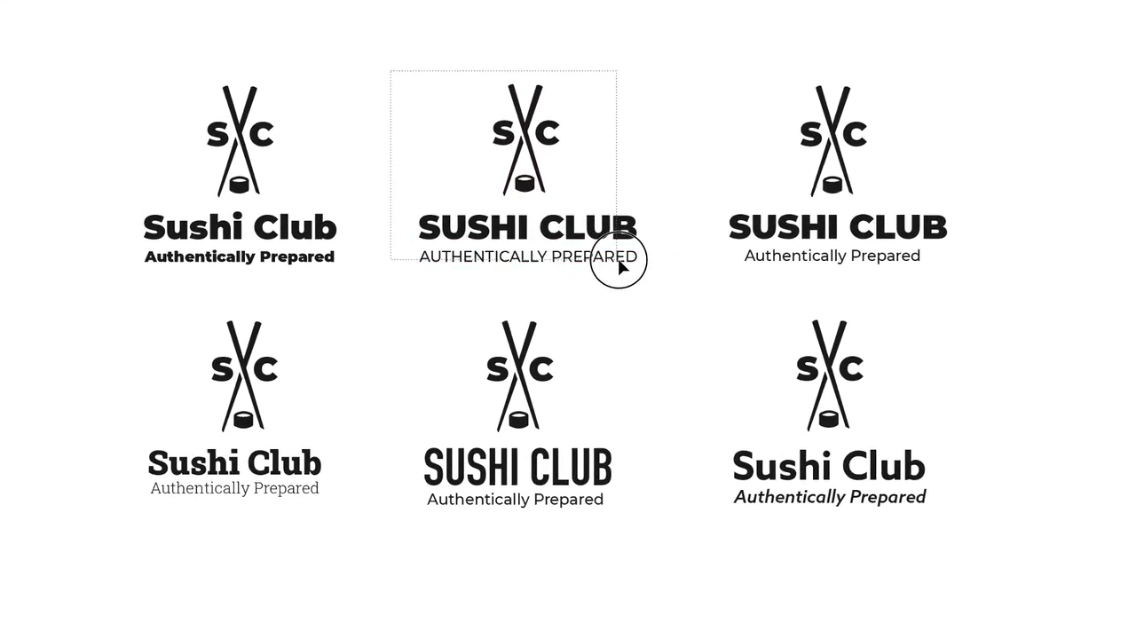
{"action": "key", "text": "Delete"}
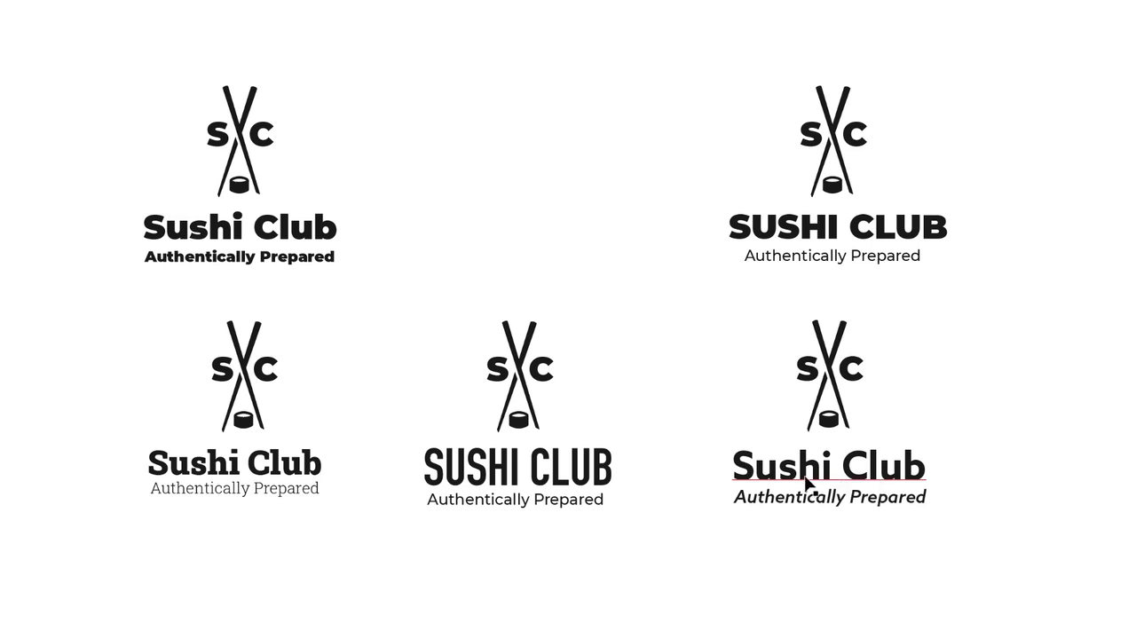
{"action": "left_click_drag", "start_coordinate": [699, 316], "coordinate": [996, 555]}
{"action": "key", "text": "Delete"}
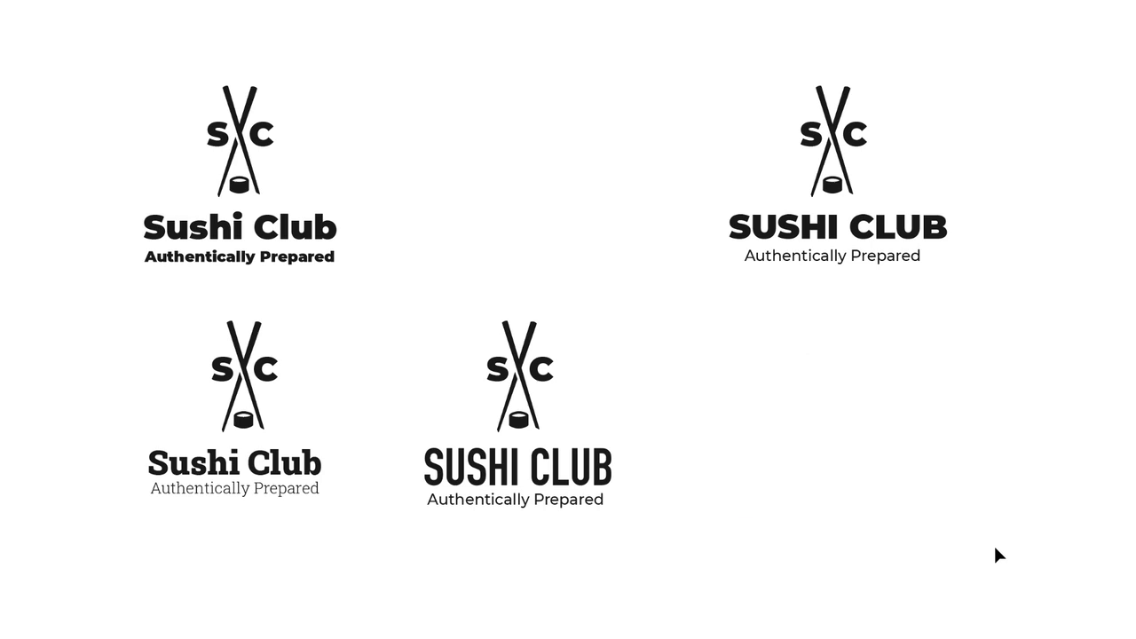
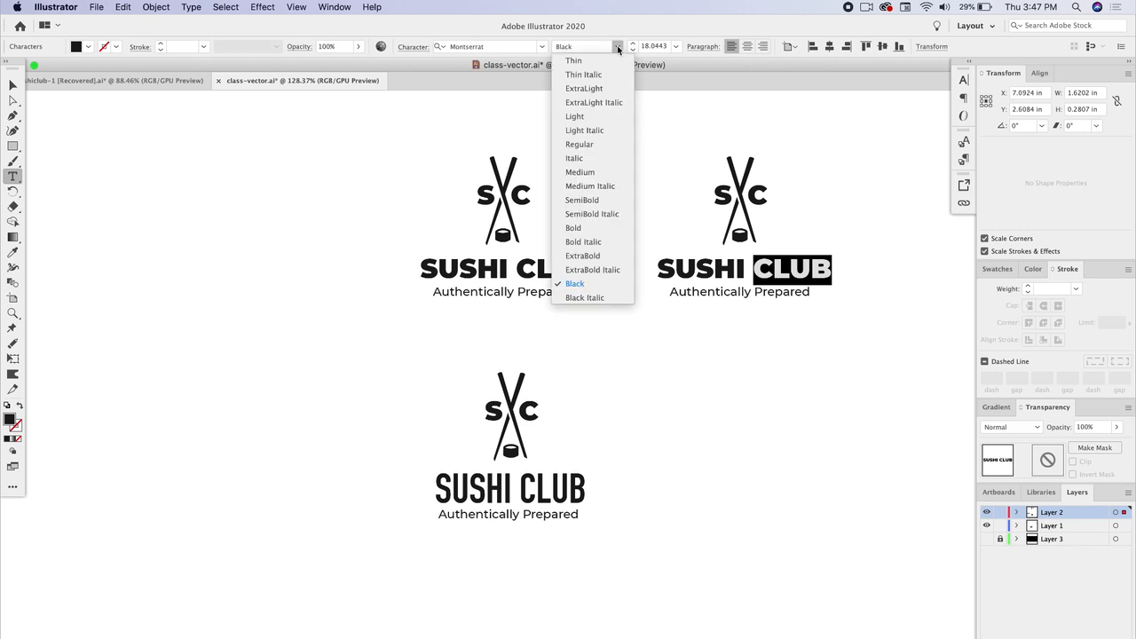
Step: Set CLUB in the upper-right lockup's title to Montserrat Regular weight and remove the space before it
{"action": "left_click", "coordinate": [602, 144]}
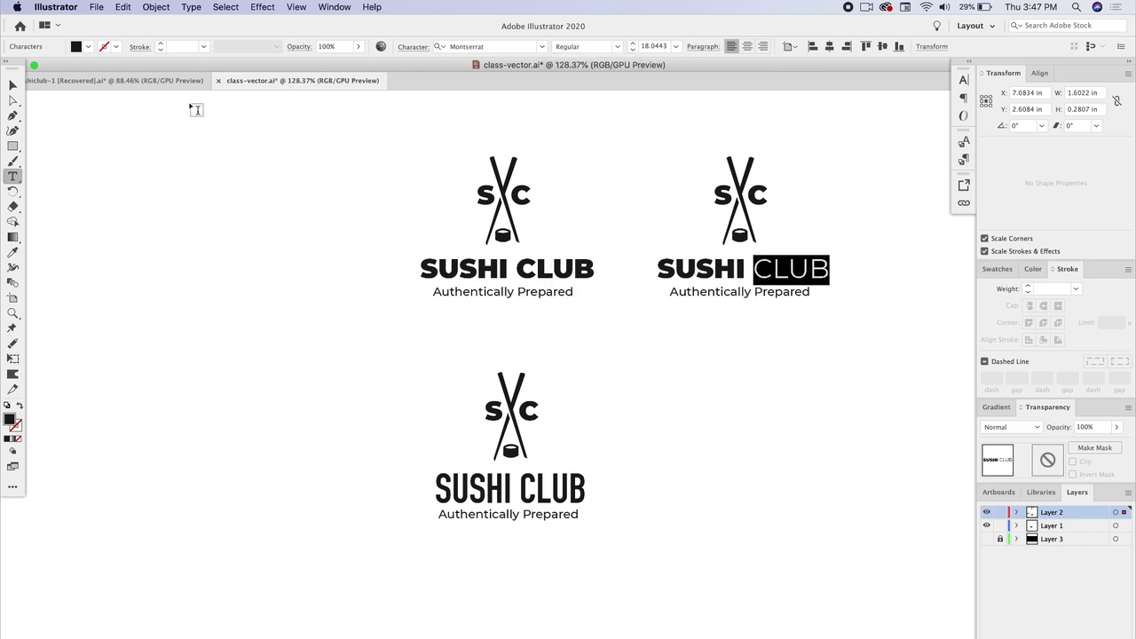
{"action": "key", "text": "Escape"}
{"action": "left_click", "coordinate": [359, 354]}
{"action": "double_click", "coordinate": [754, 266]}
{"action": "key", "text": "BackSpace"}
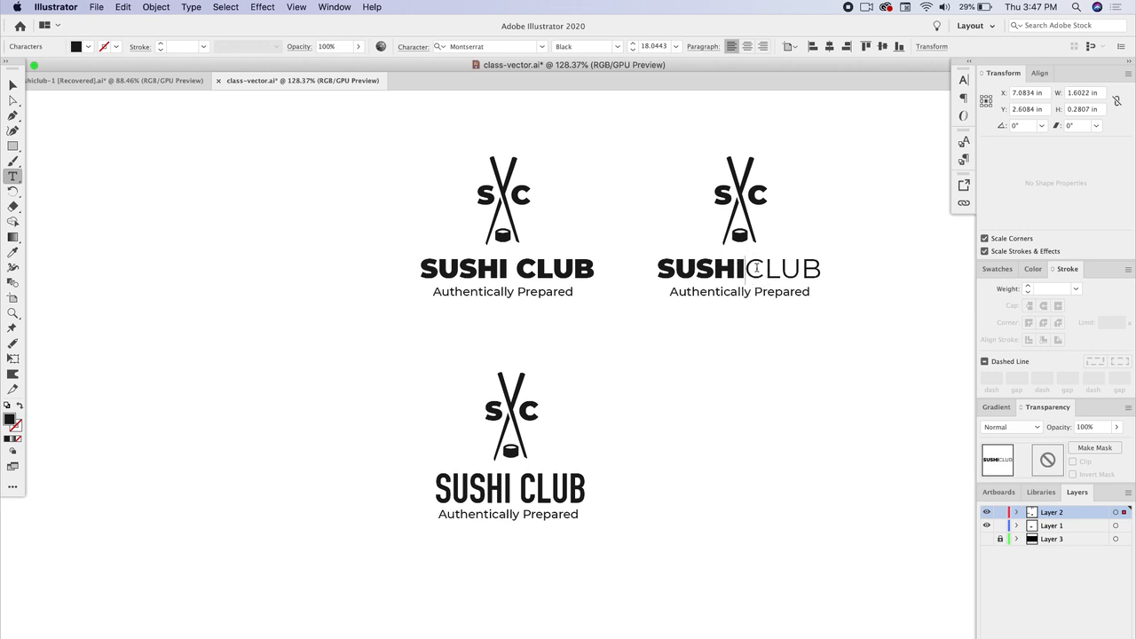
{"action": "left_click", "coordinate": [12, 86]}
{"action": "left_click", "coordinate": [84, 140]}
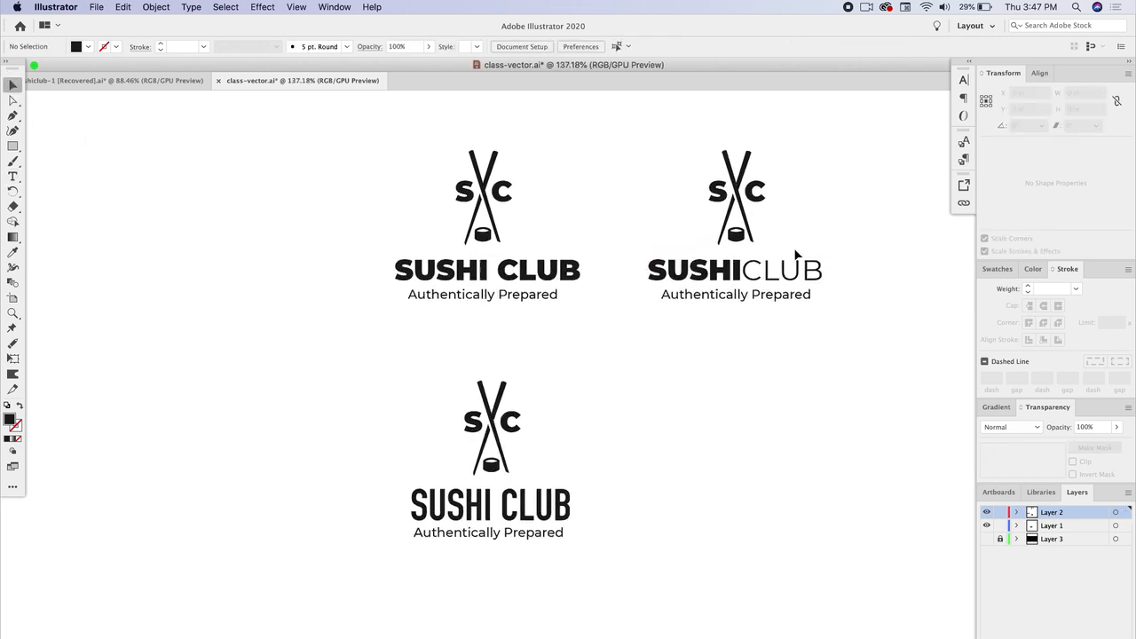
Step: Restore the space between SUSHI and CLUB in that lockup's title
{"action": "scroll", "coordinate": [795, 249], "scroll_direction": "up", "scroll_amount": 3}
{"action": "double_click", "coordinate": [697, 293]}
{"action": "scroll", "coordinate": [696, 291], "scroll_direction": "right", "scroll_amount": 3}
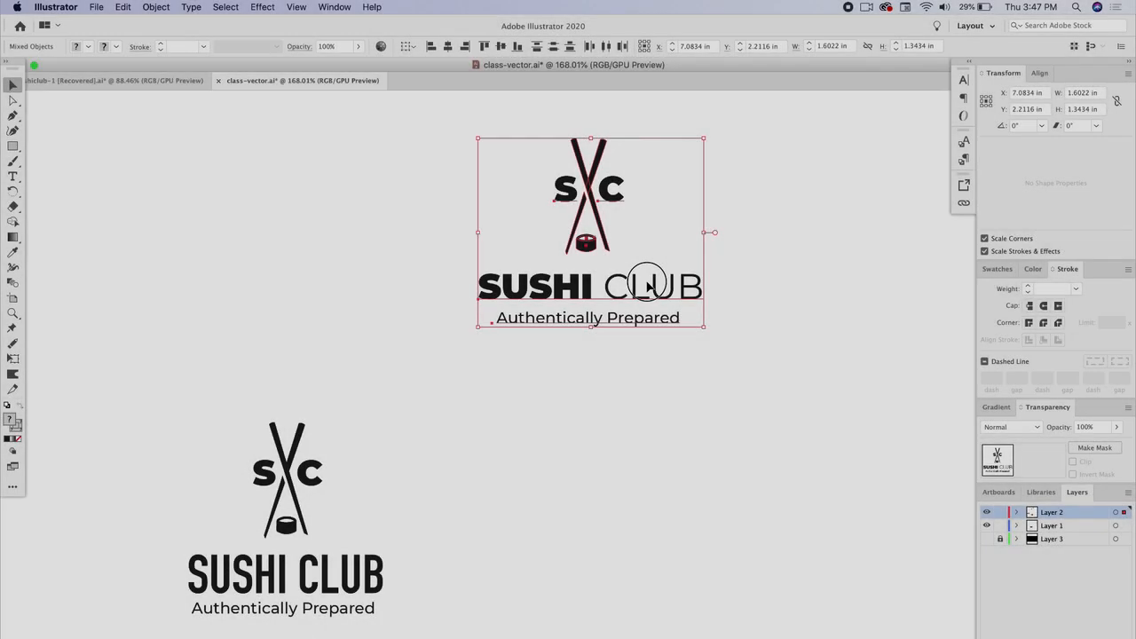
{"action": "left_click_drag", "start_coordinate": [647, 284], "coordinate": [347, 282]}
{"action": "left_click", "coordinate": [372, 398]}
{"action": "scroll", "coordinate": [345, 418], "scroll_direction": "left", "scroll_amount": 3}
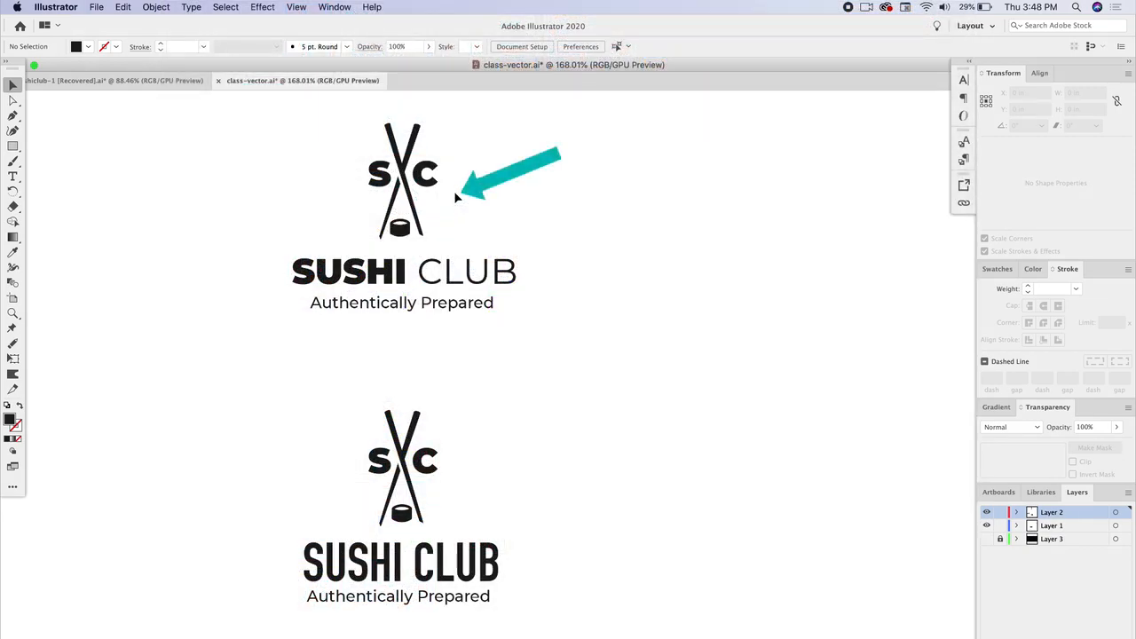
Step: Compare the logo mark's S and C letters with the lower lockup's condensed title lettering
{"action": "scroll", "coordinate": [363, 412], "scroll_direction": "down", "scroll_amount": 3}
{"action": "scroll", "coordinate": [364, 413], "scroll_direction": "up", "scroll_amount": 1, "text": "alt"}
{"action": "scroll", "coordinate": [363, 412], "scroll_direction": "up", "scroll_amount": 3, "text": "alt"}
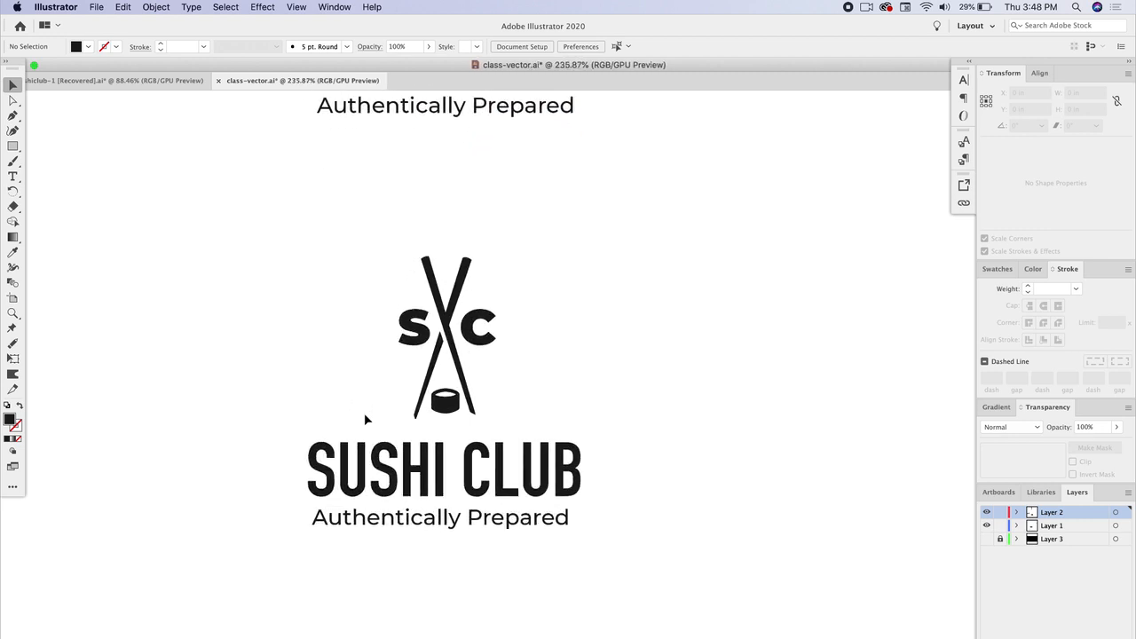
{"action": "left_click", "coordinate": [370, 450]}
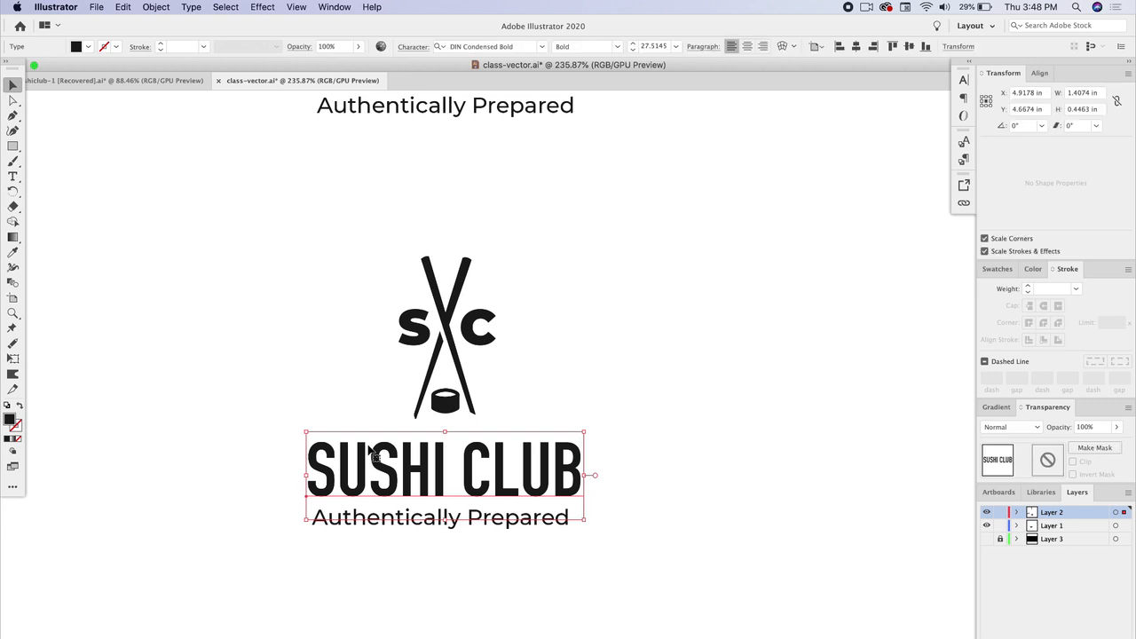
{"action": "left_click", "coordinate": [210, 370]}
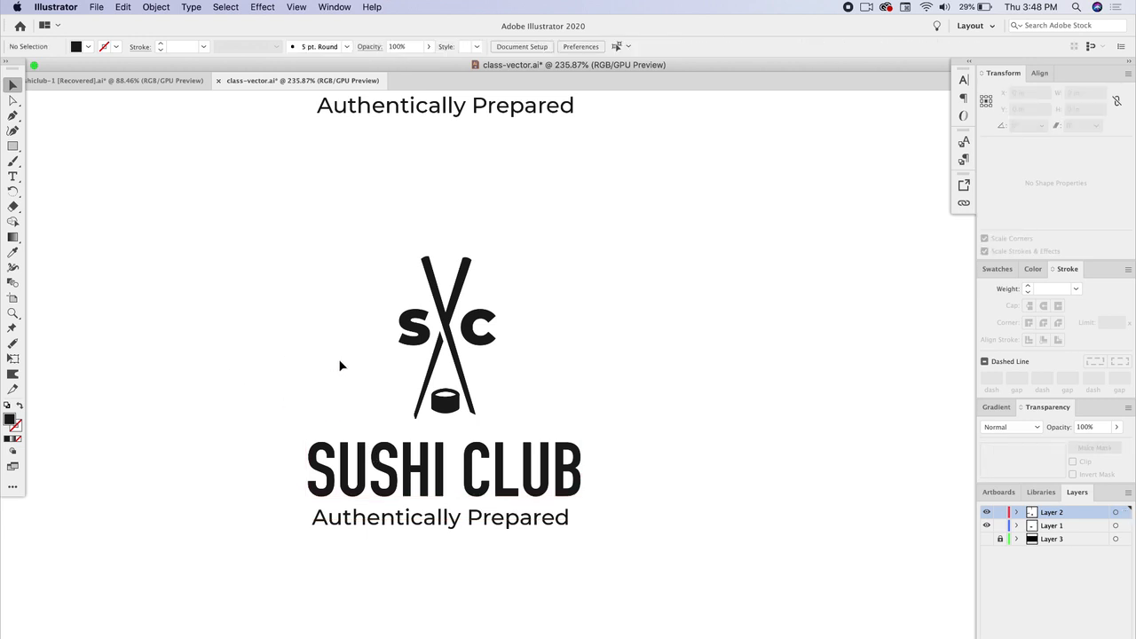
{"action": "left_click", "coordinate": [419, 338]}
{"action": "left_click", "coordinate": [480, 341]}
{"action": "left_click", "coordinate": [341, 452]}
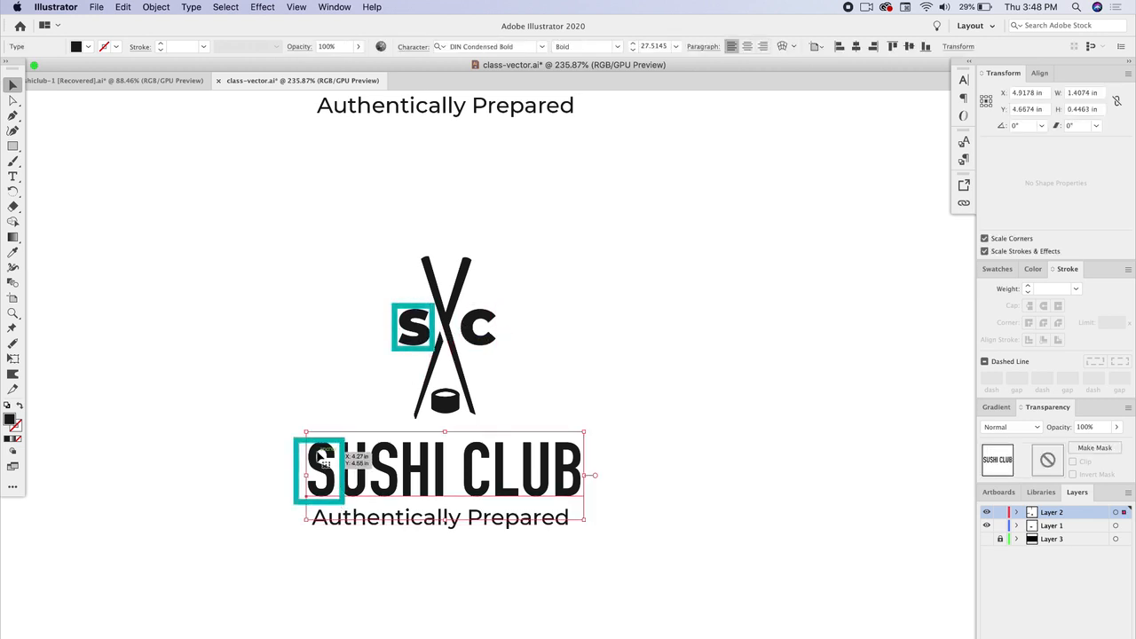
Step: Copy the S from the lower lockup's DIN Condensed Bold title into a new text object beside the lockup
{"action": "double_click", "coordinate": [339, 455]}
{"action": "left_click_drag", "start_coordinate": [338, 457], "coordinate": [313, 458]}
{"action": "key", "text": "cmd+c"}
{"action": "left_click", "coordinate": [13, 86]}
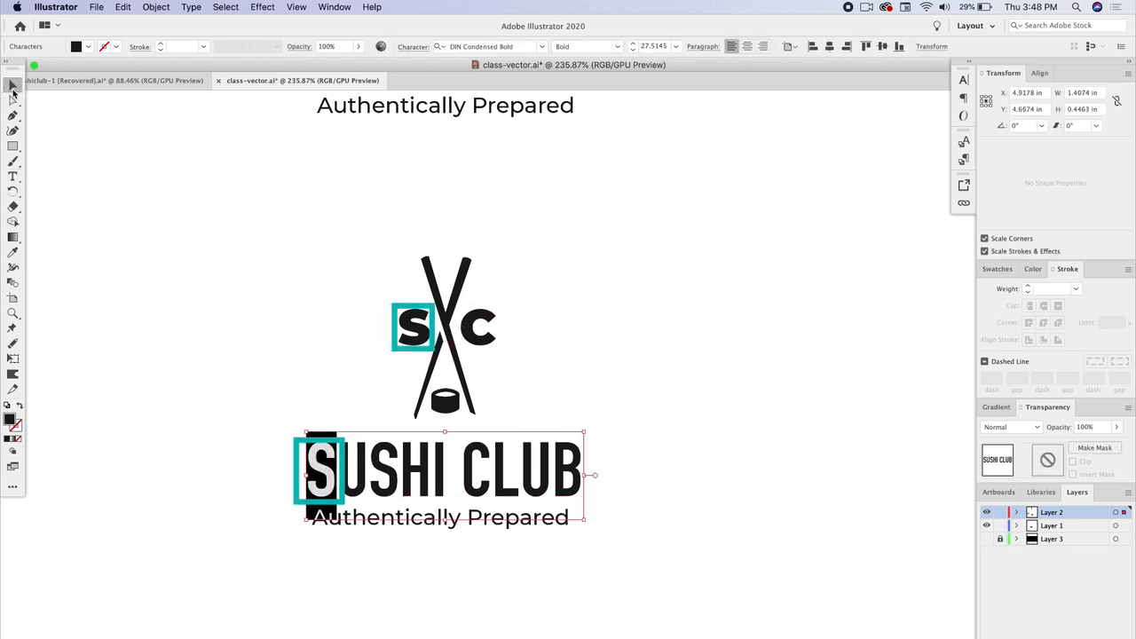
{"action": "left_click", "coordinate": [13, 175]}
{"action": "left_click", "coordinate": [221, 228]}
{"action": "key", "text": "cmd+v"}
{"action": "left_click", "coordinate": [13, 86]}
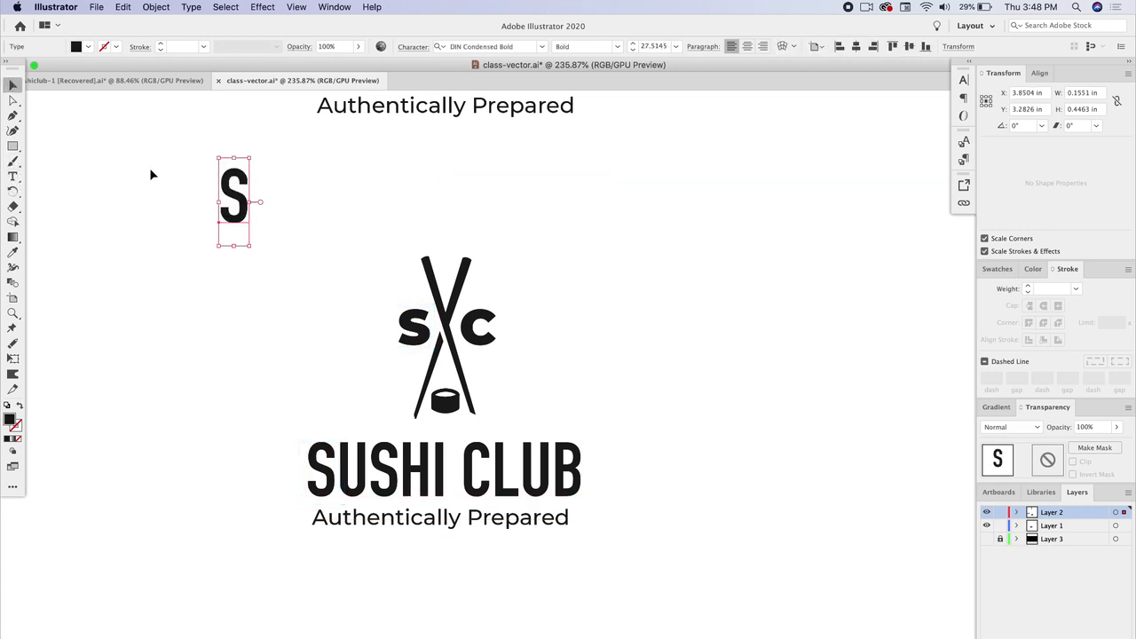
Step: Delete the S and C letters from the lower lockup's logo mark
{"action": "left_click", "coordinate": [420, 327]}
{"action": "key", "text": "Delete"}
{"action": "left_click", "coordinate": [480, 327]}
{"action": "key", "text": "Delete"}
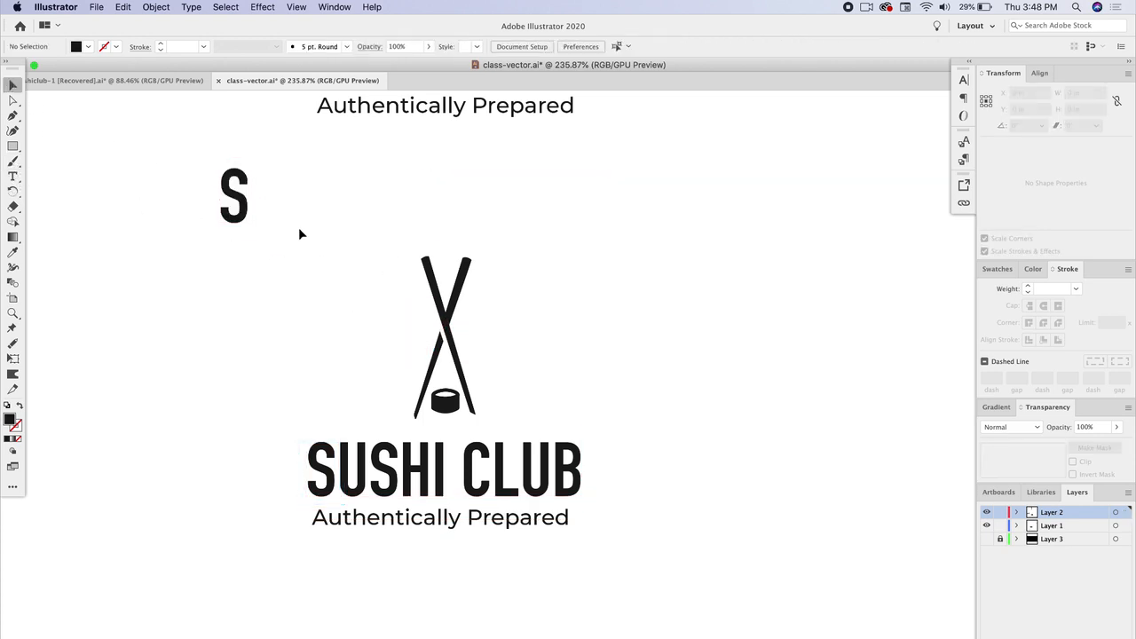
Step: Place DIN Condensed Bold S and C letters either side of the chopsticks, retyping the copy as C
{"action": "left_click_drag", "start_coordinate": [241, 215], "coordinate": [481, 335]}
{"action": "double_click", "coordinate": [479, 330]}
{"action": "type", "text": "C"}
{"action": "left_click", "coordinate": [11, 84]}
{"action": "left_click", "coordinate": [144, 217]}
{"action": "left_click_drag", "start_coordinate": [416, 344], "coordinate": [414, 342]}
{"action": "left_click_drag", "start_coordinate": [482, 333], "coordinate": [493, 346]}
{"action": "left_click", "coordinate": [590, 381]}
Step: Select the new mark letters and the title of the lower lockup and create outlines from them
{"action": "scroll", "coordinate": [590, 381], "scroll_direction": "down", "scroll_amount": 2}
{"action": "scroll", "coordinate": [590, 381], "scroll_direction": "up", "scroll_amount": 2}
{"action": "scroll", "coordinate": [590, 380], "scroll_direction": "right", "scroll_amount": 2}
{"action": "scroll", "coordinate": [589, 382], "scroll_direction": "up", "scroll_amount": 1}
{"action": "scroll", "coordinate": [429, 469], "scroll_direction": "up", "scroll_amount": 3}
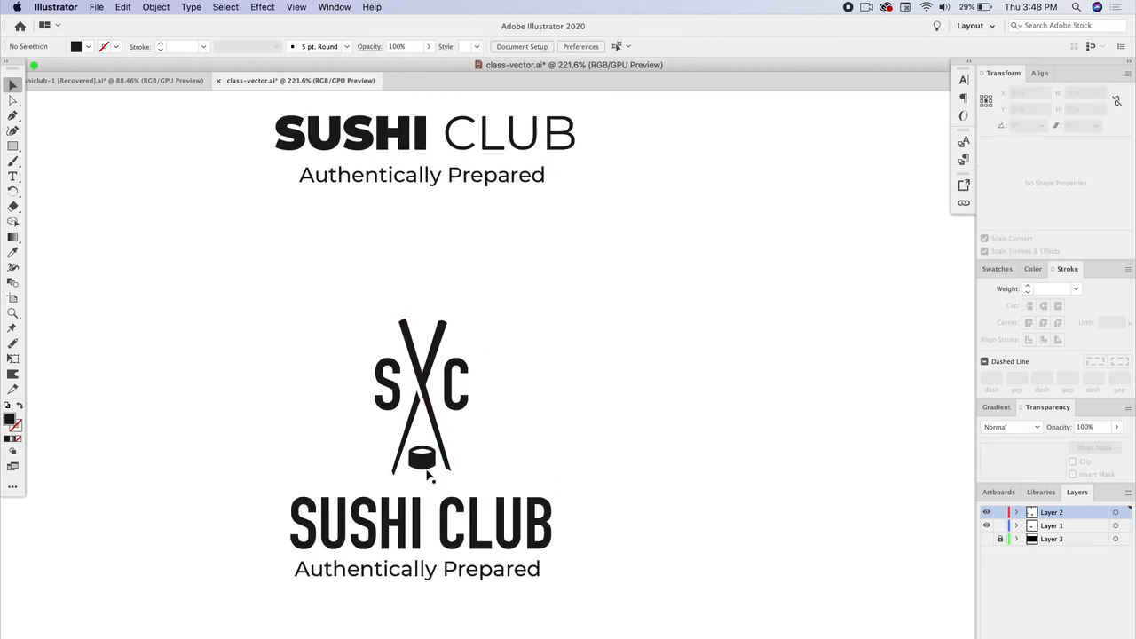
{"action": "scroll", "coordinate": [430, 495], "scroll_direction": "down", "scroll_amount": 2}
{"action": "left_click", "coordinate": [388, 505]}
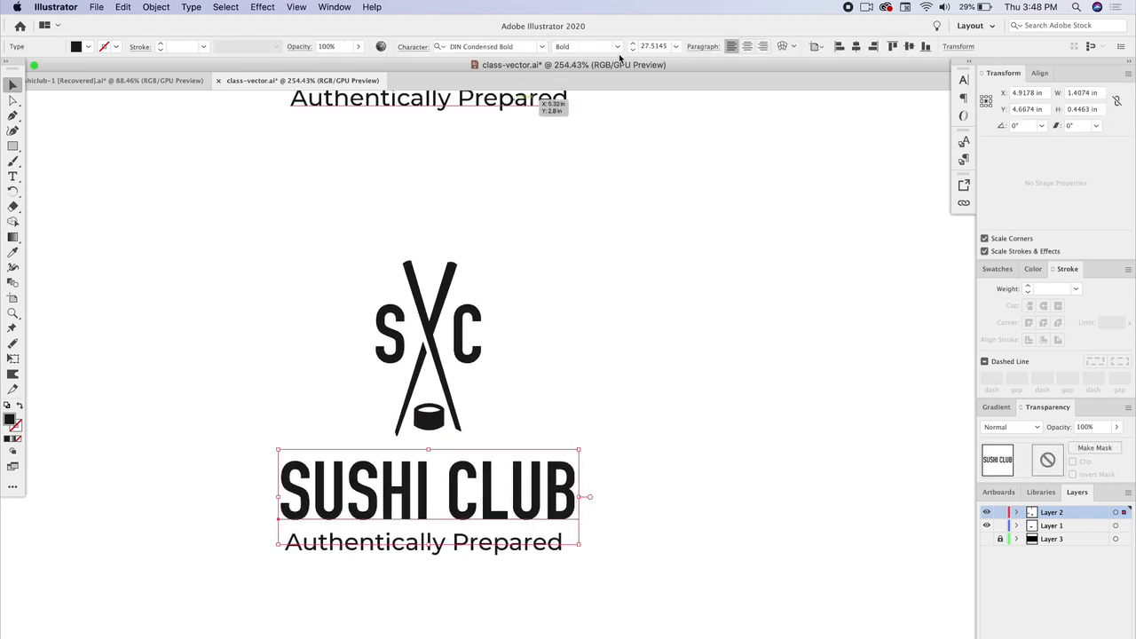
{"action": "left_click", "coordinate": [618, 47]}
{"action": "left_click", "coordinate": [620, 49]}
{"action": "left_click", "coordinate": [385, 344]}
{"action": "left_click", "coordinate": [456, 338], "text": "shift"}
{"action": "left_click", "coordinate": [488, 467], "text": "shift"}
{"action": "right_click", "coordinate": [498, 472]}
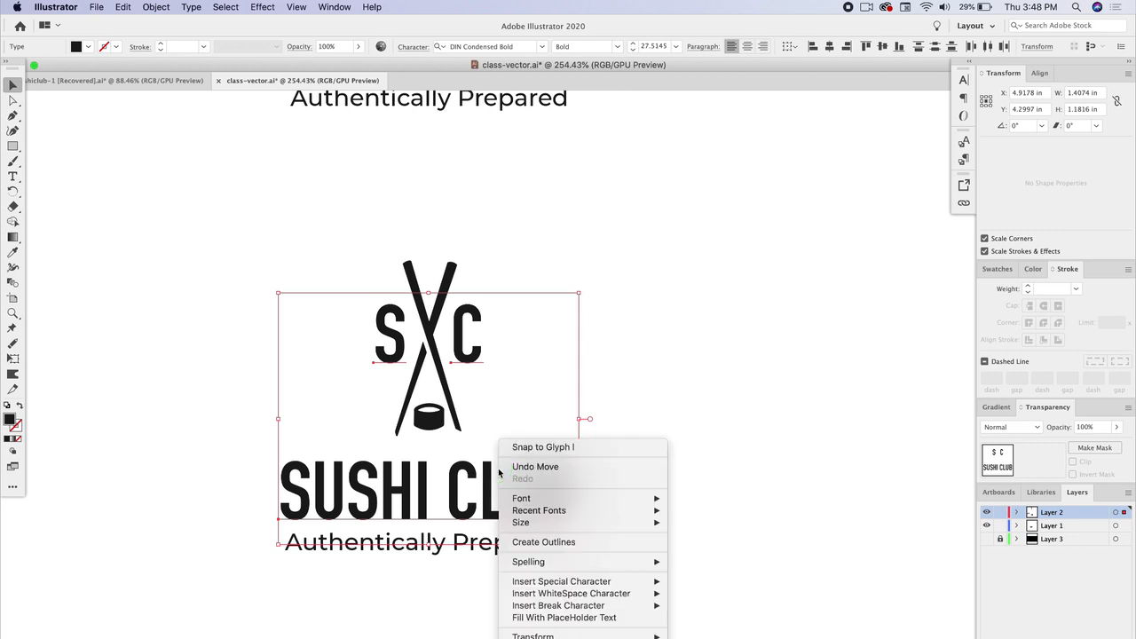
{"action": "left_click", "coordinate": [535, 543]}
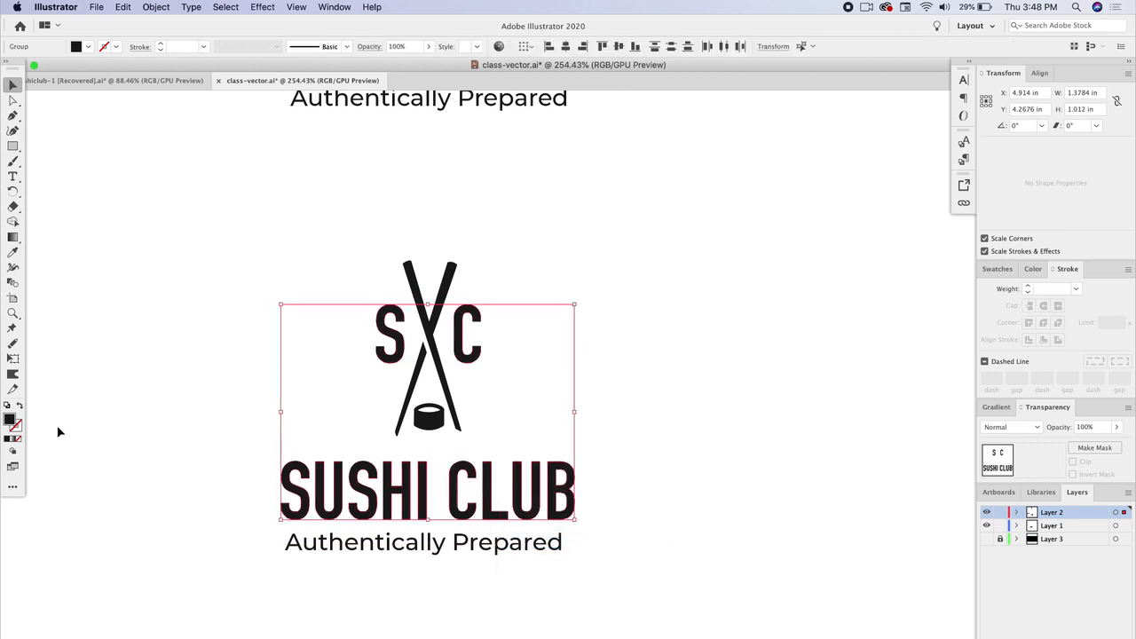
Step: Give the outlined letters a 0.75 pt stroke
{"action": "left_click", "coordinate": [17, 429]}
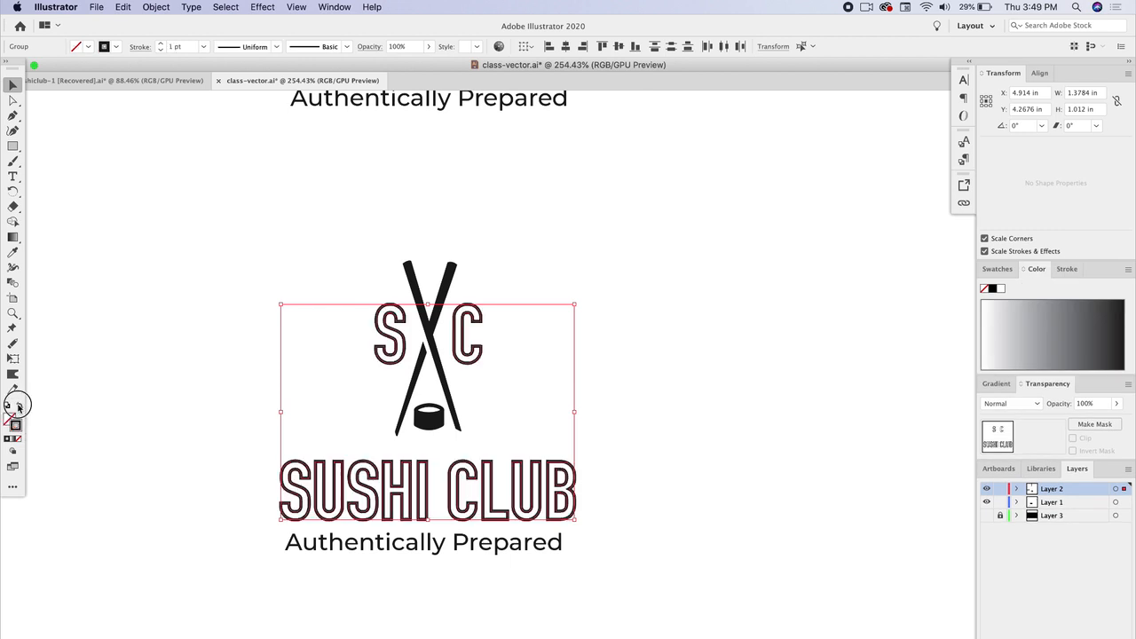
{"action": "left_click", "coordinate": [1055, 274]}
{"action": "mouse_move", "coordinate": [1056, 270]}
{"action": "left_mouse_down"}
{"action": "mouse_move", "coordinate": [701, 296]}
{"action": "mouse_move", "coordinate": [701, 317]}
{"action": "left_mouse_up"}
{"action": "left_click", "coordinate": [714, 315]}
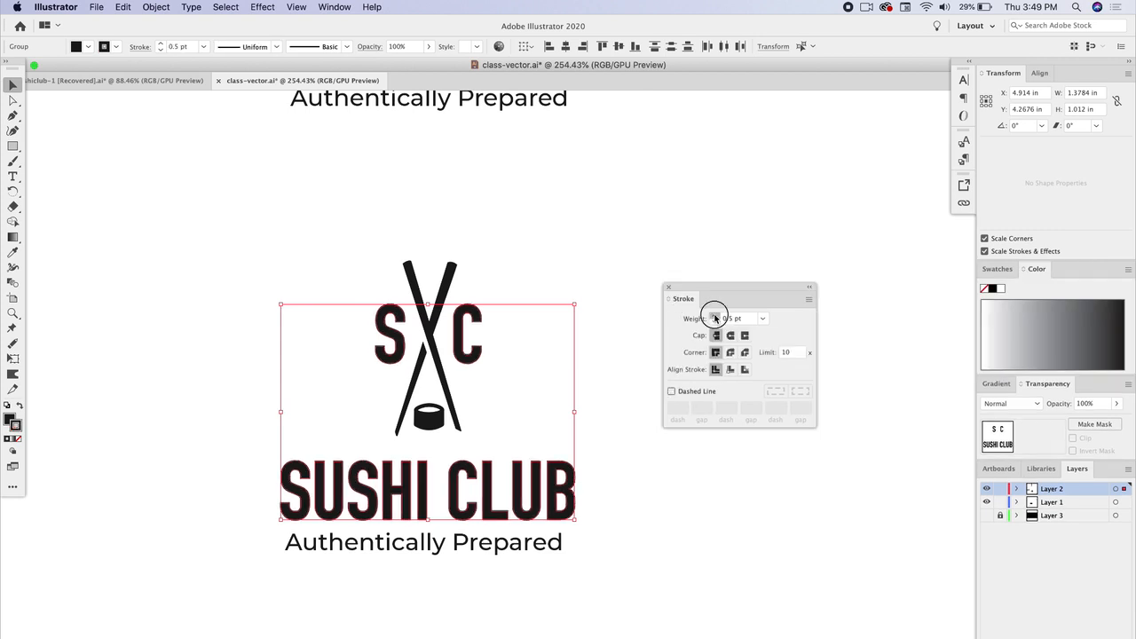
{"action": "left_click", "coordinate": [659, 220]}
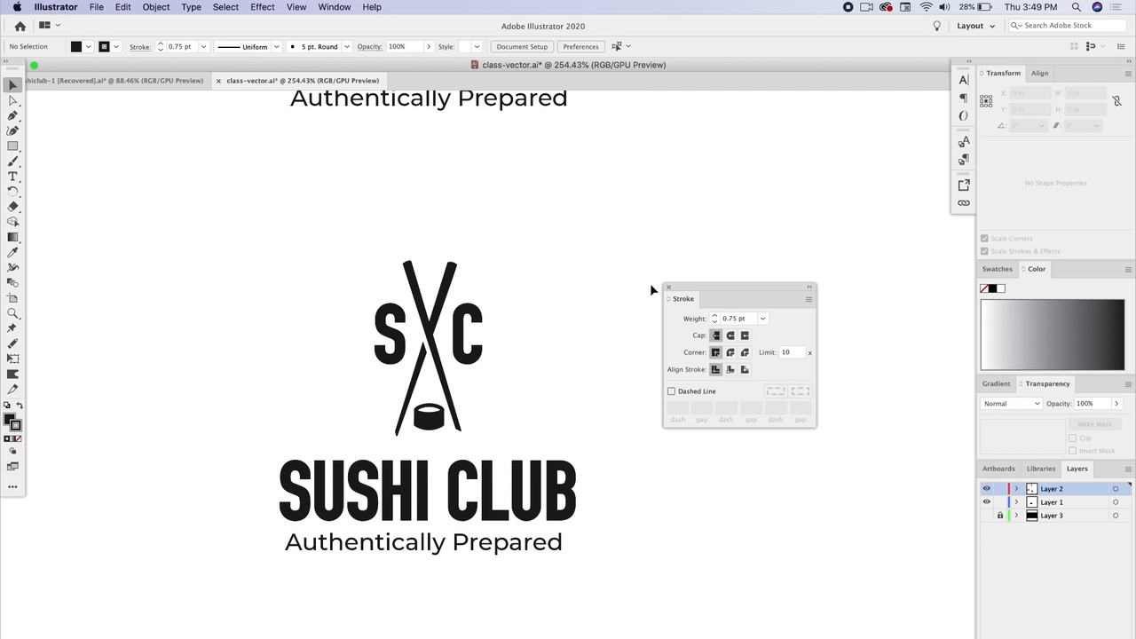
Step: Draw a rectangle about 0.62 × 0.97 in enclosing the lower lockup's logo mark
{"action": "scroll", "coordinate": [650, 280], "scroll_direction": "up", "scroll_amount": 3}
{"action": "left_click_drag", "start_coordinate": [693, 287], "coordinate": [794, 284]}
{"action": "scroll", "coordinate": [619, 336], "scroll_direction": "down", "scroll_amount": 4}
{"action": "scroll", "coordinate": [619, 336], "scroll_direction": "right", "scroll_amount": 4}
{"action": "scroll", "coordinate": [618, 335], "scroll_direction": "up", "scroll_amount": 2}
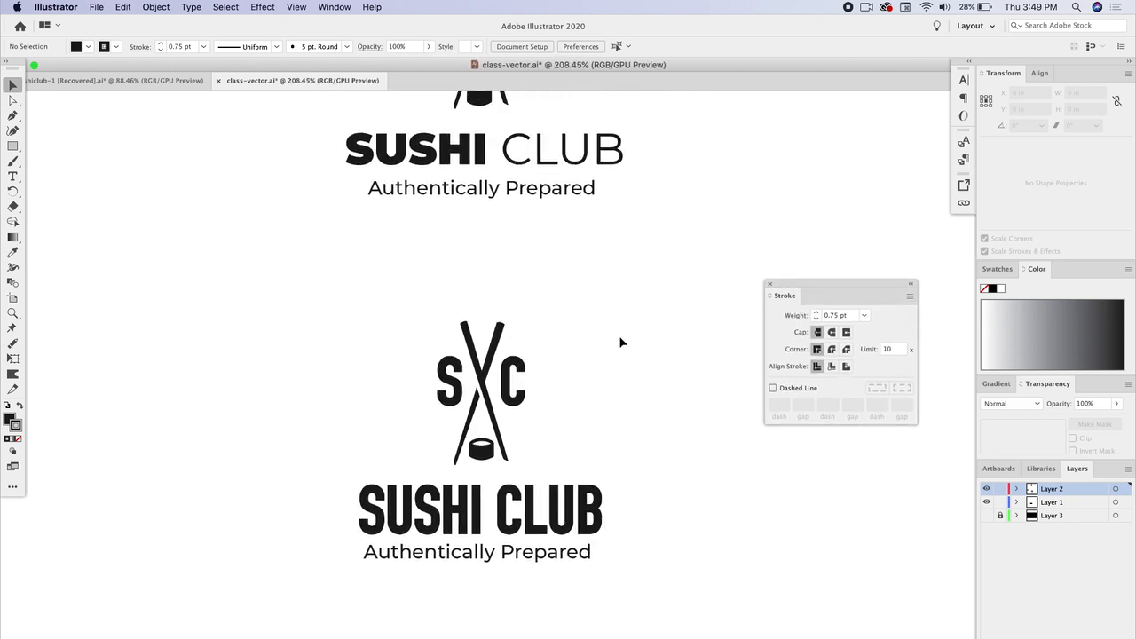
{"action": "scroll", "coordinate": [550, 441], "scroll_direction": "right", "scroll_amount": 3}
{"action": "scroll", "coordinate": [550, 441], "scroll_direction": "up", "scroll_amount": 1}
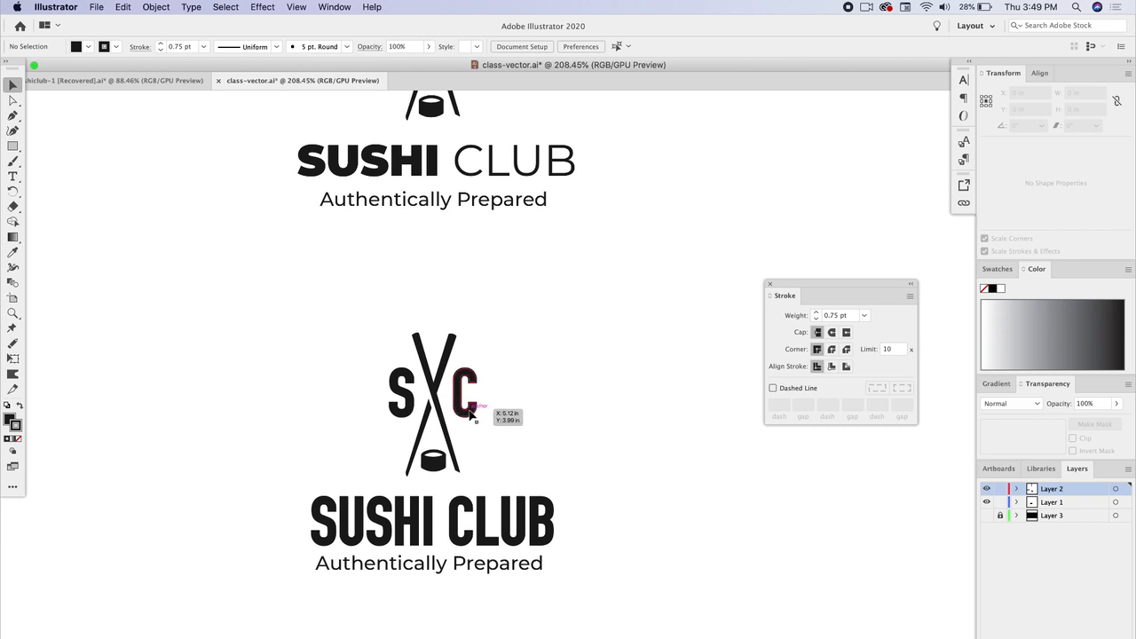
{"action": "scroll", "coordinate": [515, 495], "scroll_direction": "down", "scroll_amount": 2}
{"action": "scroll", "coordinate": [515, 495], "scroll_direction": "down", "scroll_amount": 2}
{"action": "scroll", "coordinate": [586, 473], "scroll_direction": "right", "scroll_amount": 3}
{"action": "scroll", "coordinate": [587, 474], "scroll_direction": "up", "scroll_amount": 2}
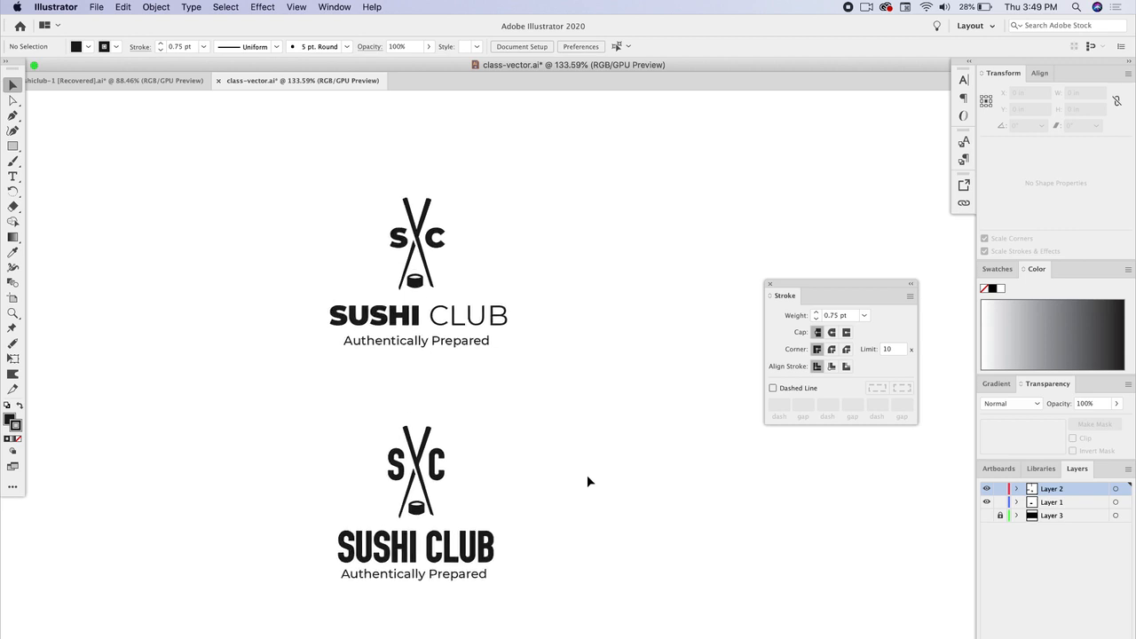
{"action": "left_click", "coordinate": [13, 147]}
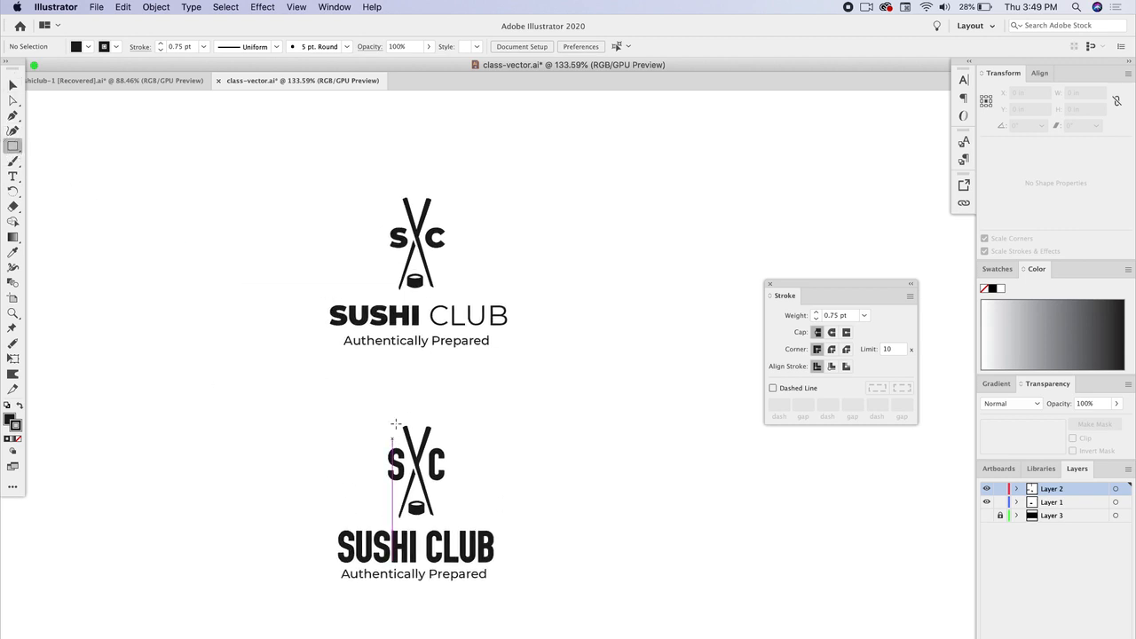
{"action": "left_click_drag", "start_coordinate": [382, 415], "coordinate": [451, 521]}
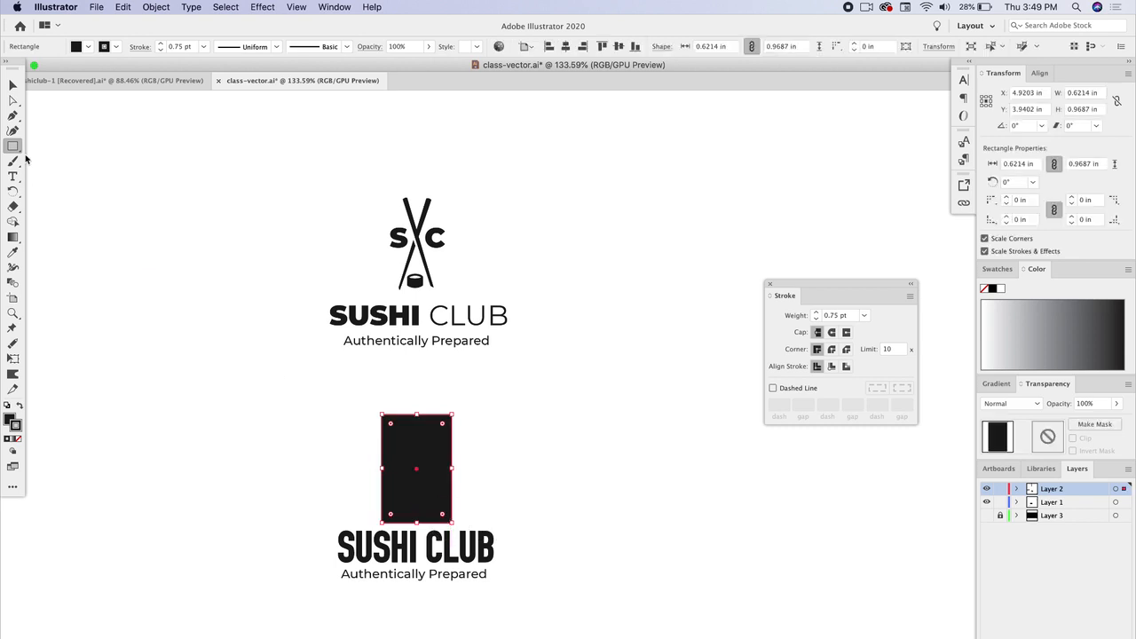
Step: Remove the rectangle's fill and draw a second frame about 1.51 × 0.58 in around the title and tagline
{"action": "left_click", "coordinate": [13, 86]}
{"action": "left_click", "coordinate": [11, 421]}
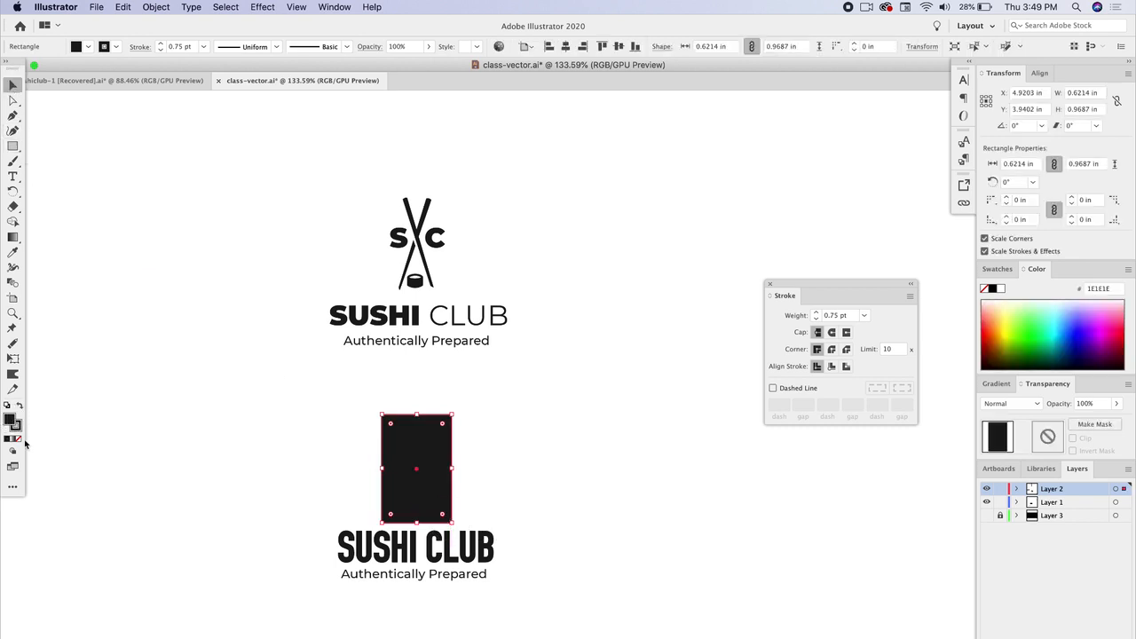
{"action": "left_click", "coordinate": [19, 438]}
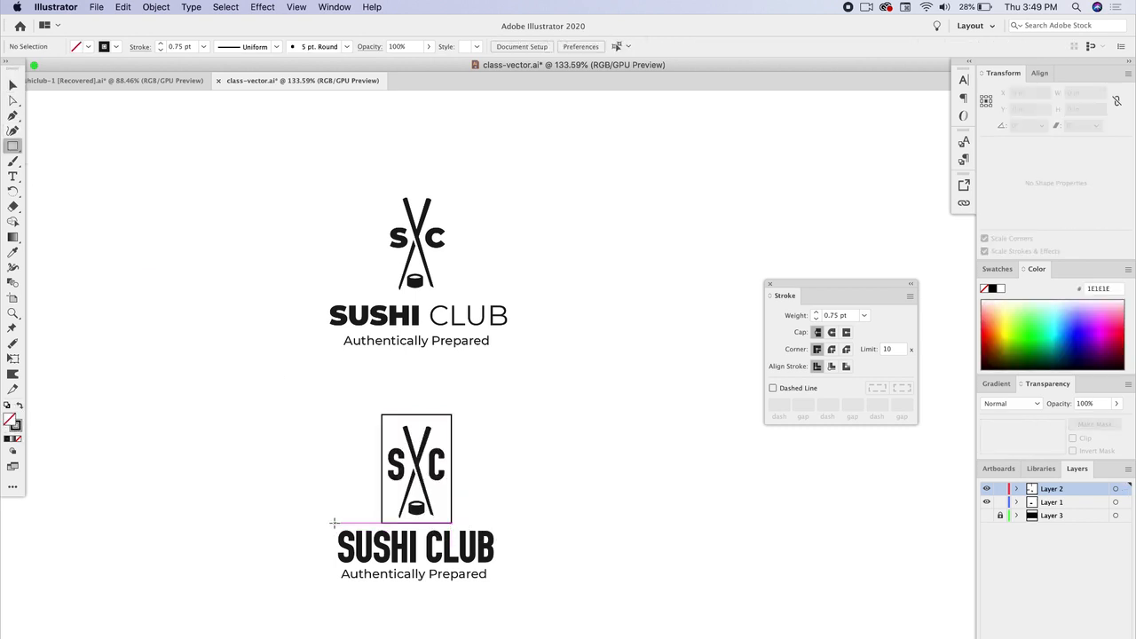
{"action": "left_click_drag", "start_coordinate": [333, 523], "coordinate": [502, 587]}
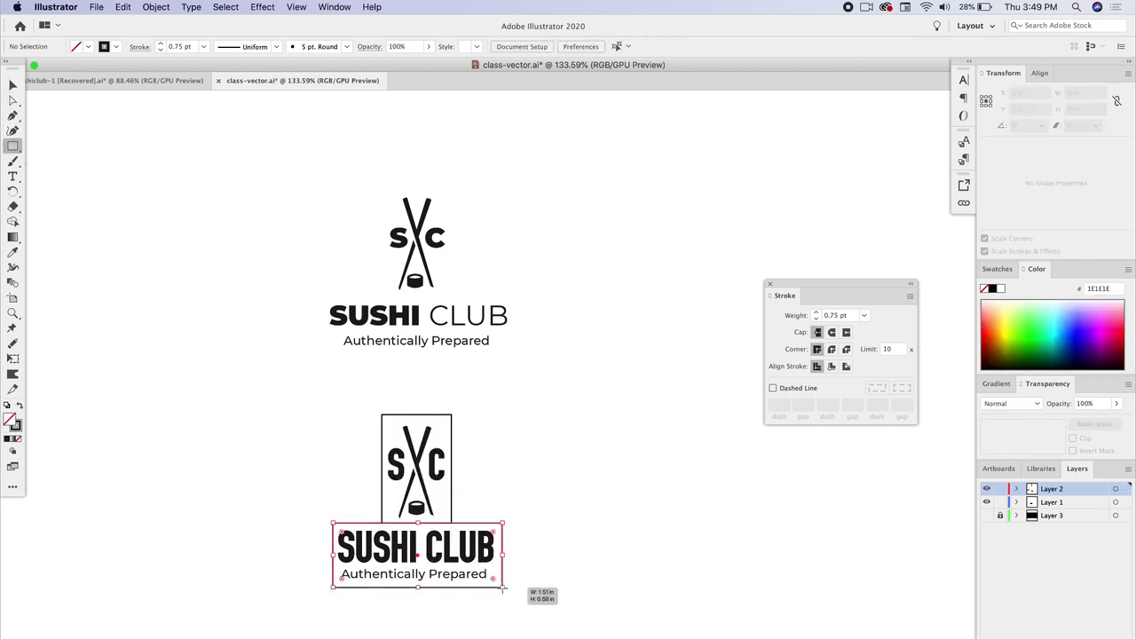
{"action": "left_click", "coordinate": [13, 85]}
{"action": "left_click", "coordinate": [295, 493]}
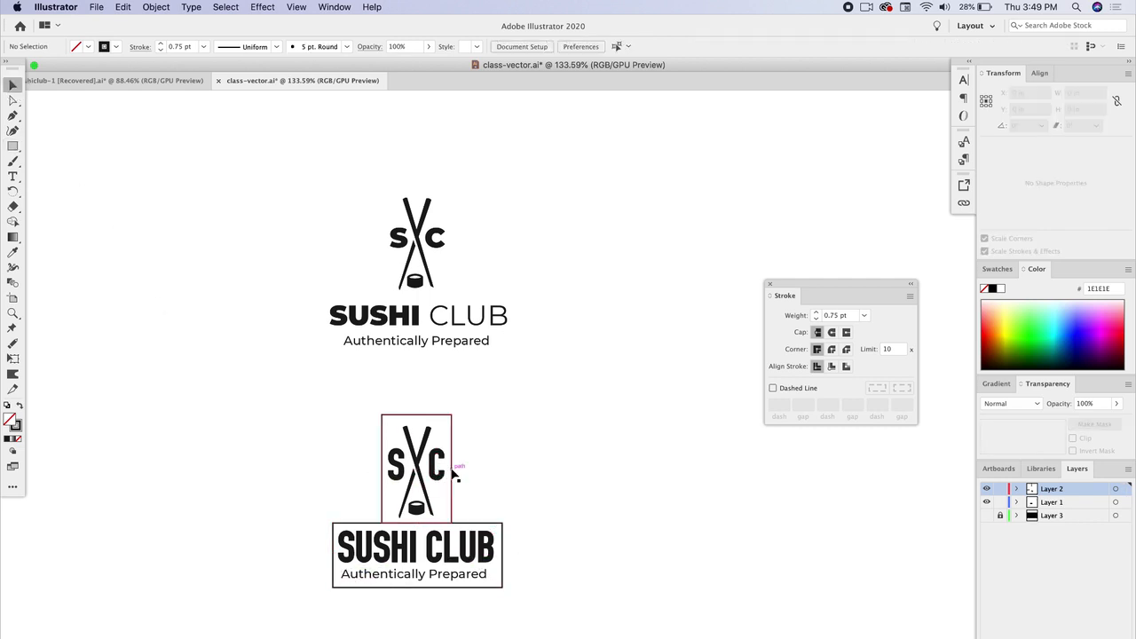
Step: Copy both frame rectangles onto the upper lockup and nudge them to fit its mark and title
{"action": "left_click", "coordinate": [460, 520]}
{"action": "left_click", "coordinate": [451, 425], "text": "shift"}
{"action": "key", "text": "super+c"}
{"action": "key", "text": "super+v"}
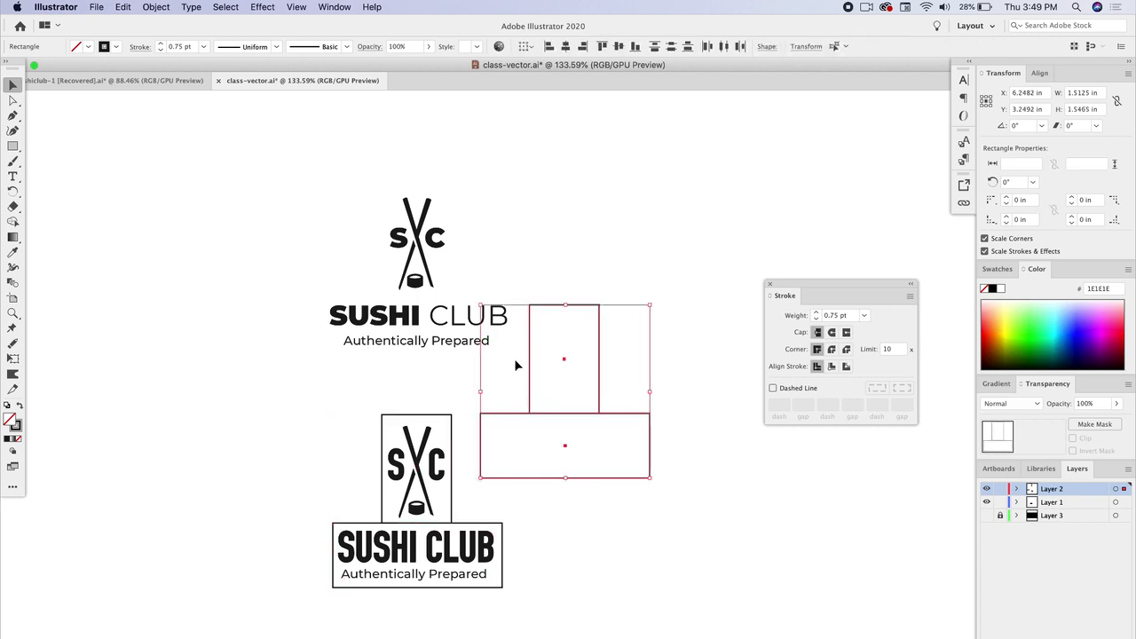
{"action": "left_click_drag", "start_coordinate": [529, 372], "coordinate": [378, 250]}
{"action": "left_click", "coordinate": [486, 277]}
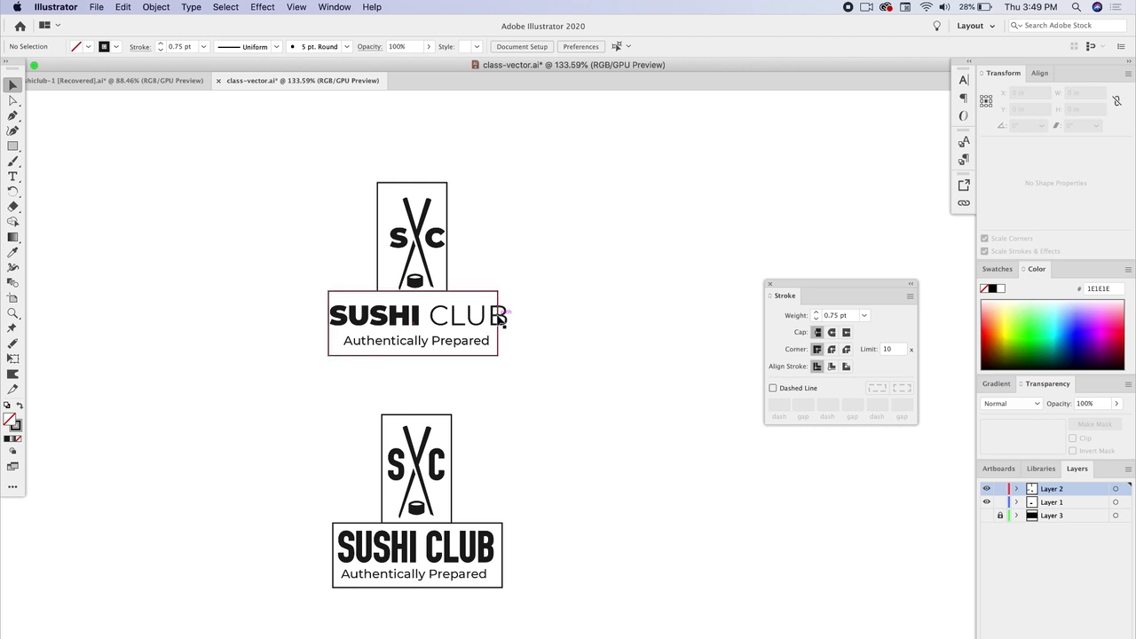
{"action": "left_click", "coordinate": [498, 319]}
{"action": "left_click_drag", "start_coordinate": [497, 323], "coordinate": [505, 323]}
{"action": "left_click", "coordinate": [381, 241]}
{"action": "left_click_drag", "start_coordinate": [379, 241], "coordinate": [388, 237]}
{"action": "left_click", "coordinate": [160, 245]}
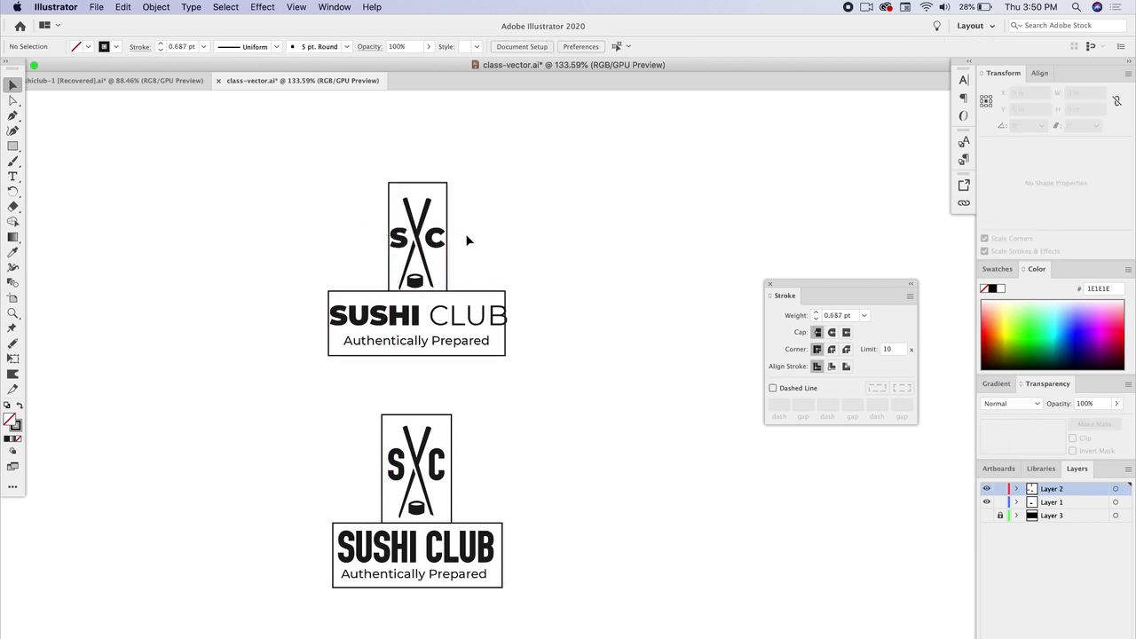
Step: Undo the five frame rectangle changes
{"action": "key", "text": "super+z"}
{"action": "key", "text": "super+z"}
{"action": "key", "text": "super+z"}
{"action": "key", "text": "super+z"}
{"action": "key", "text": "super+z"}
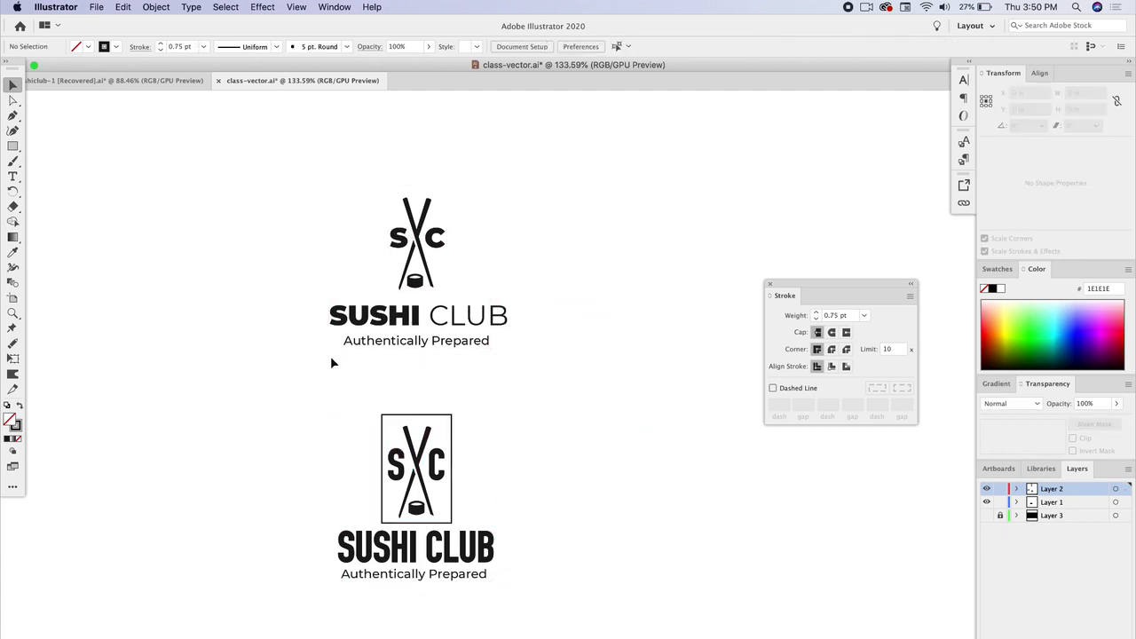
{"action": "key", "text": "super+z"}
{"action": "key", "text": "super+z"}
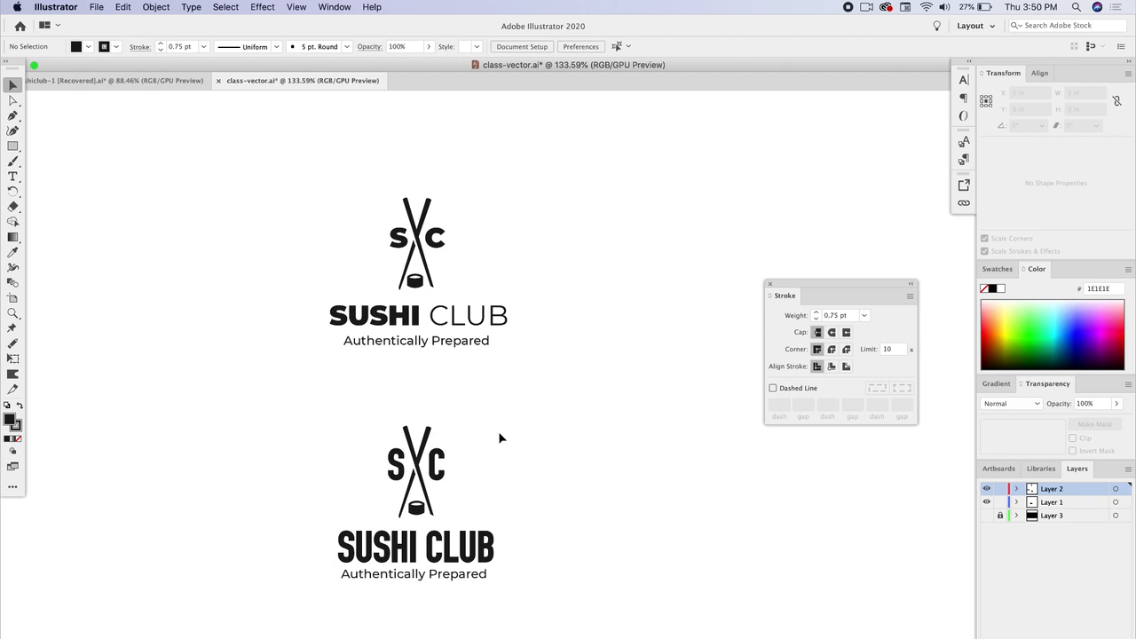
Step: Move the lower condensed lockup further down the artboard
{"action": "left_click", "coordinate": [444, 241]}
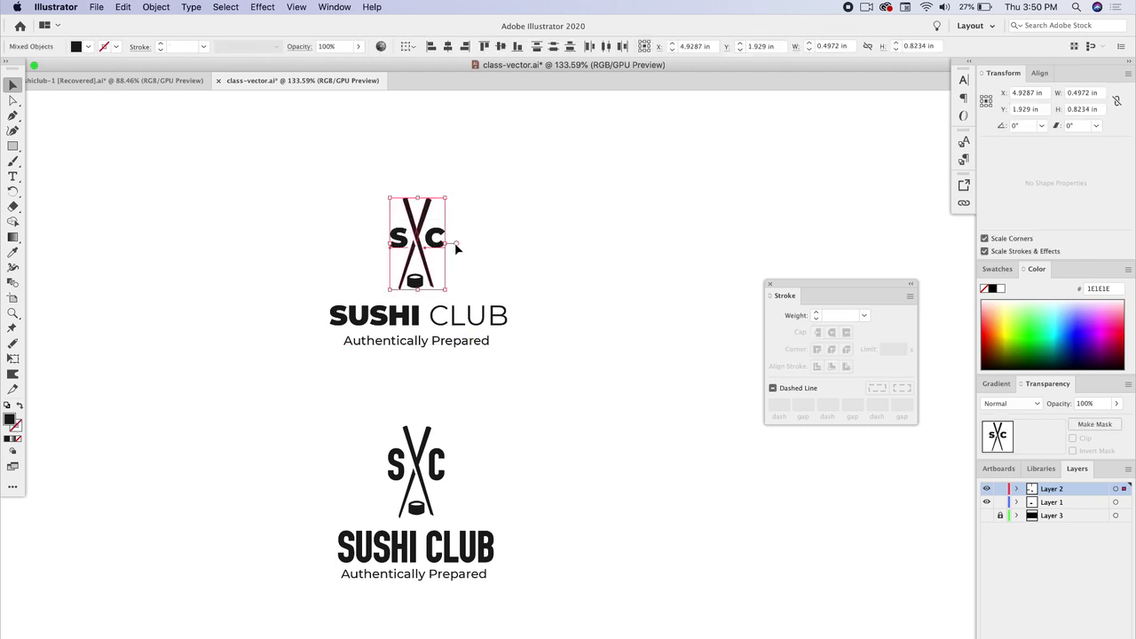
{"action": "left_click", "coordinate": [557, 255]}
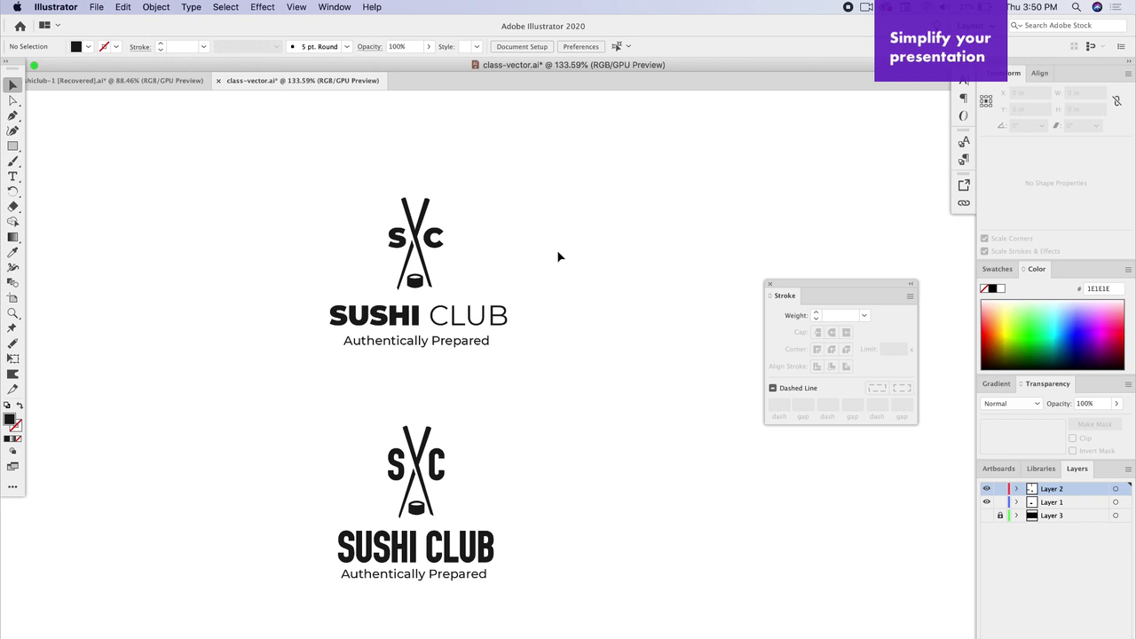
{"action": "scroll", "coordinate": [380, 346], "scroll_direction": "down", "scroll_amount": 2}
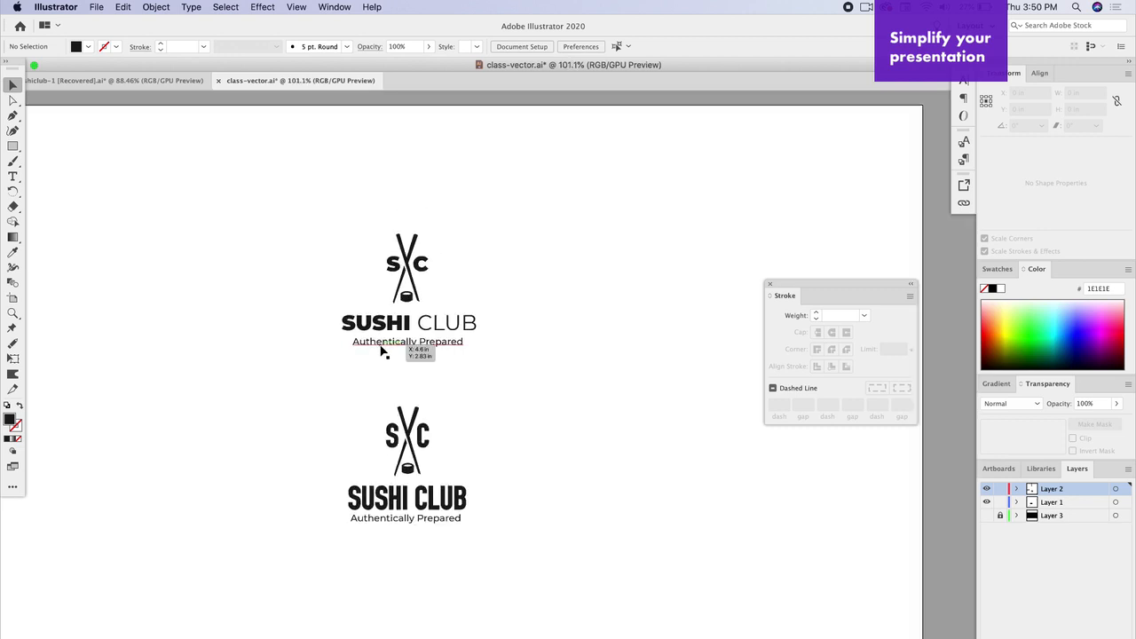
{"action": "left_click_drag", "start_coordinate": [342, 435], "coordinate": [520, 557]}
{"action": "scroll", "coordinate": [520, 557], "scroll_direction": "down", "scroll_amount": 2}
{"action": "left_click_drag", "start_coordinate": [433, 356], "coordinate": [433, 436]}
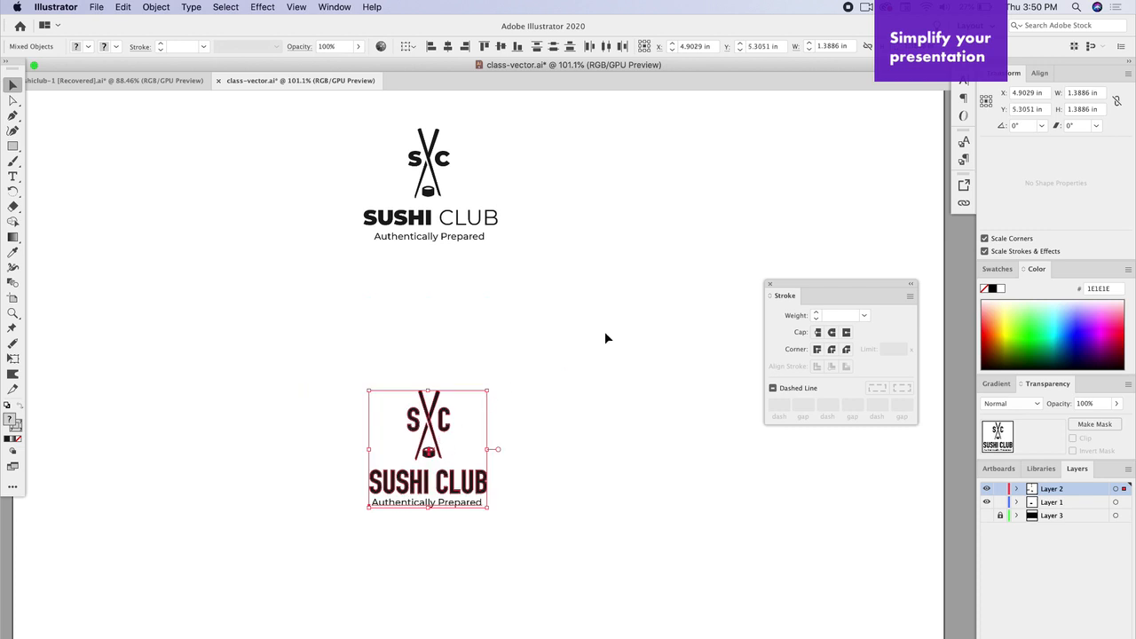
{"action": "left_click", "coordinate": [605, 331]}
Step: Delete the lower condensed lockup
{"action": "scroll", "coordinate": [597, 362], "scroll_direction": "up", "scroll_amount": 1}
{"action": "scroll", "coordinate": [597, 362], "scroll_direction": "up", "scroll_amount": 3}
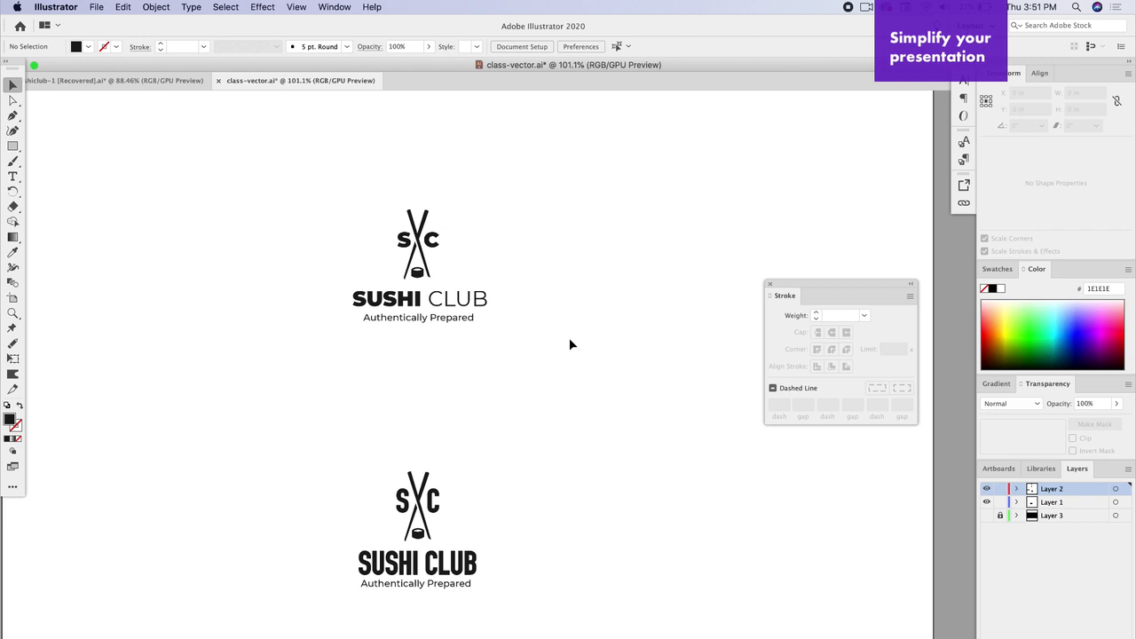
{"action": "left_click_drag", "start_coordinate": [306, 419], "coordinate": [486, 621]}
{"action": "key", "text": "Delete"}
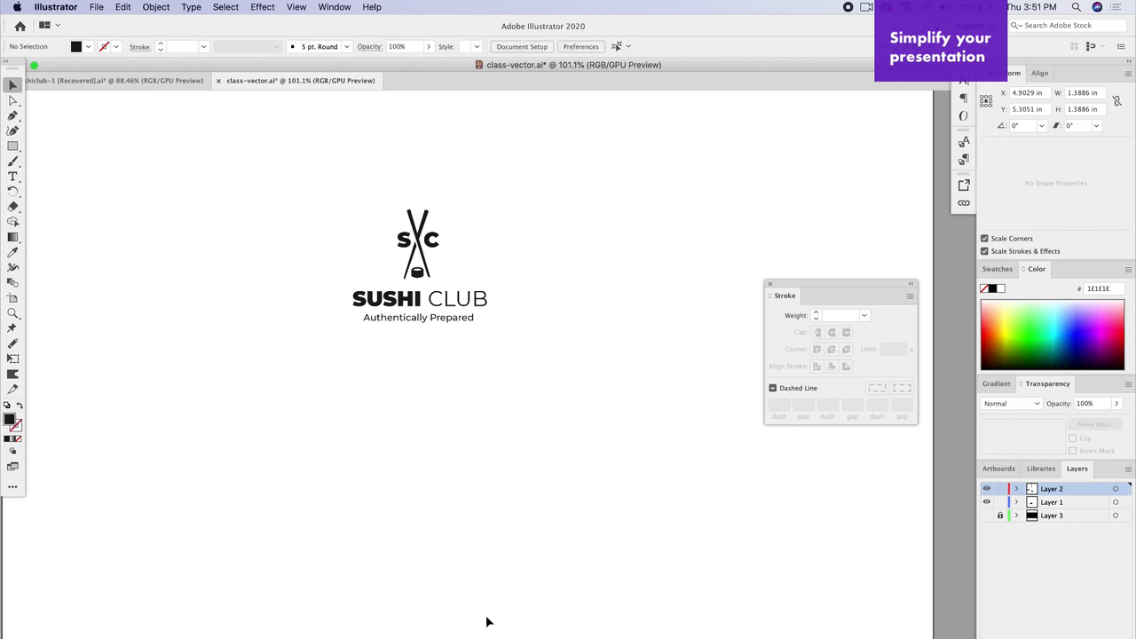
Step: Move the remaining Montserrat lockup down toward the centre of the artboard
{"action": "left_click_drag", "start_coordinate": [292, 167], "coordinate": [497, 335]}
{"action": "left_click_drag", "start_coordinate": [431, 299], "coordinate": [417, 416]}
{"action": "left_click", "coordinate": [283, 371]}
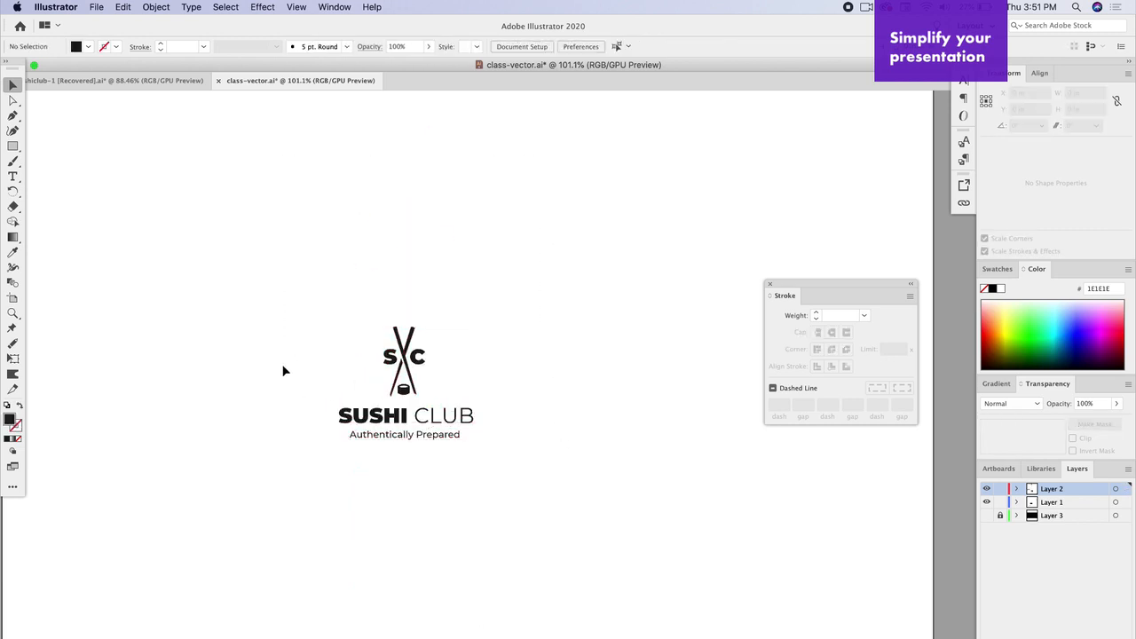